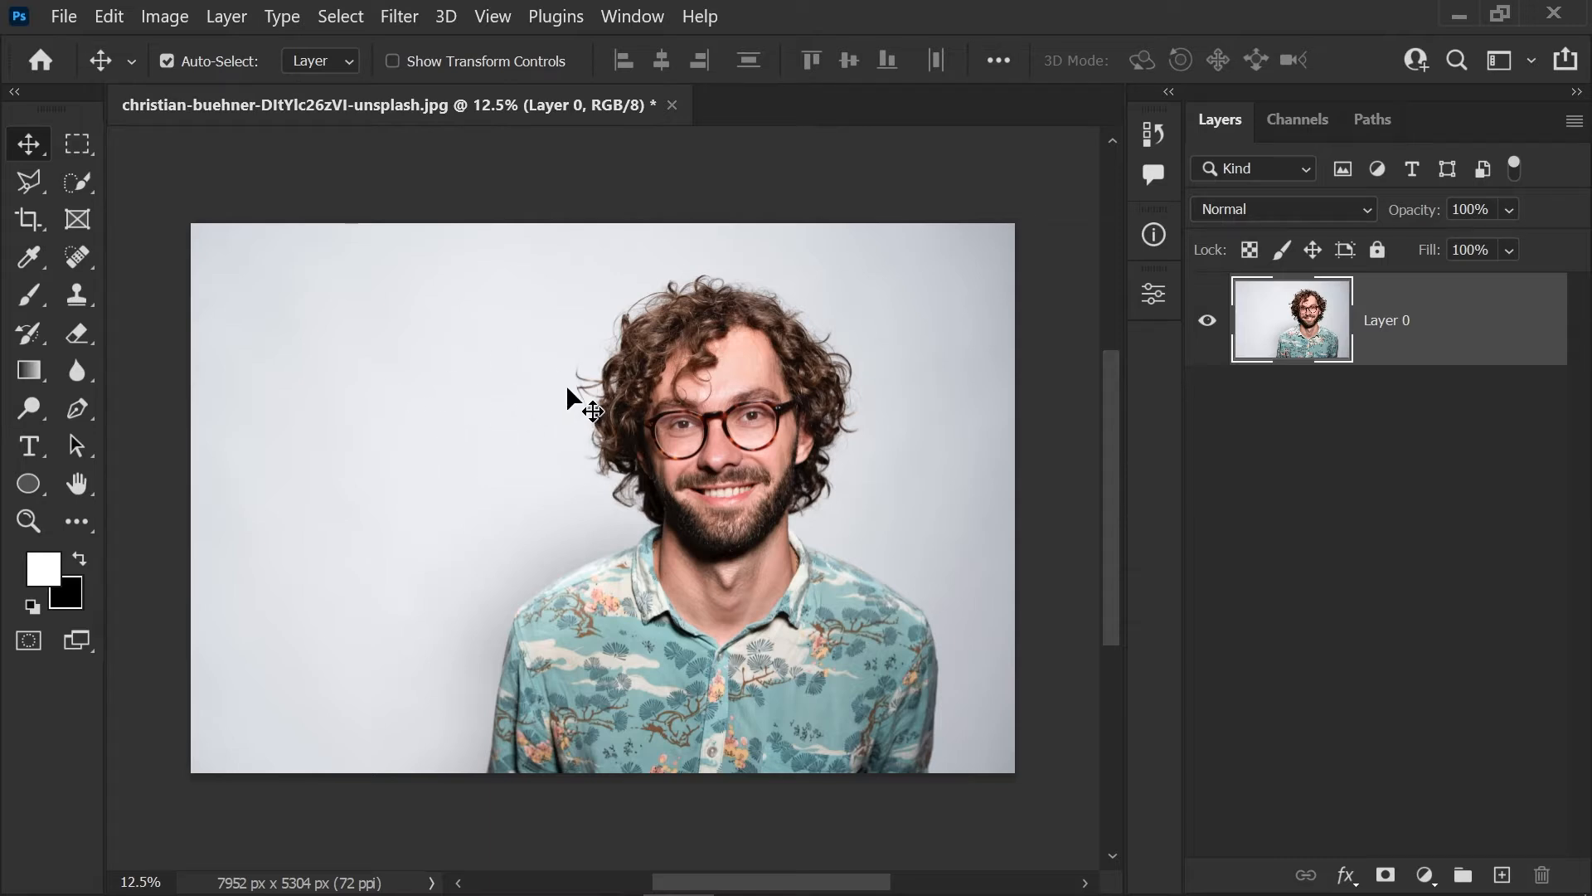
Convert the portrait photo layer, Layer 0, into a Smart Object
right_click(1471, 336)
click(1253, 443)
Try selecting the man with the Quick Selection tool, starting from his shirt and face, and deselect
drag(83, 415, 154, 412)
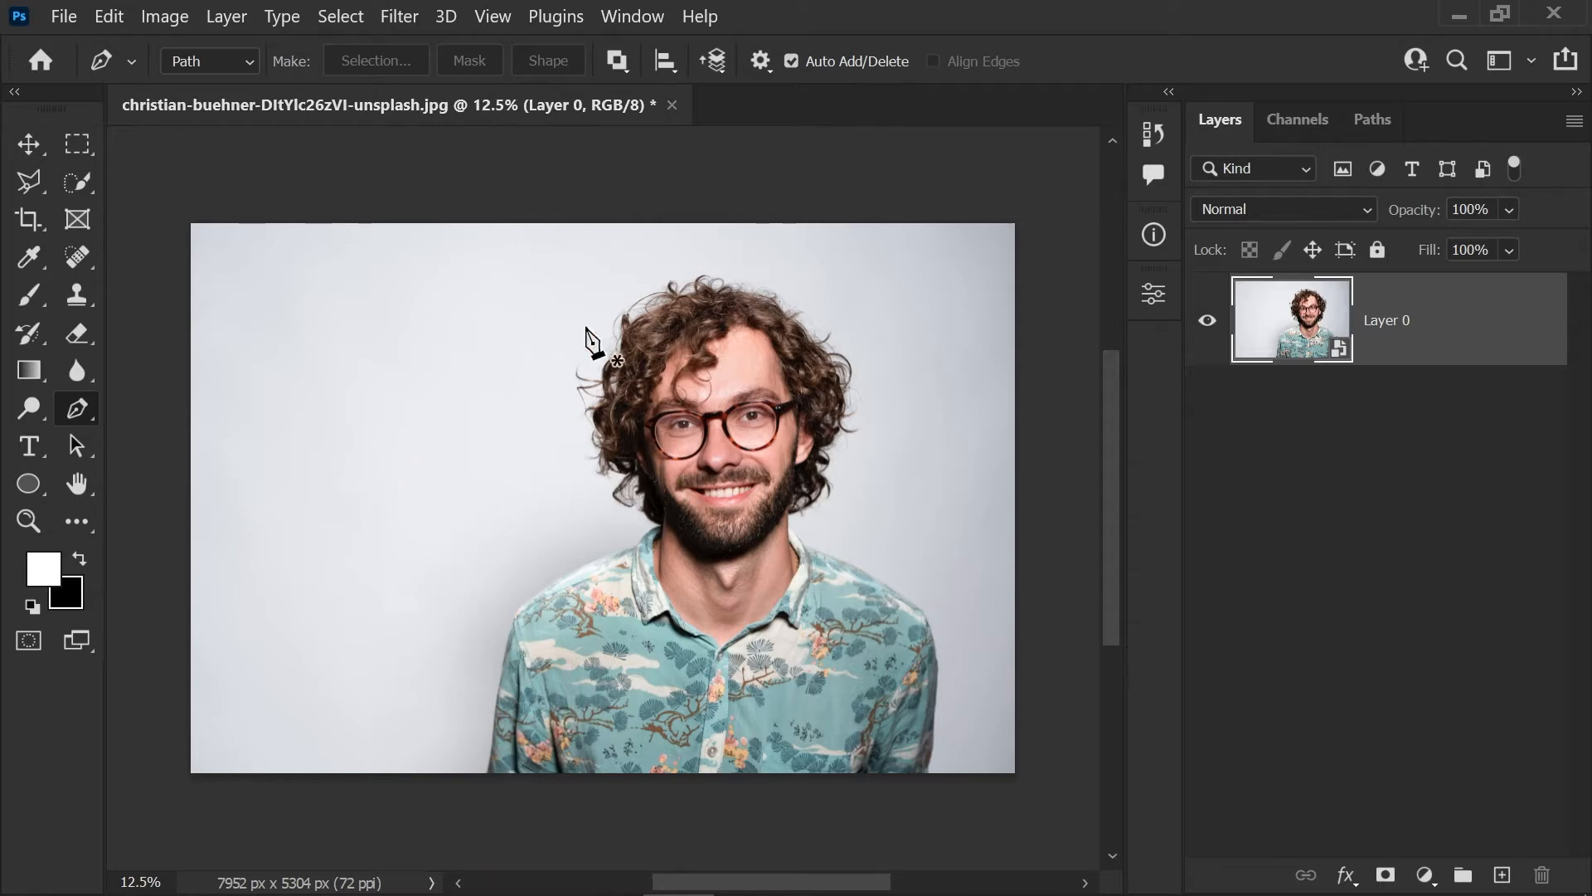
click(78, 183)
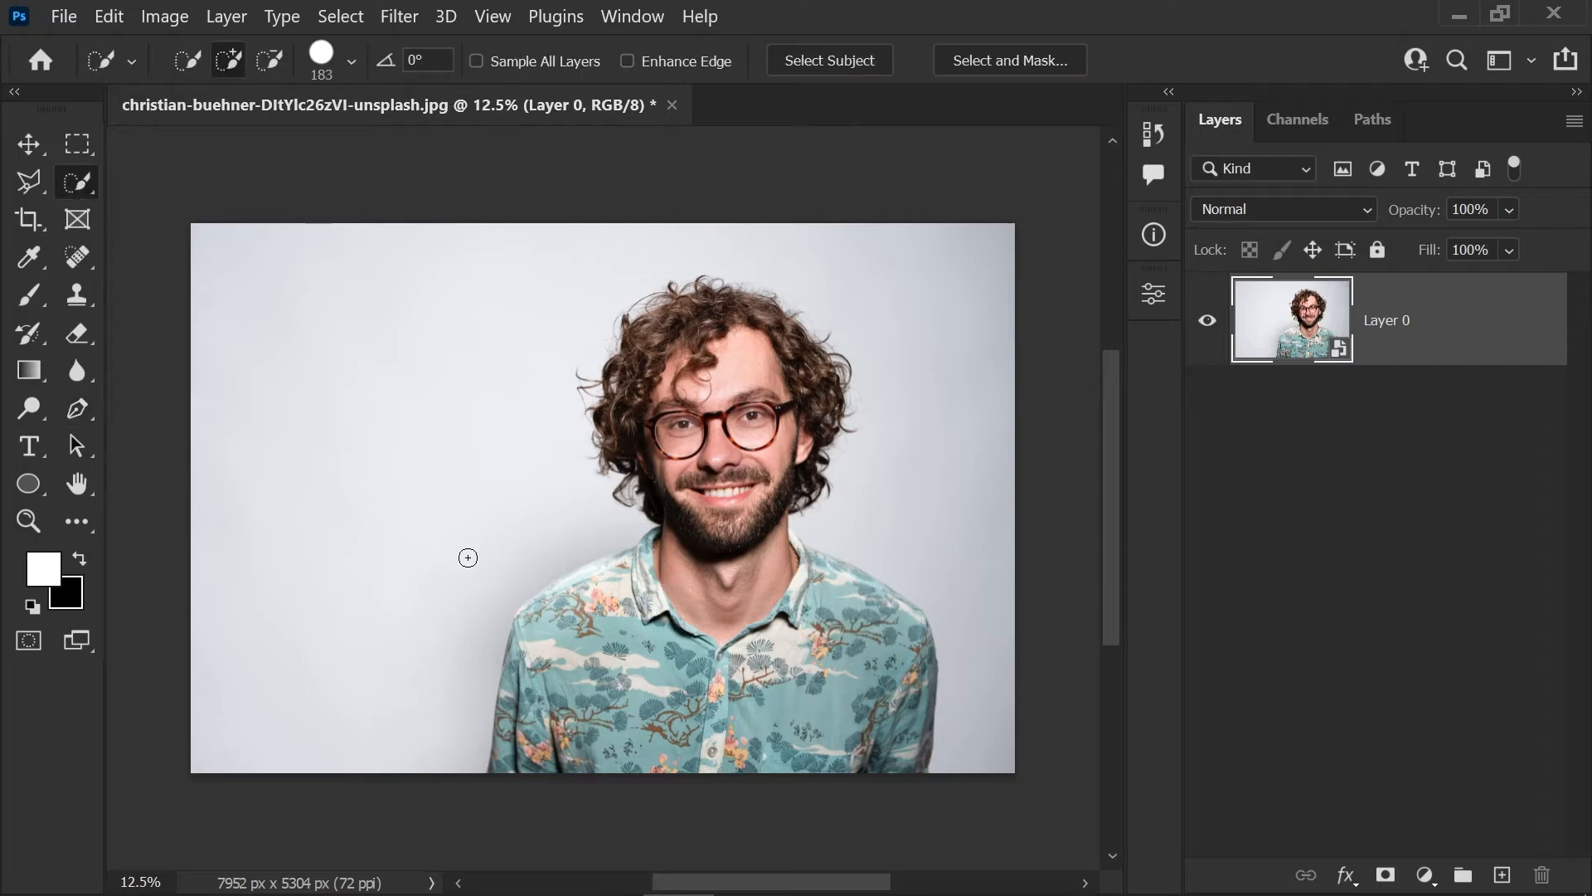
mouse_move(619, 623)
mouse_down()
mouse_move(672, 625)
mouse_move(762, 594)
mouse_move(735, 579)
mouse_move(801, 388)
mouse_move(791, 356)
mouse_move(708, 329)
mouse_move(666, 431)
mouse_move(718, 481)
mouse_up()
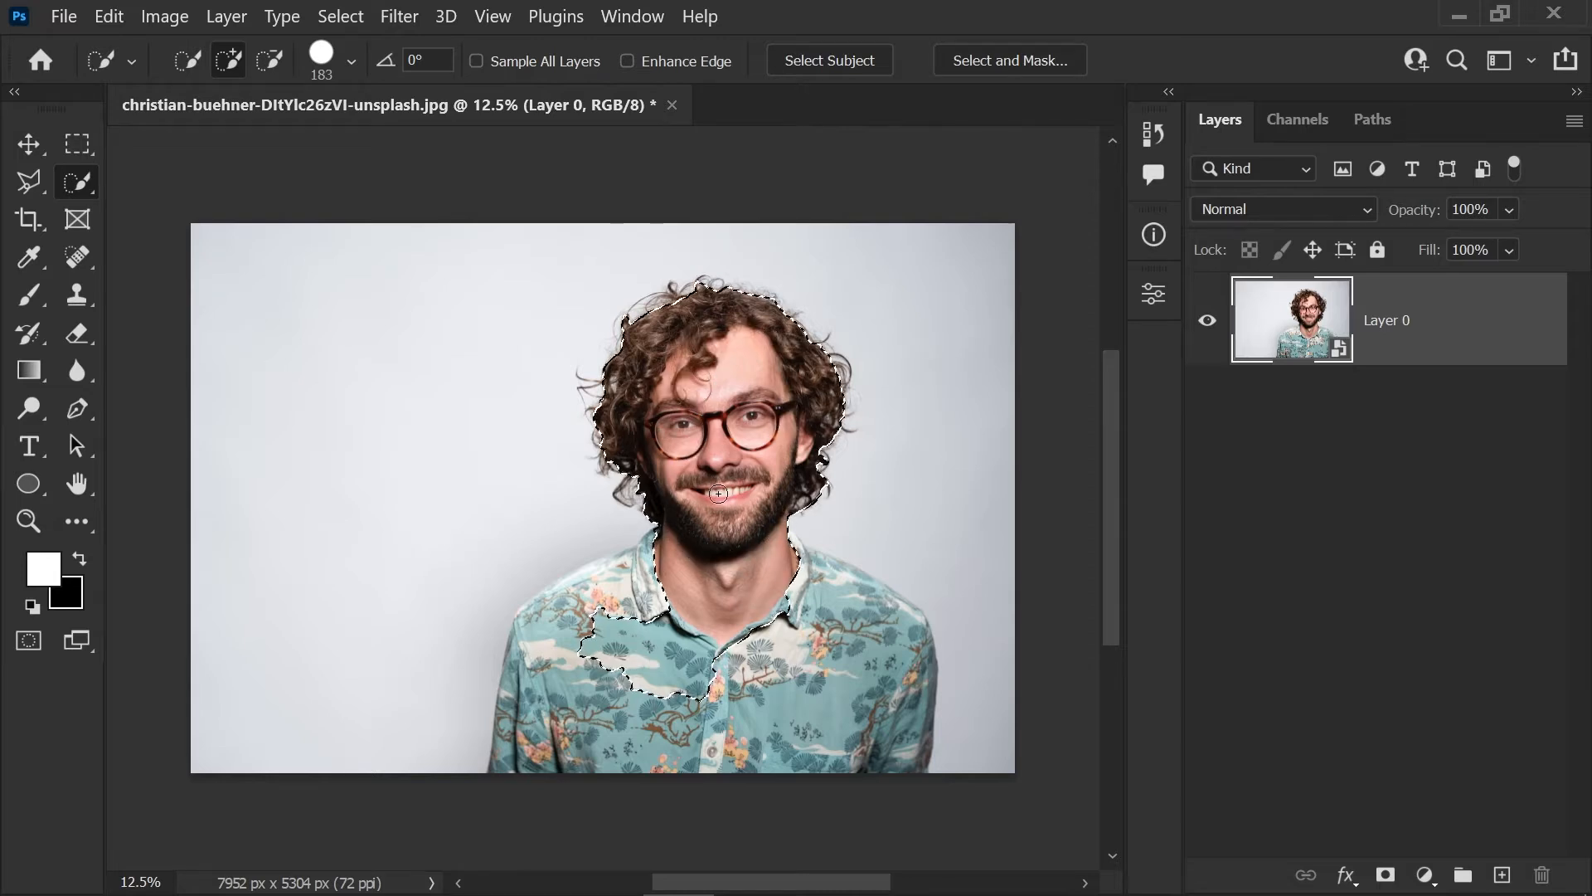
key(ctrl+d)
key(v)
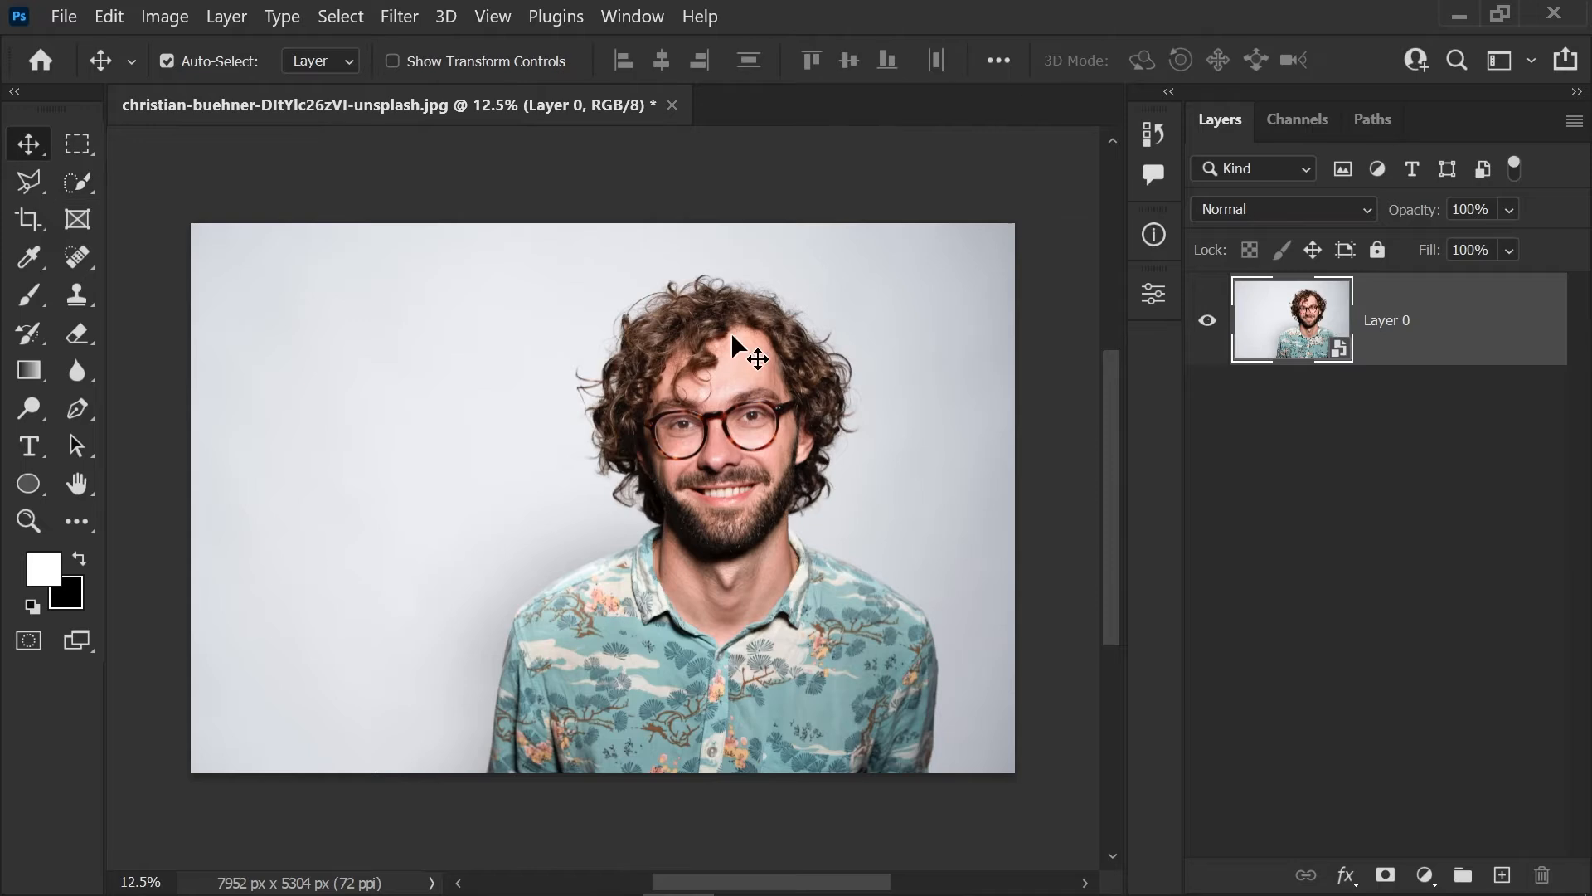
Select the man with Select Subject and mask out the background of Layer 0
click(342, 16)
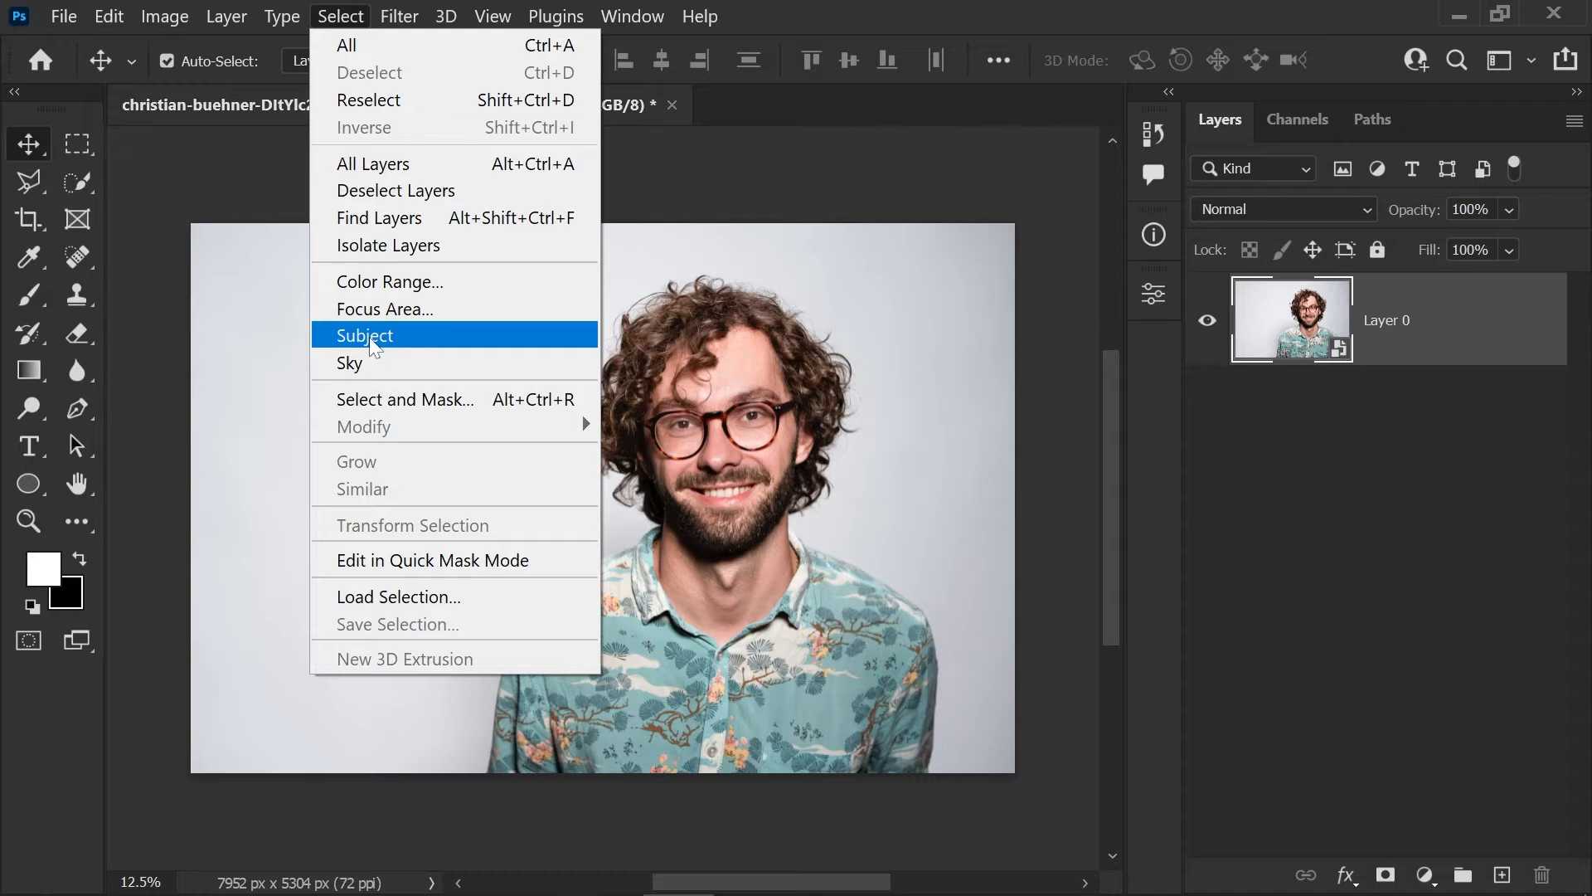
click(373, 346)
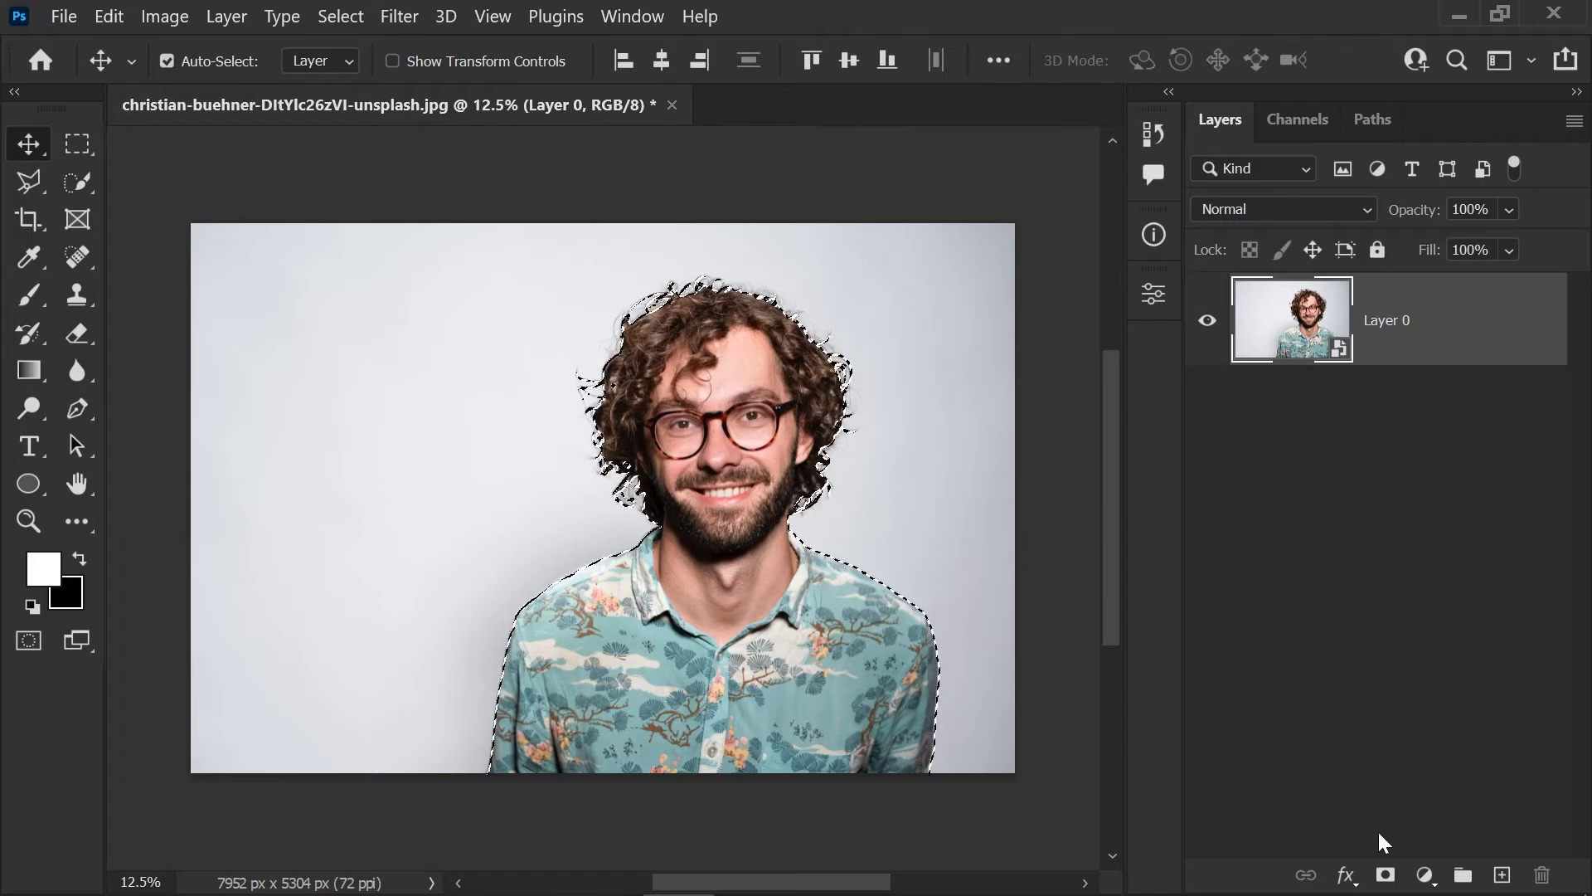
click(1385, 875)
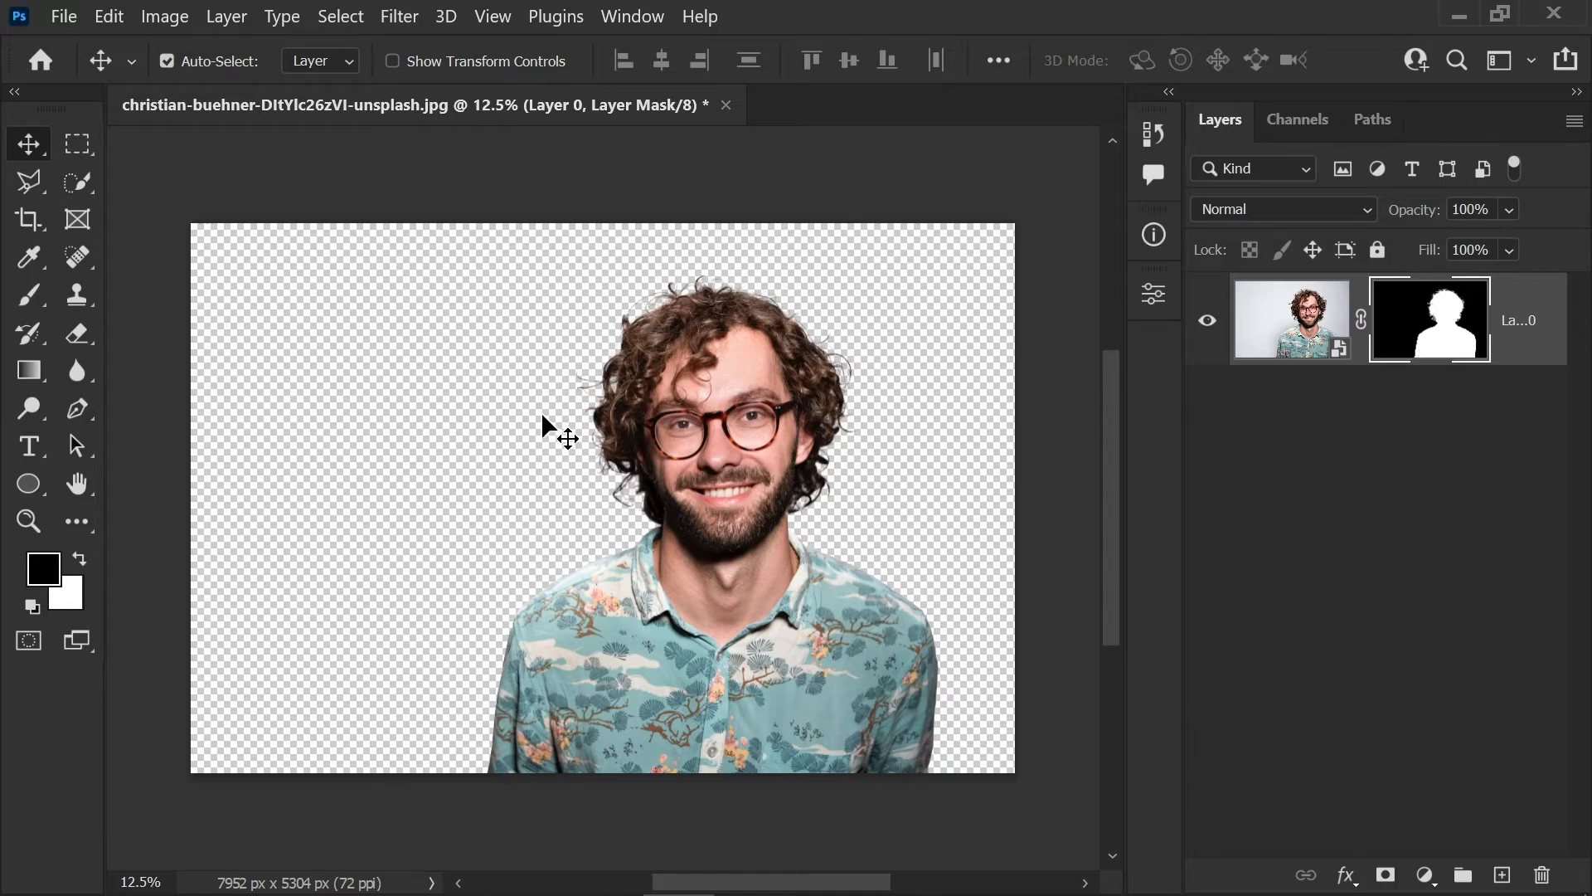
Add a new layer above the portrait and fill it with white as the foreground color
click(1502, 875)
key(x)
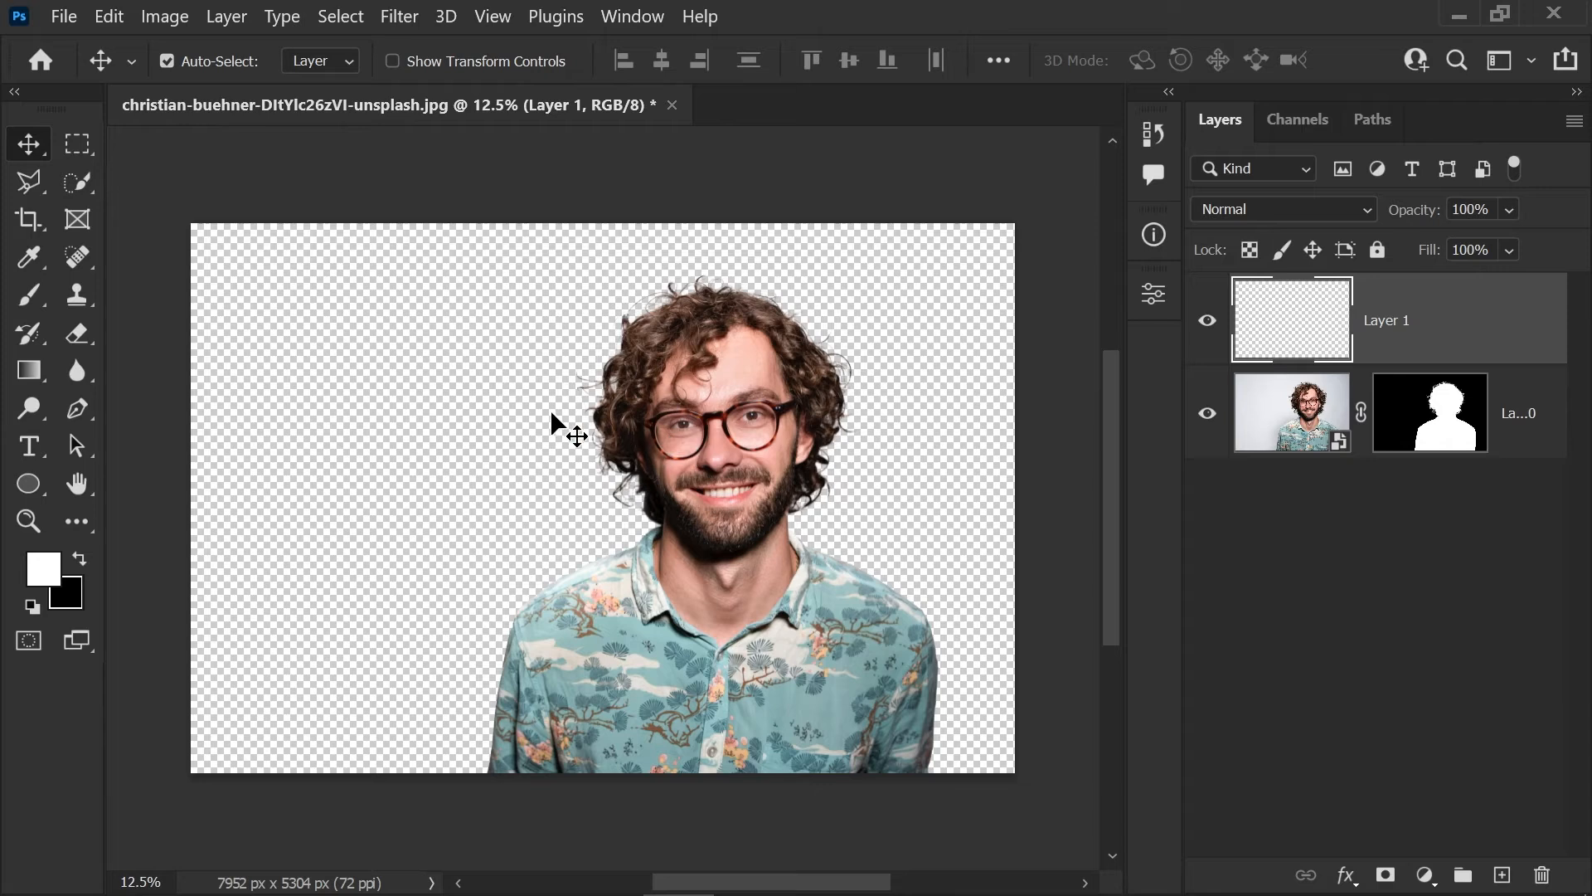
click(44, 569)
click(1208, 376)
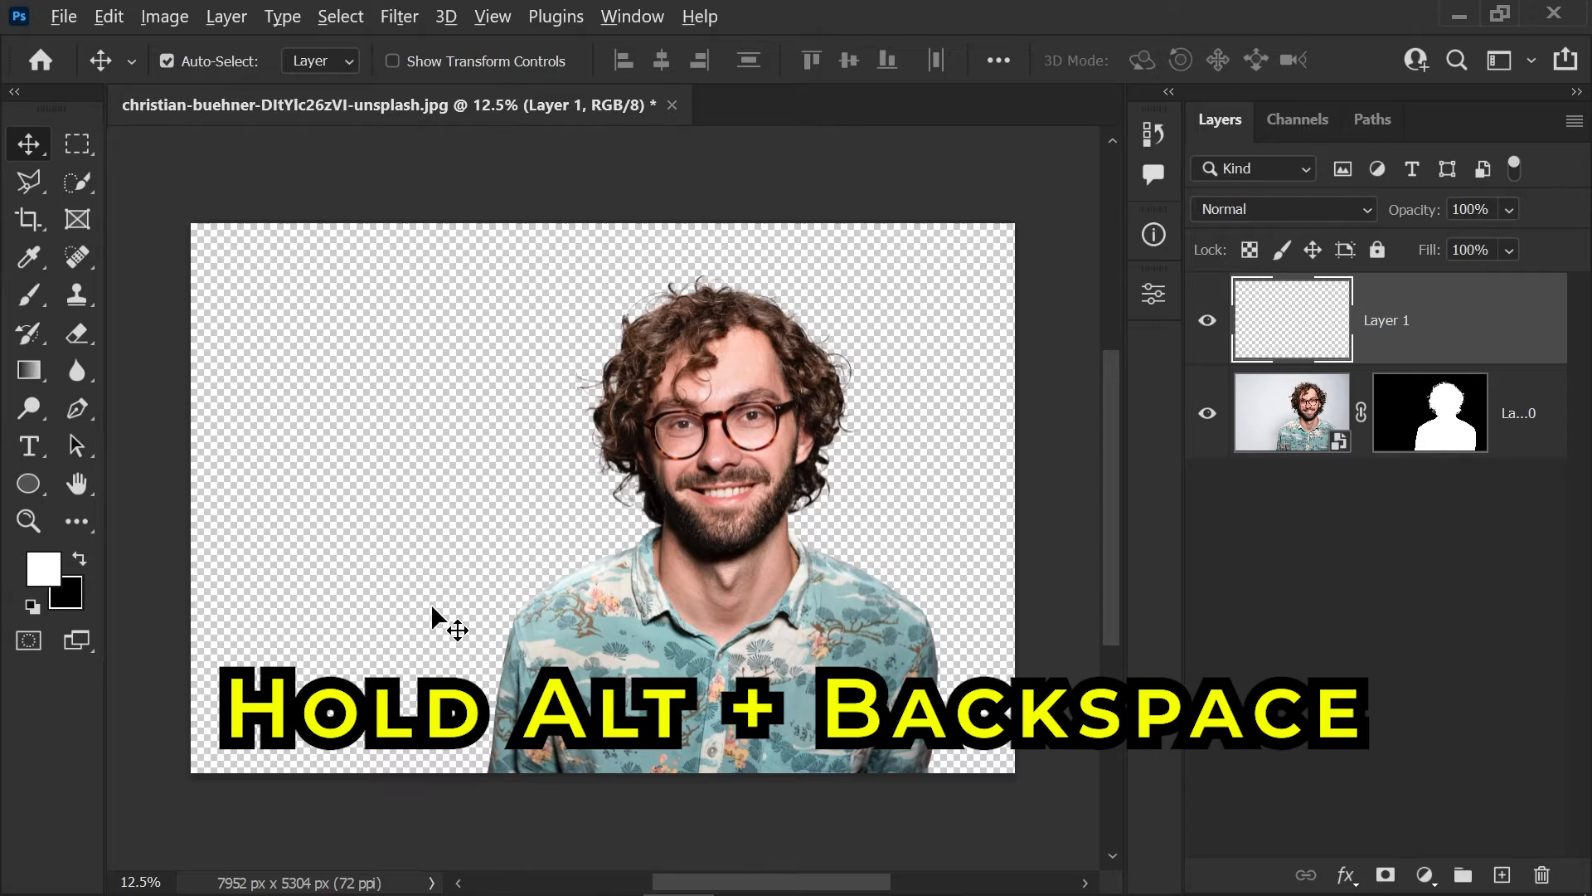
key(alt+BackSpace)
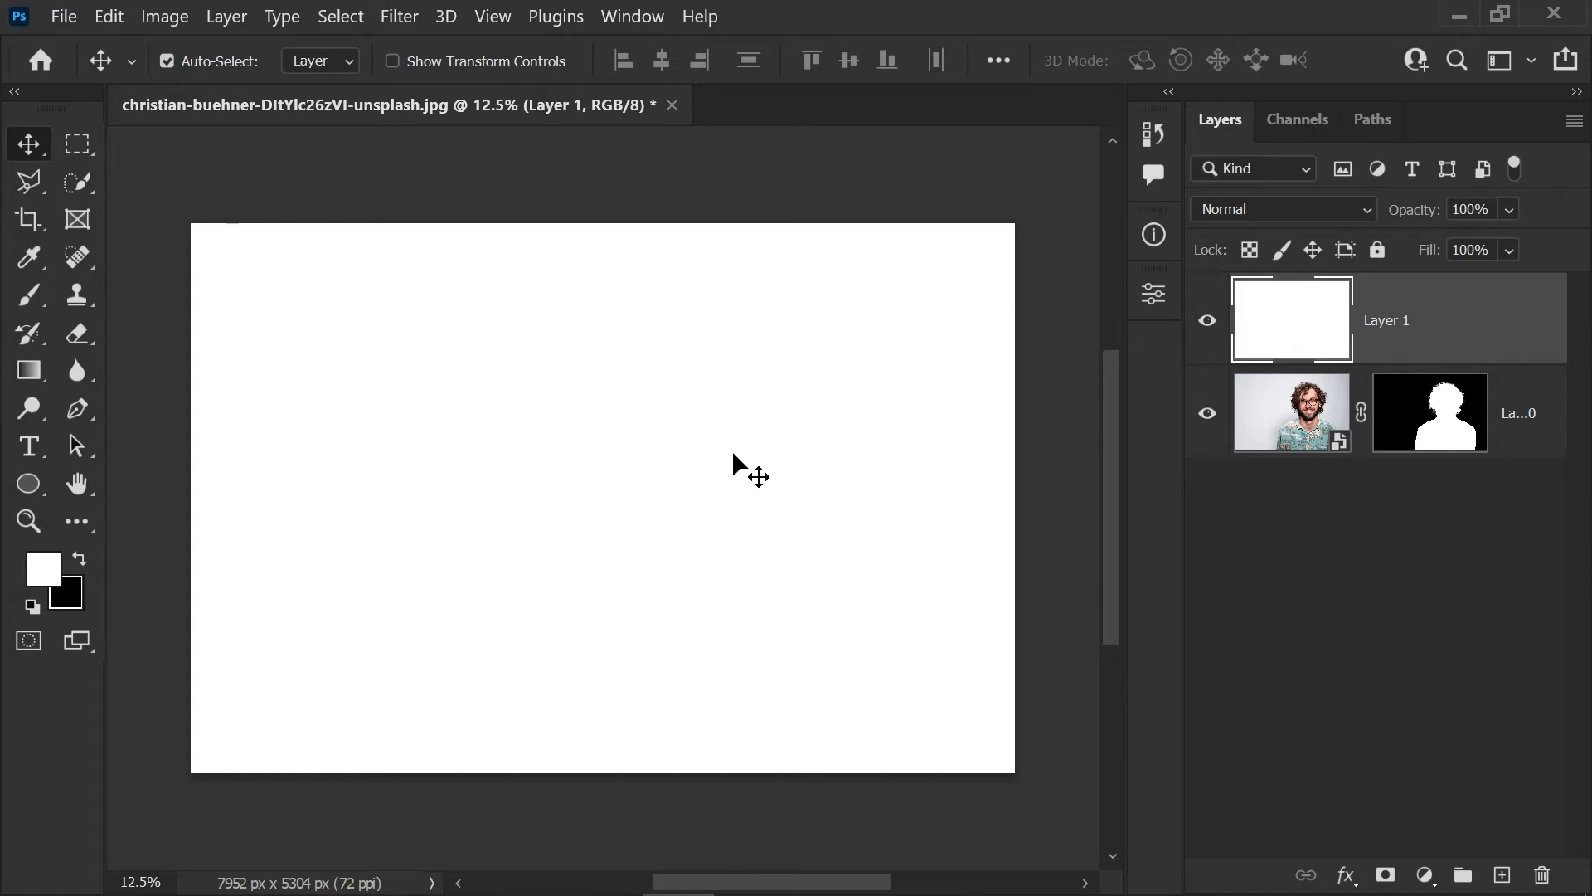
Paint overlapping strokes over the white layer with a 1050 px soft round brush in Difference mode at 100% flow
click(27, 295)
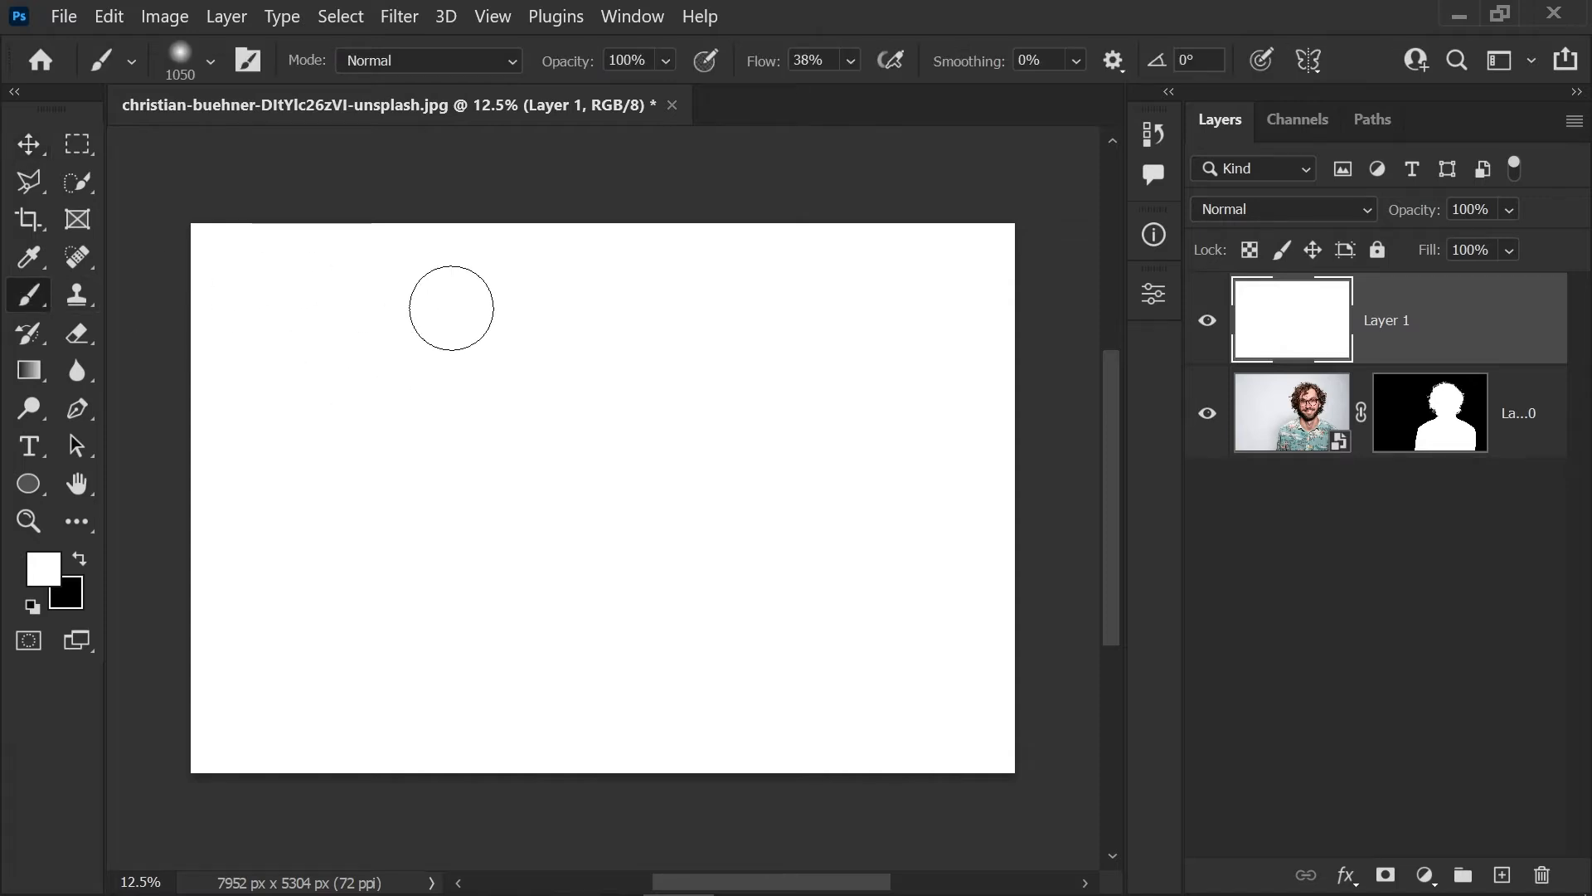
click(395, 61)
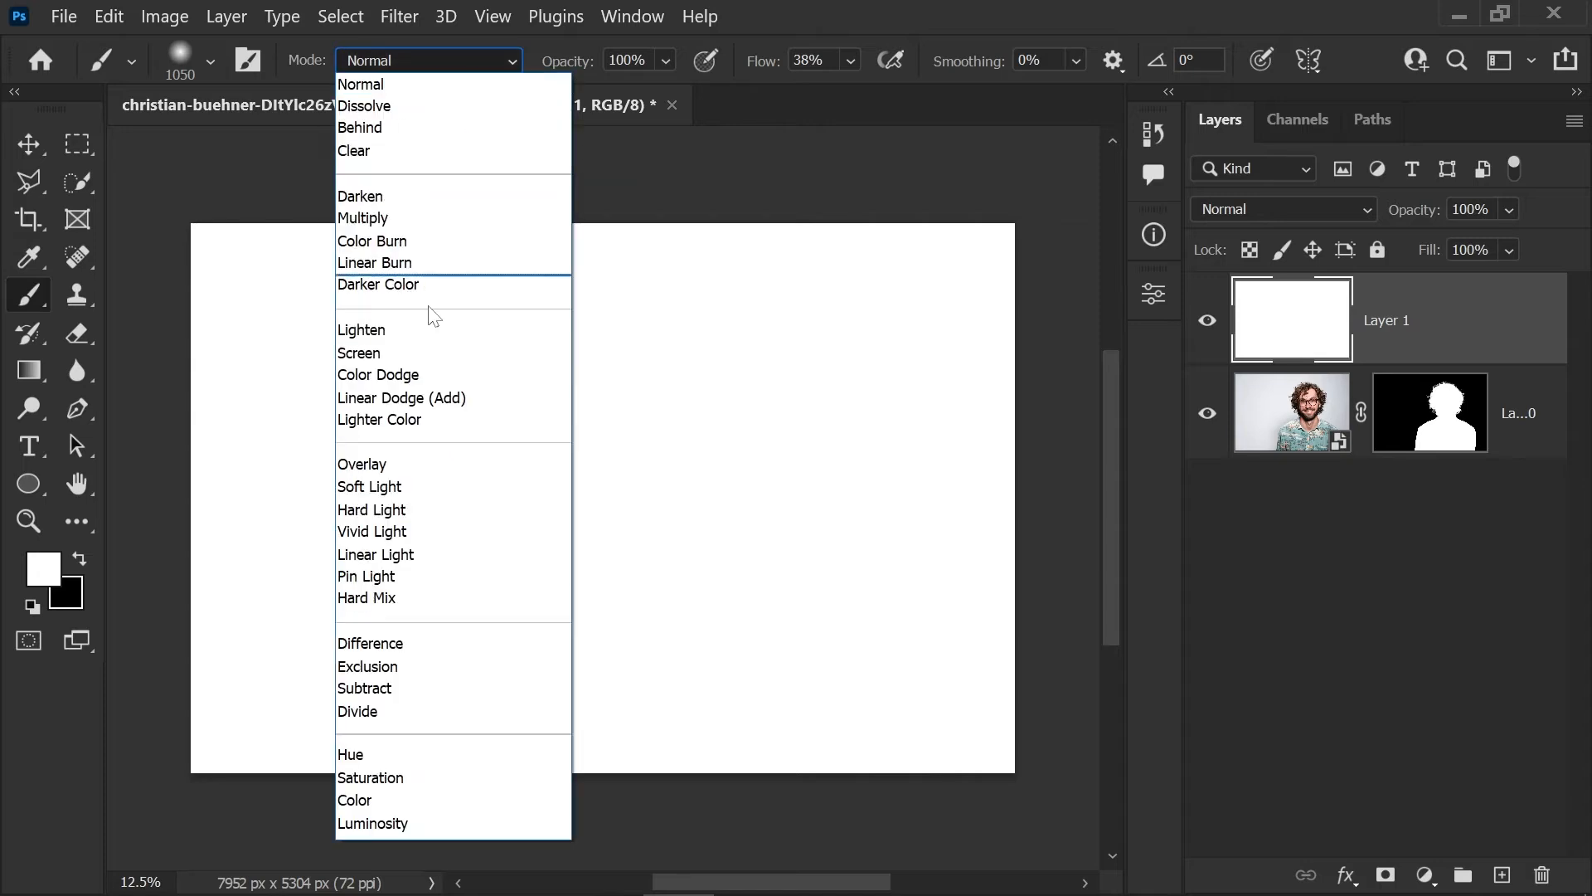
click(381, 644)
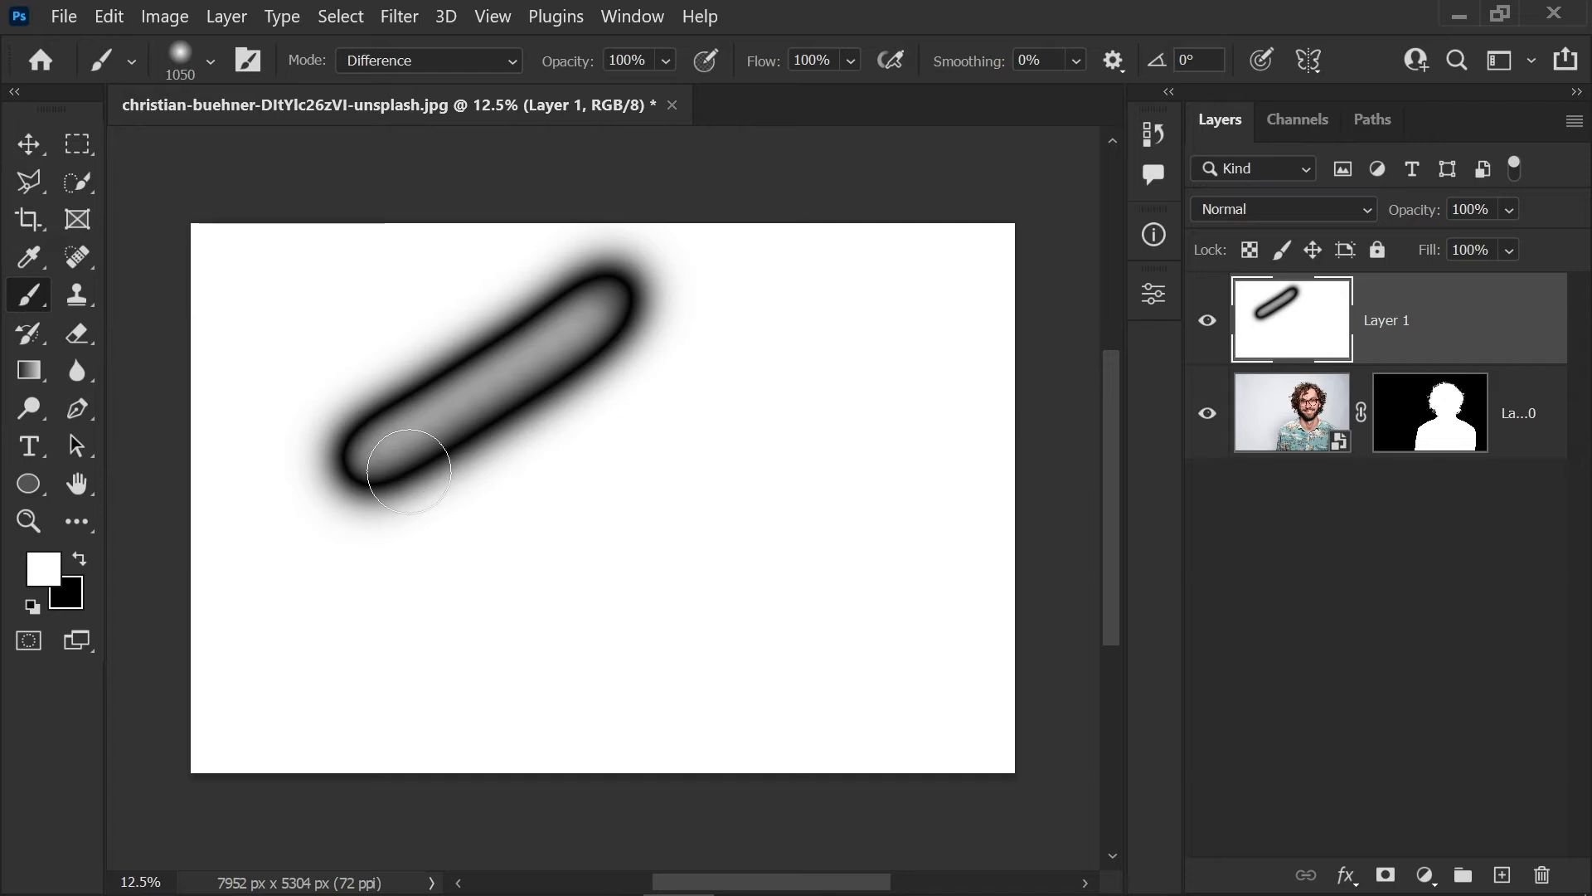
mouse_move(409, 471)
mouse_down()
mouse_move(685, 318)
mouse_move(596, 401)
mouse_move(679, 396)
mouse_move(348, 612)
mouse_move(748, 391)
mouse_move(621, 513)
mouse_move(350, 672)
mouse_move(792, 456)
mouse_move(874, 383)
mouse_move(622, 613)
mouse_move(500, 696)
mouse_move(713, 555)
mouse_move(964, 342)
mouse_move(860, 481)
mouse_move(664, 652)
mouse_move(964, 406)
mouse_move(780, 658)
mouse_move(943, 506)
mouse_move(928, 548)
mouse_move(743, 729)
mouse_up()
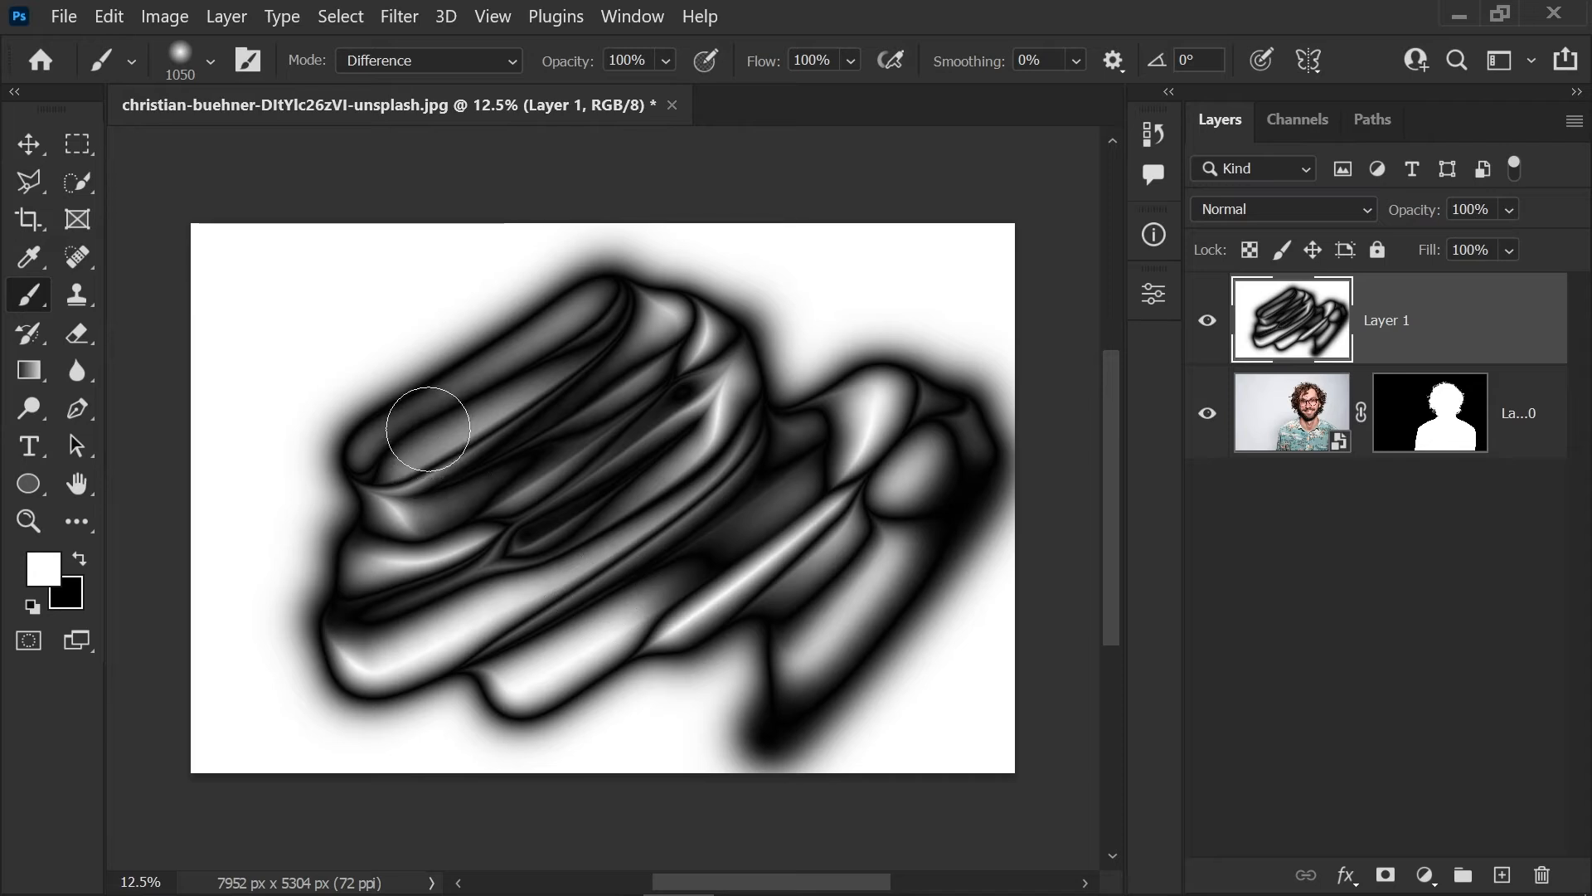
drag(572, 278, 309, 460)
drag(290, 471, 531, 249)
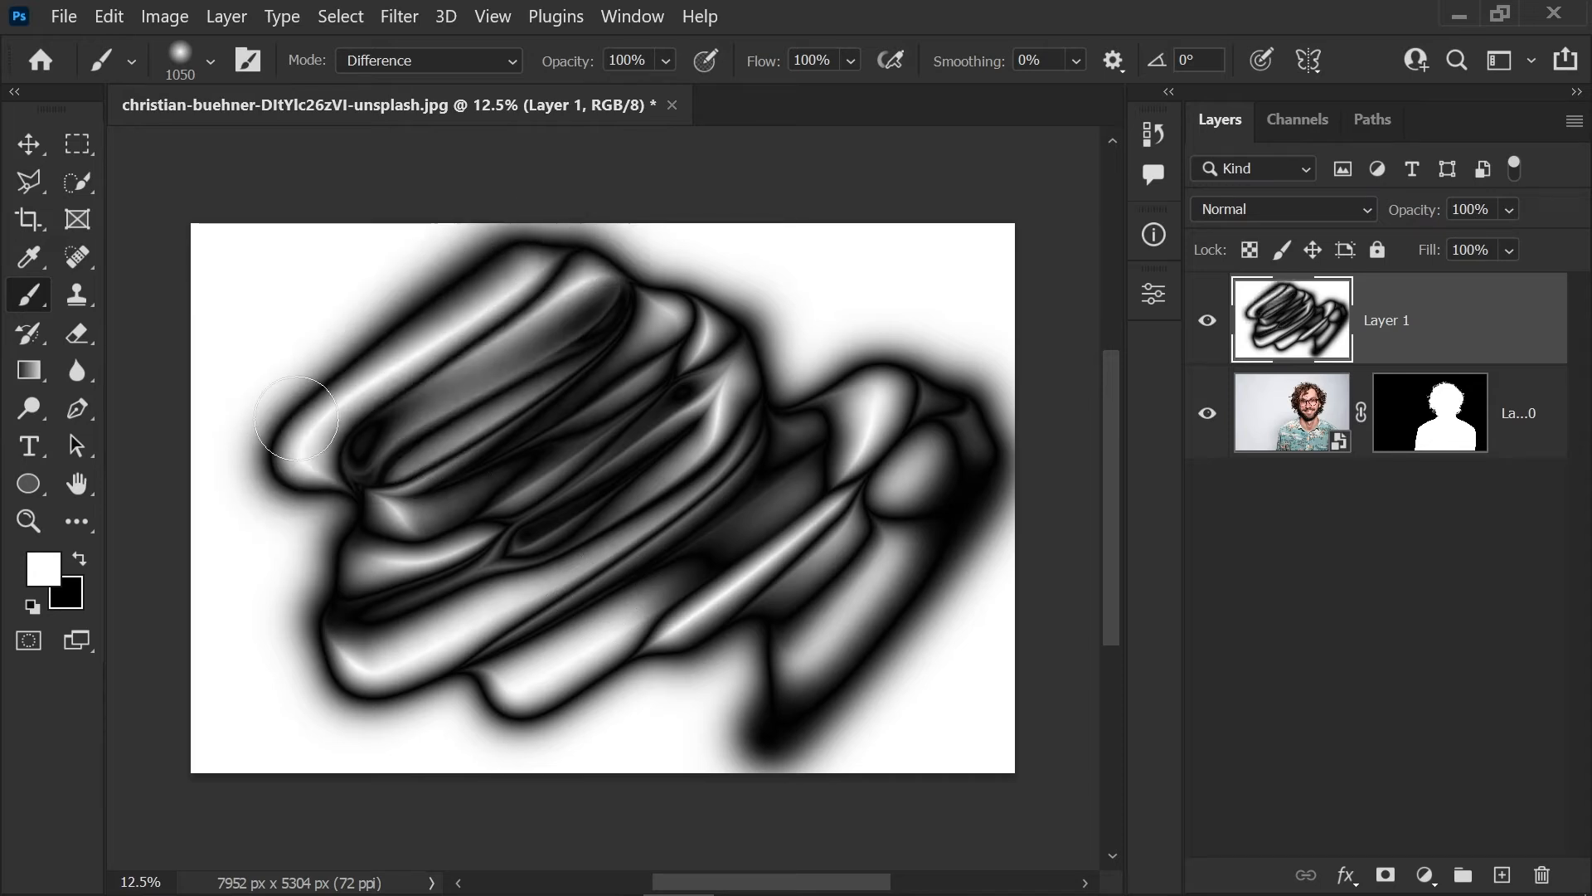
drag(344, 379, 257, 447)
drag(257, 439, 431, 267)
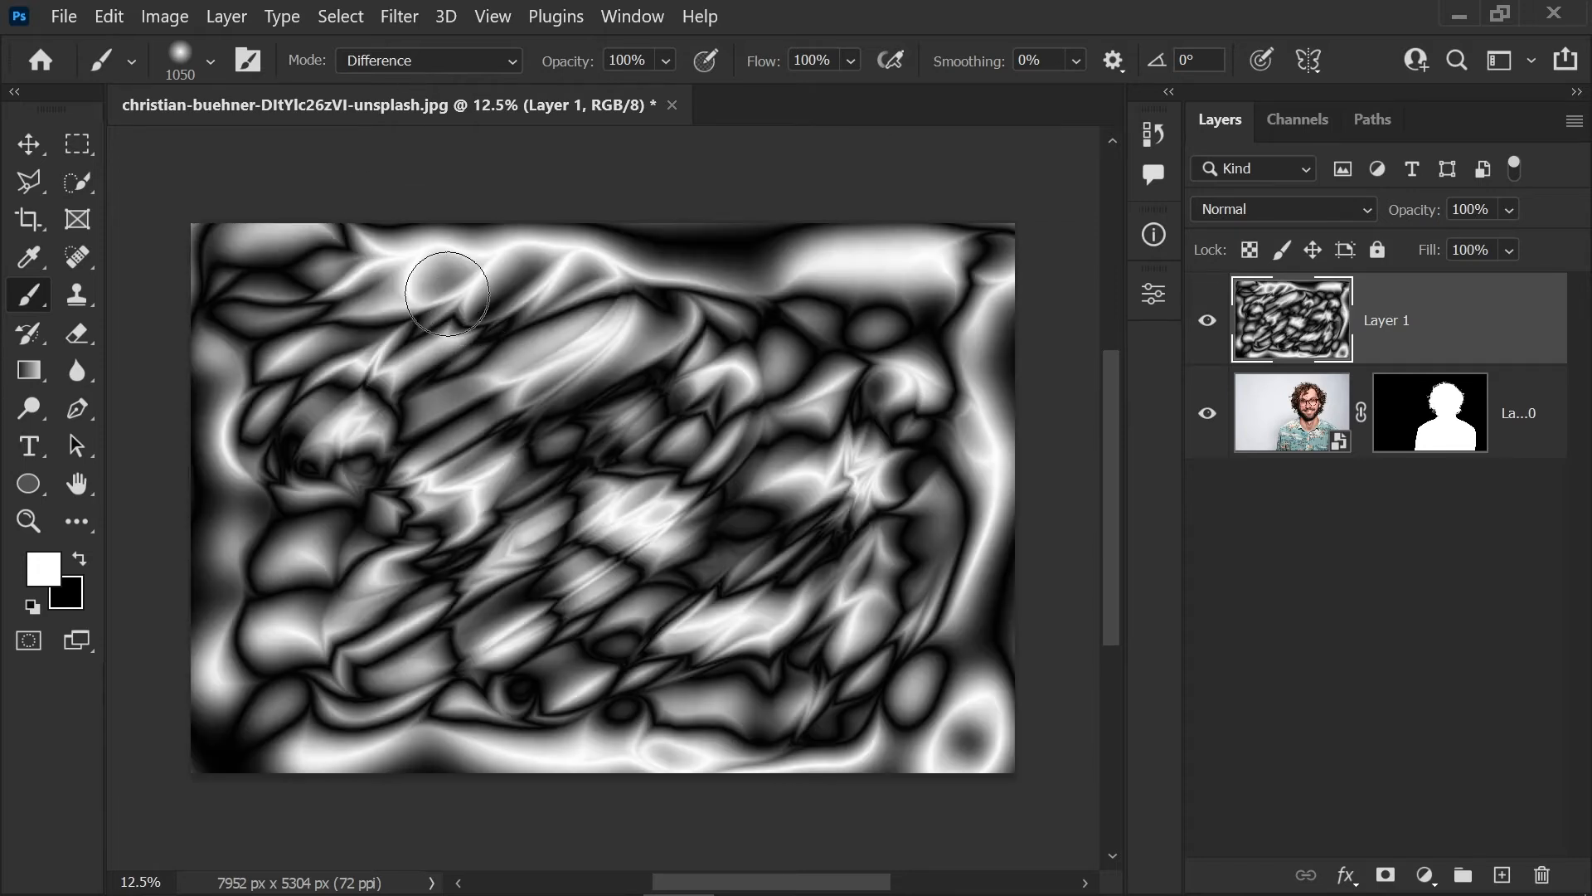
Check the Soft Round brush among the brush presets and enlarge the brush to 1214 px
click(211, 62)
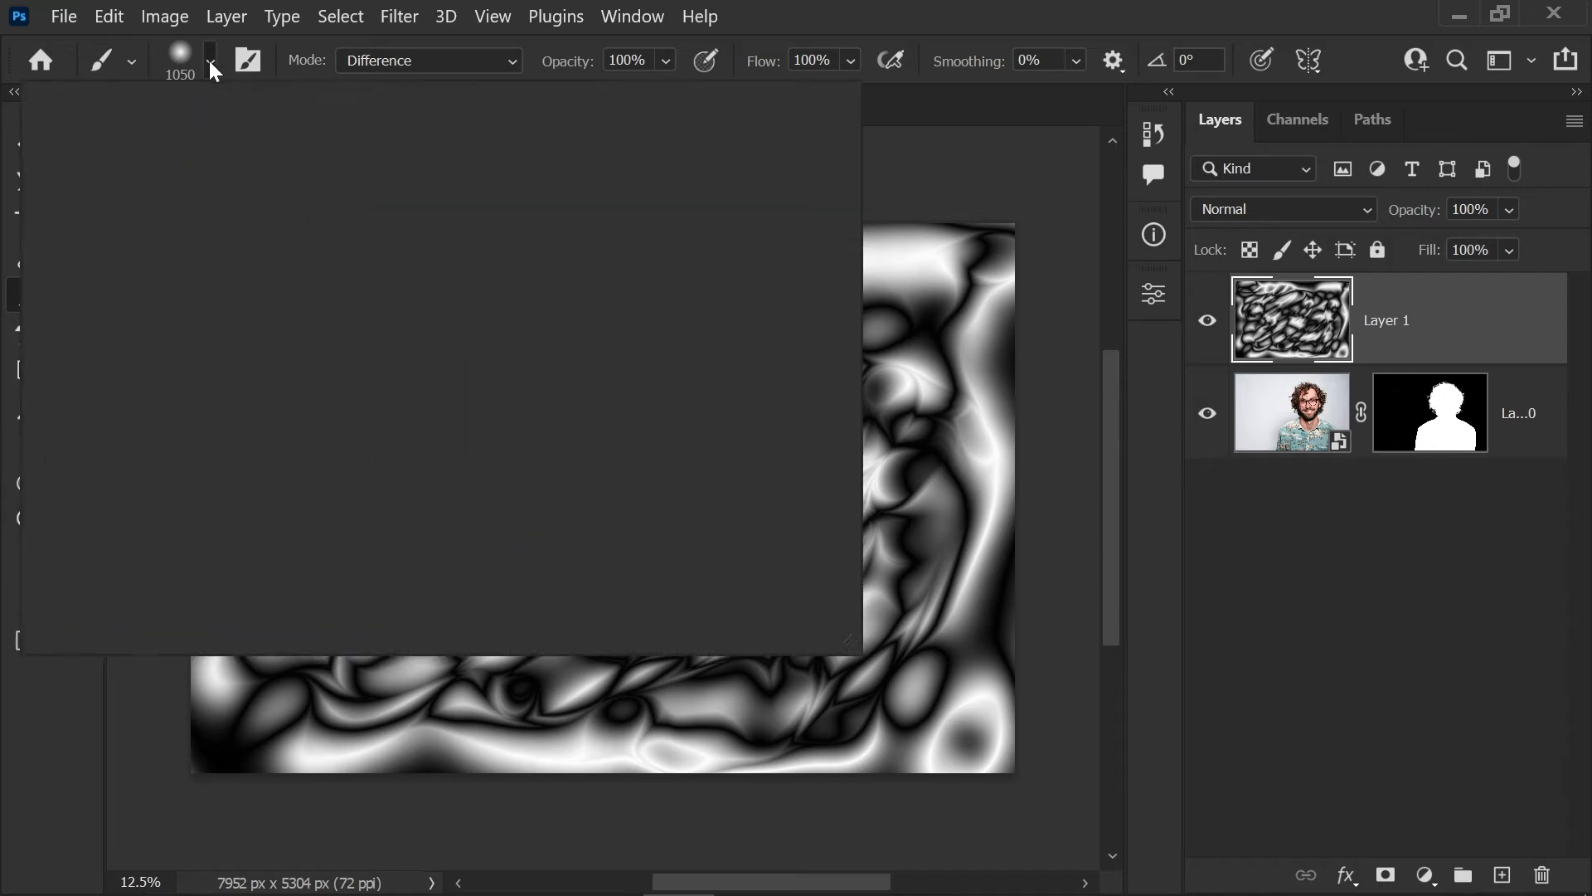
click(209, 60)
click(209, 61)
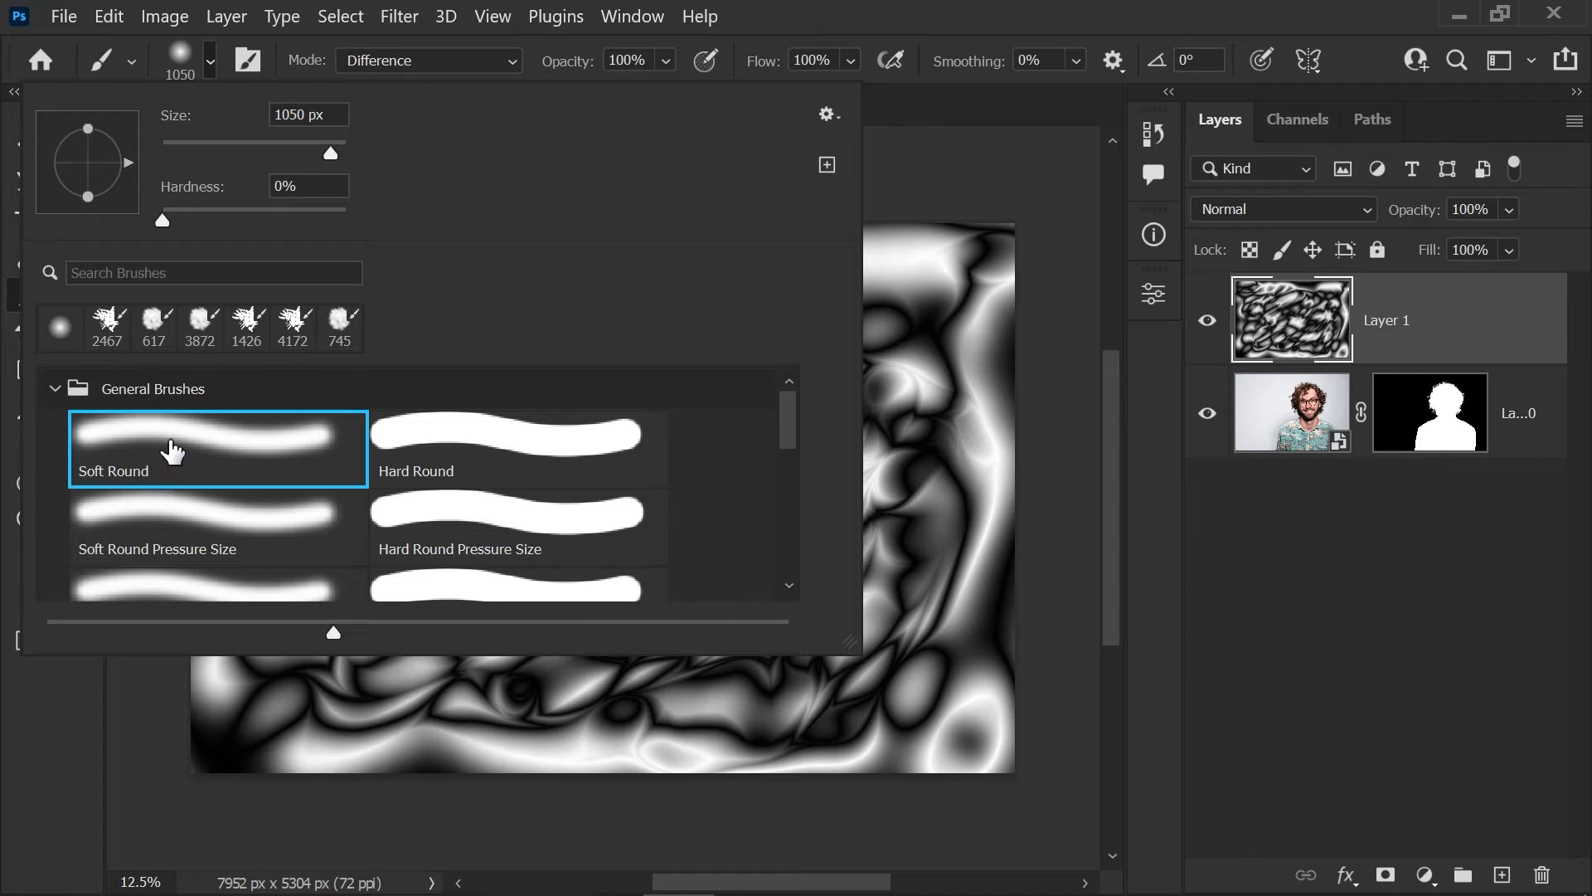
click(212, 56)
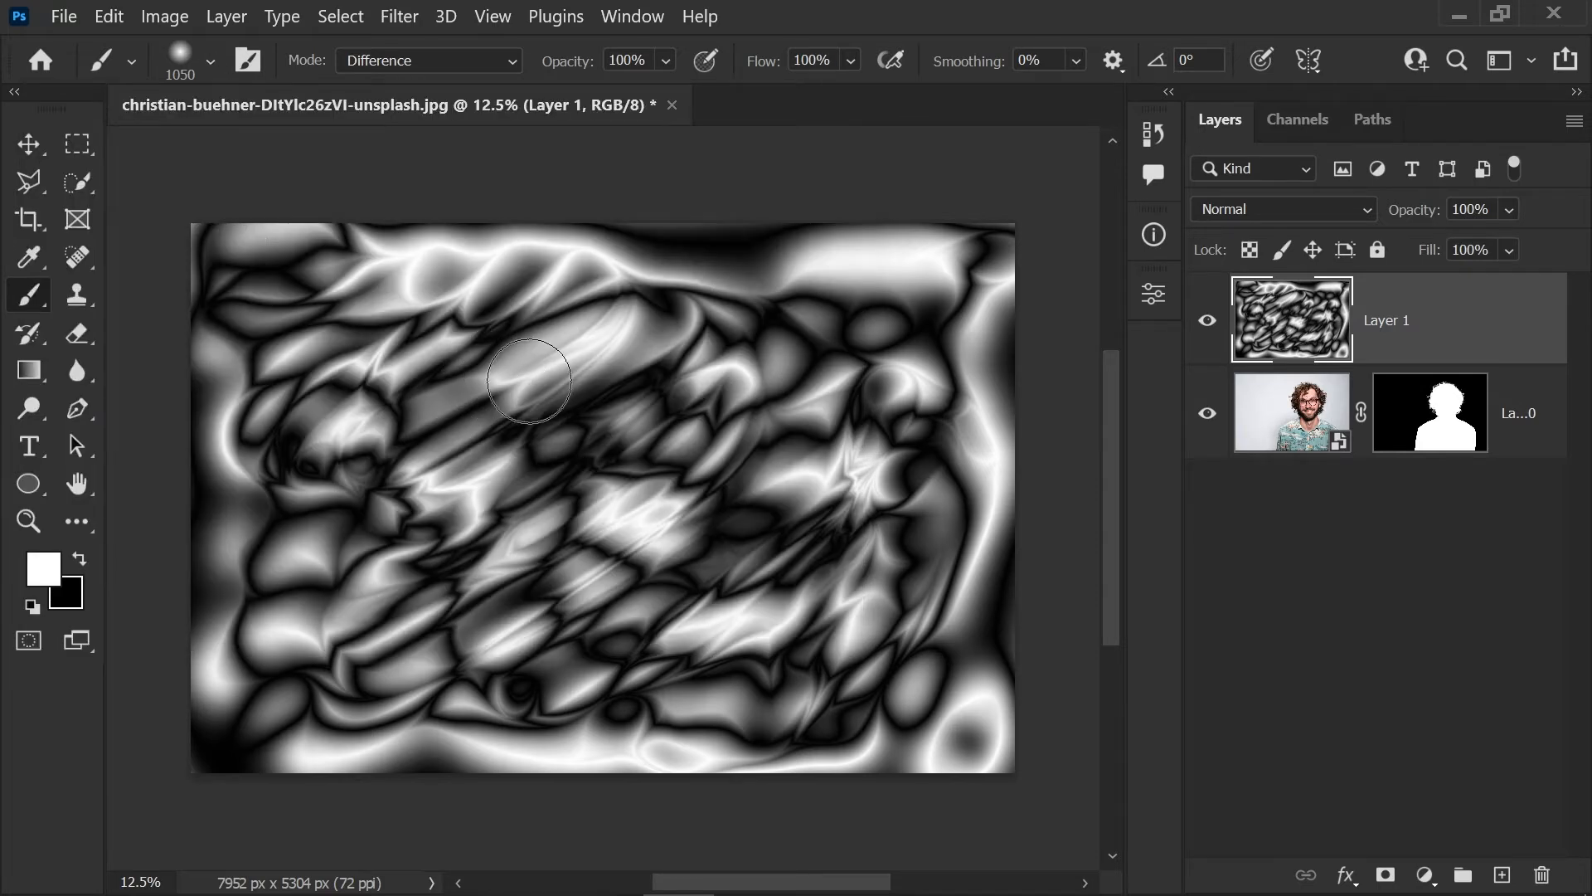
mouse_move(570, 379)
mouse_down()
mouse_move(561, 388)
mouse_move(586, 390)
mouse_up()
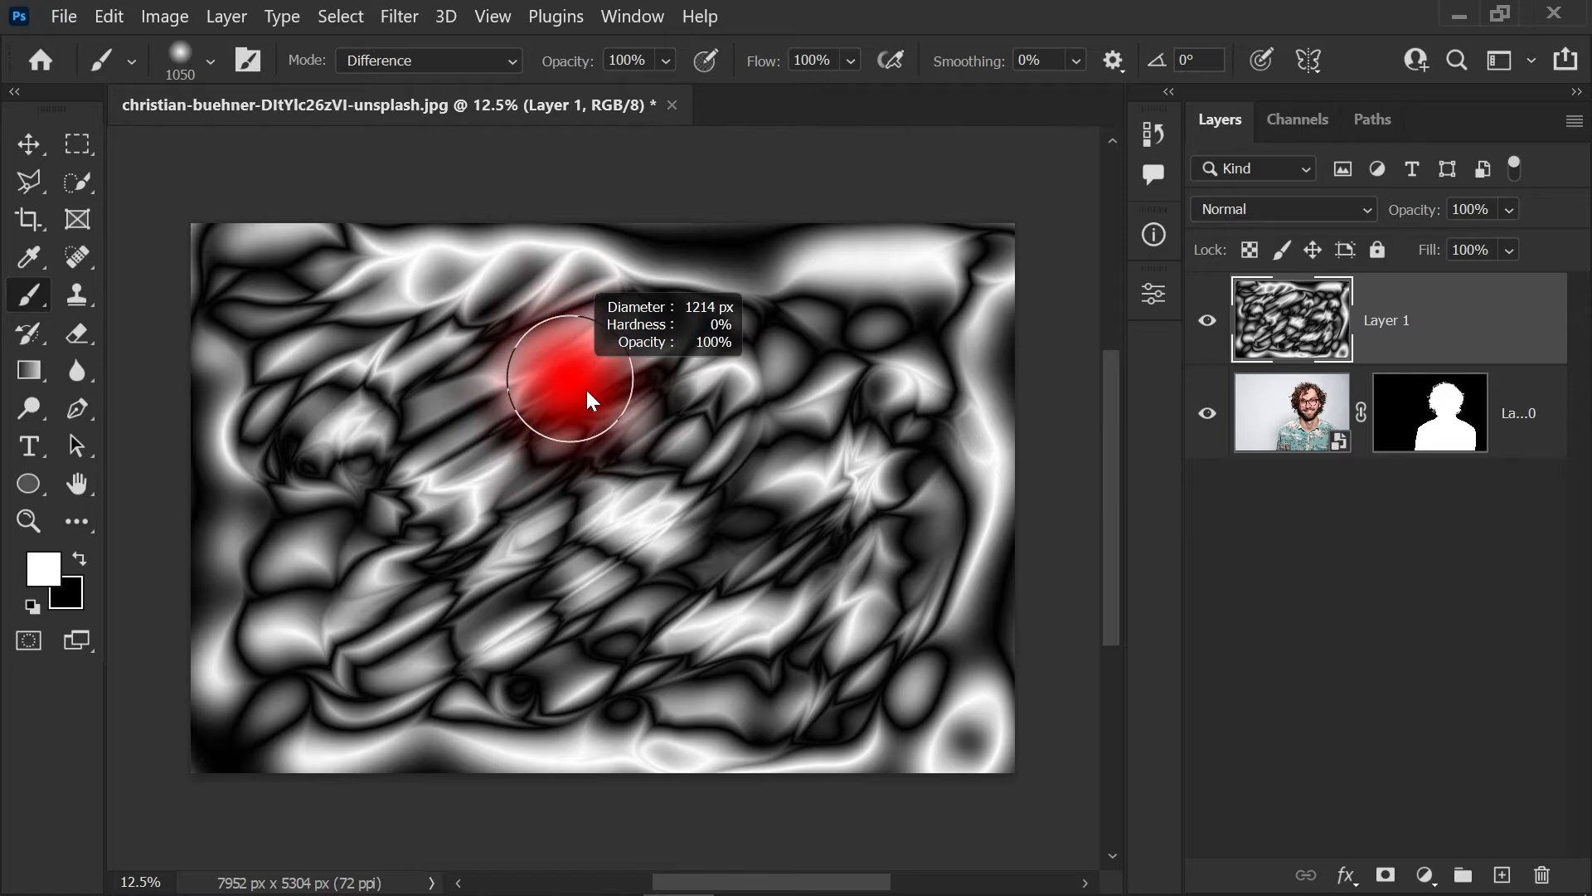
Delete the painted layer and replace it with a new layer filled with white
drag(1460, 323, 1551, 879)
click(1503, 875)
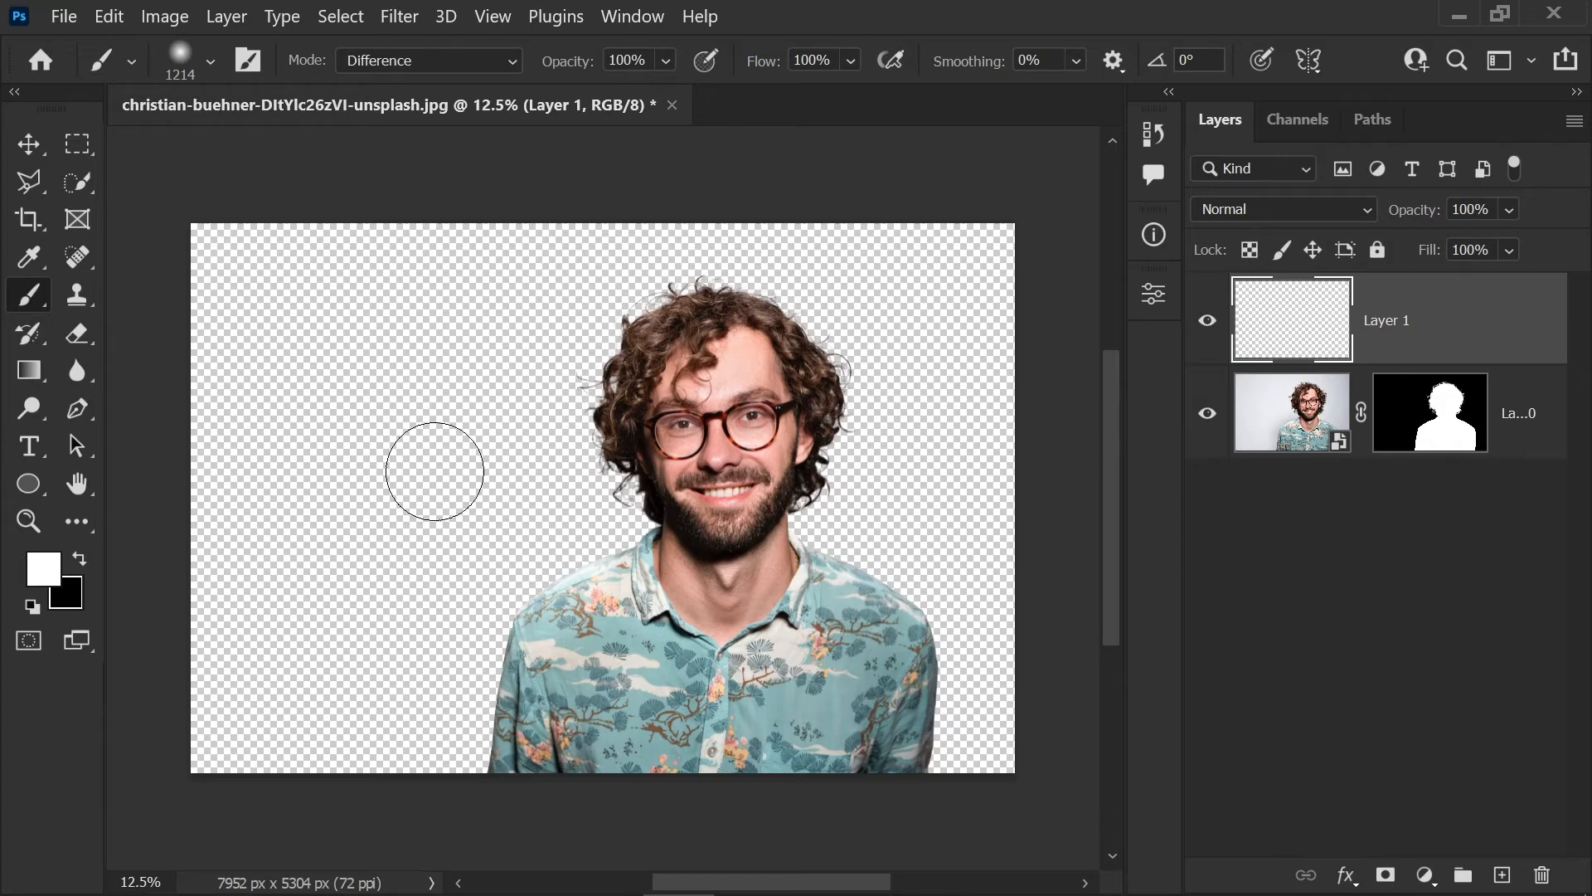
key(alt+BackSpace)
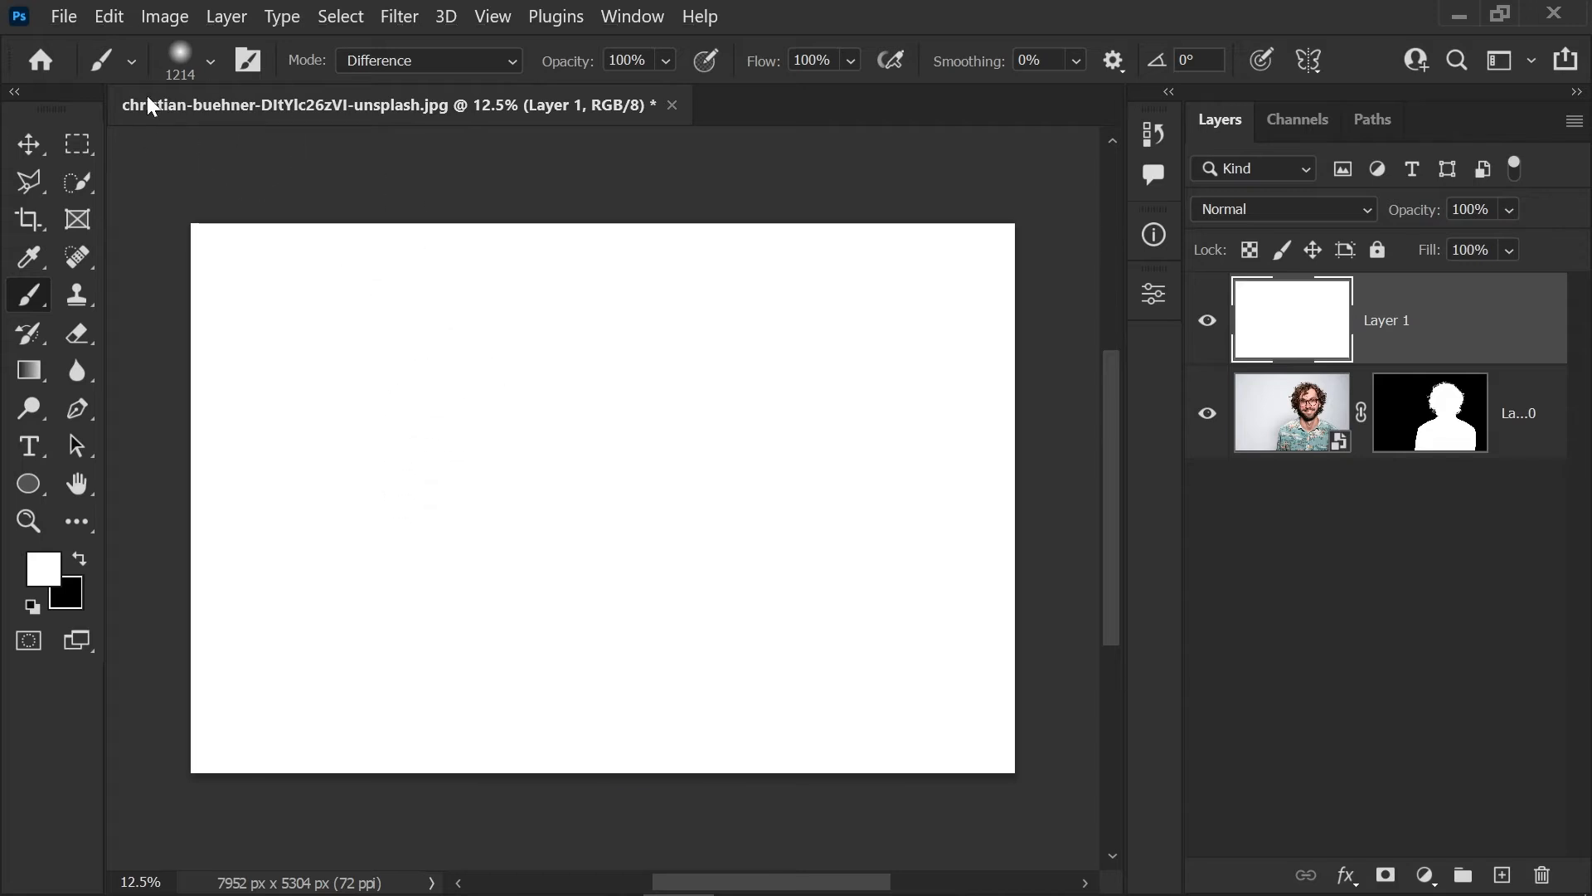
Choose the KYLE Ultimate Pencil Hard brush from the Dry Media Brushes and enlarge it to 872 px
click(190, 61)
drag(789, 412, 797, 518)
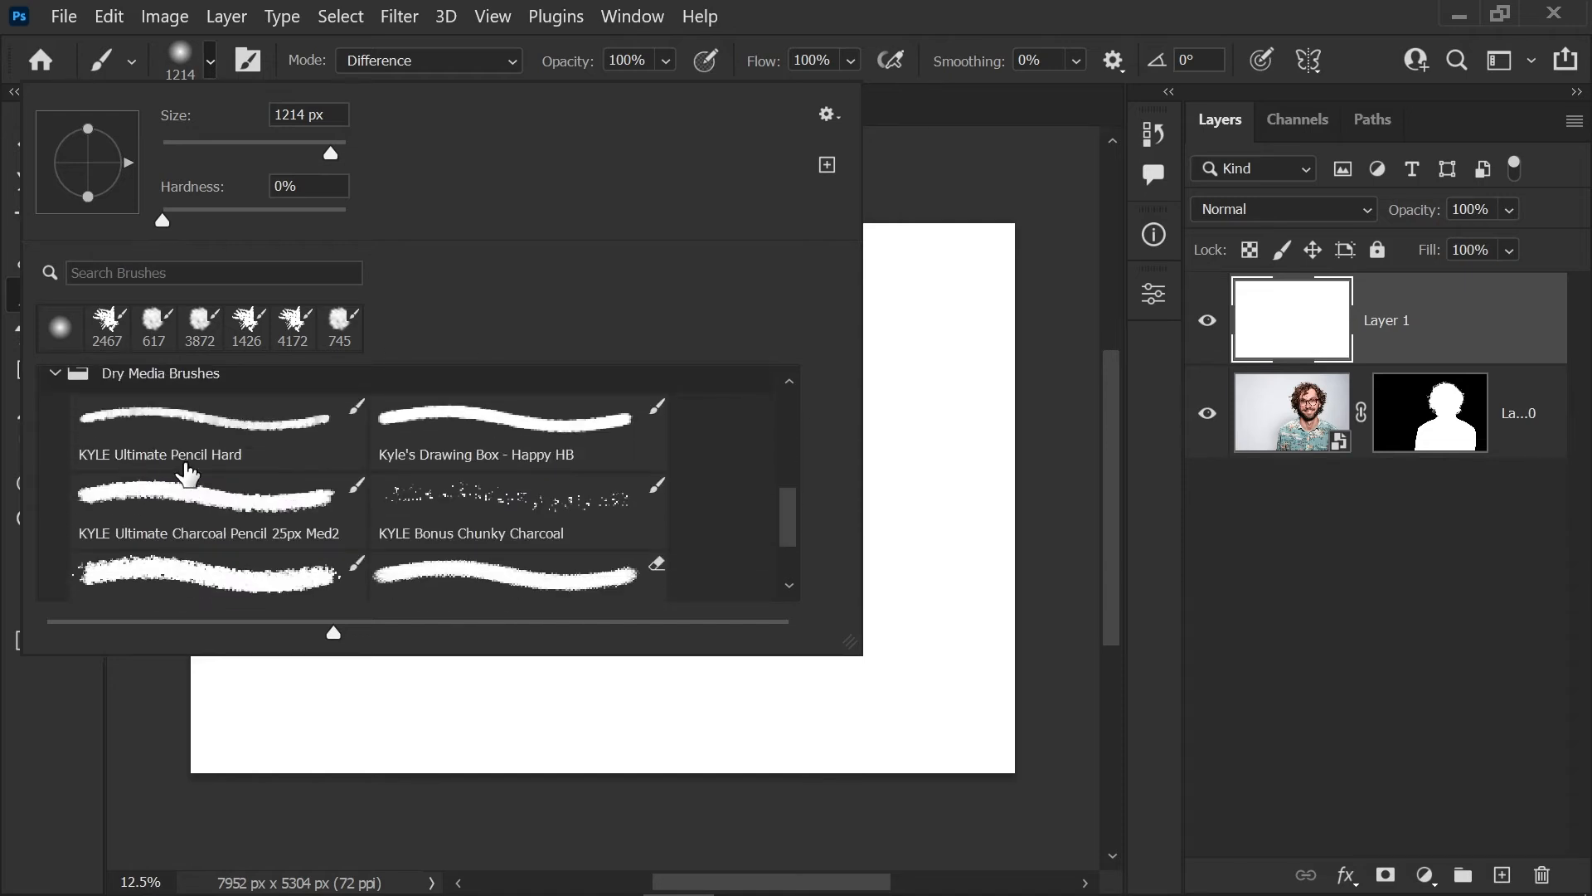
click(205, 416)
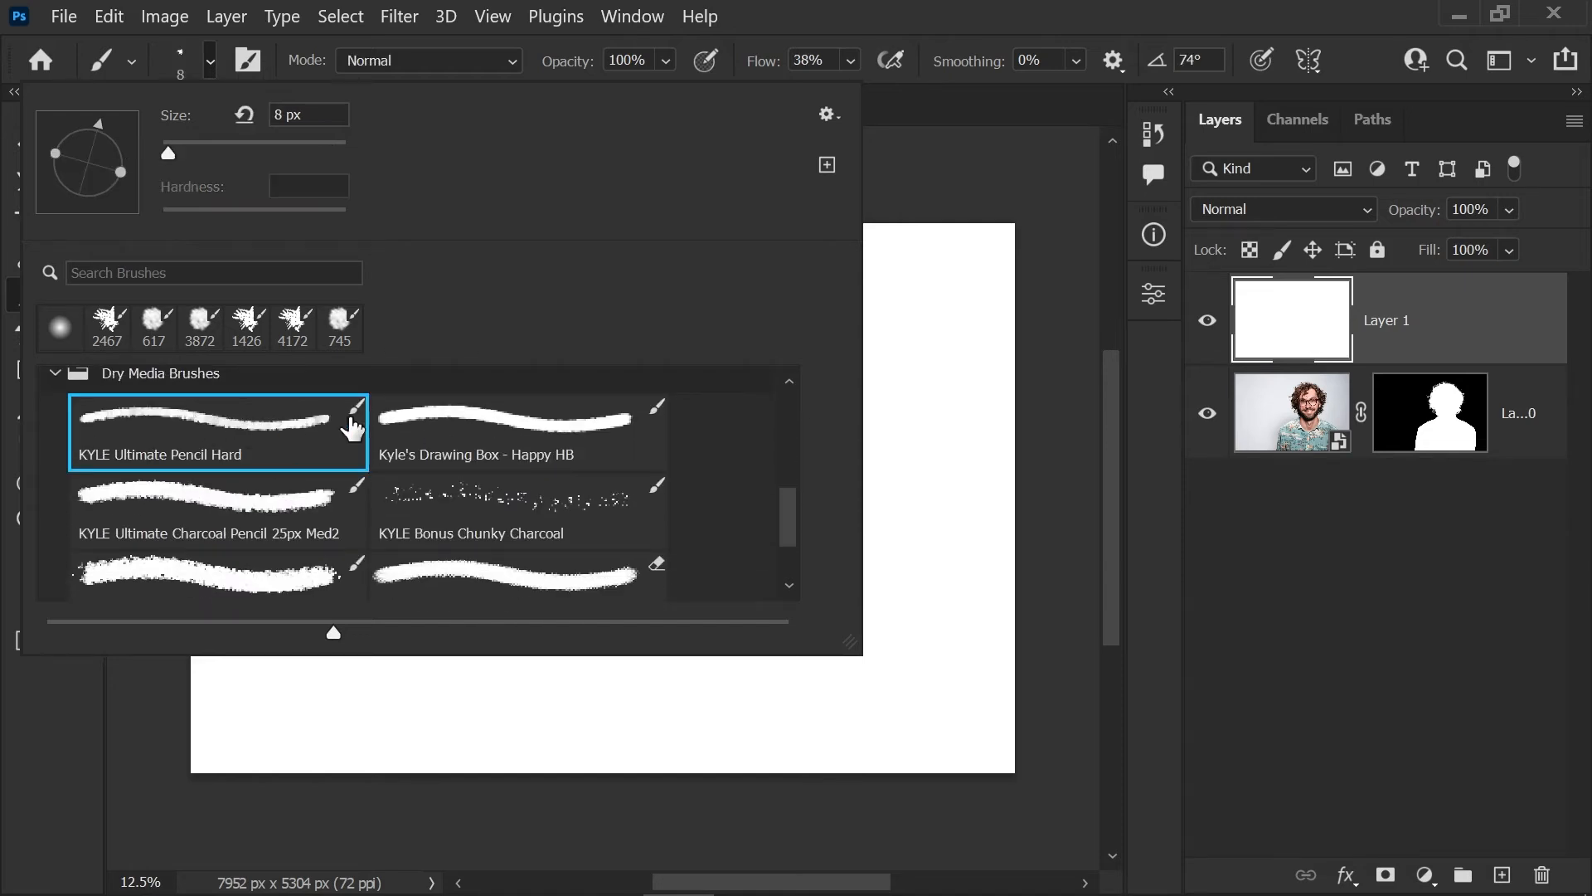
click(959, 26)
mouse_move(440, 440)
mouse_down()
mouse_move(607, 444)
mouse_move(539, 455)
mouse_up()
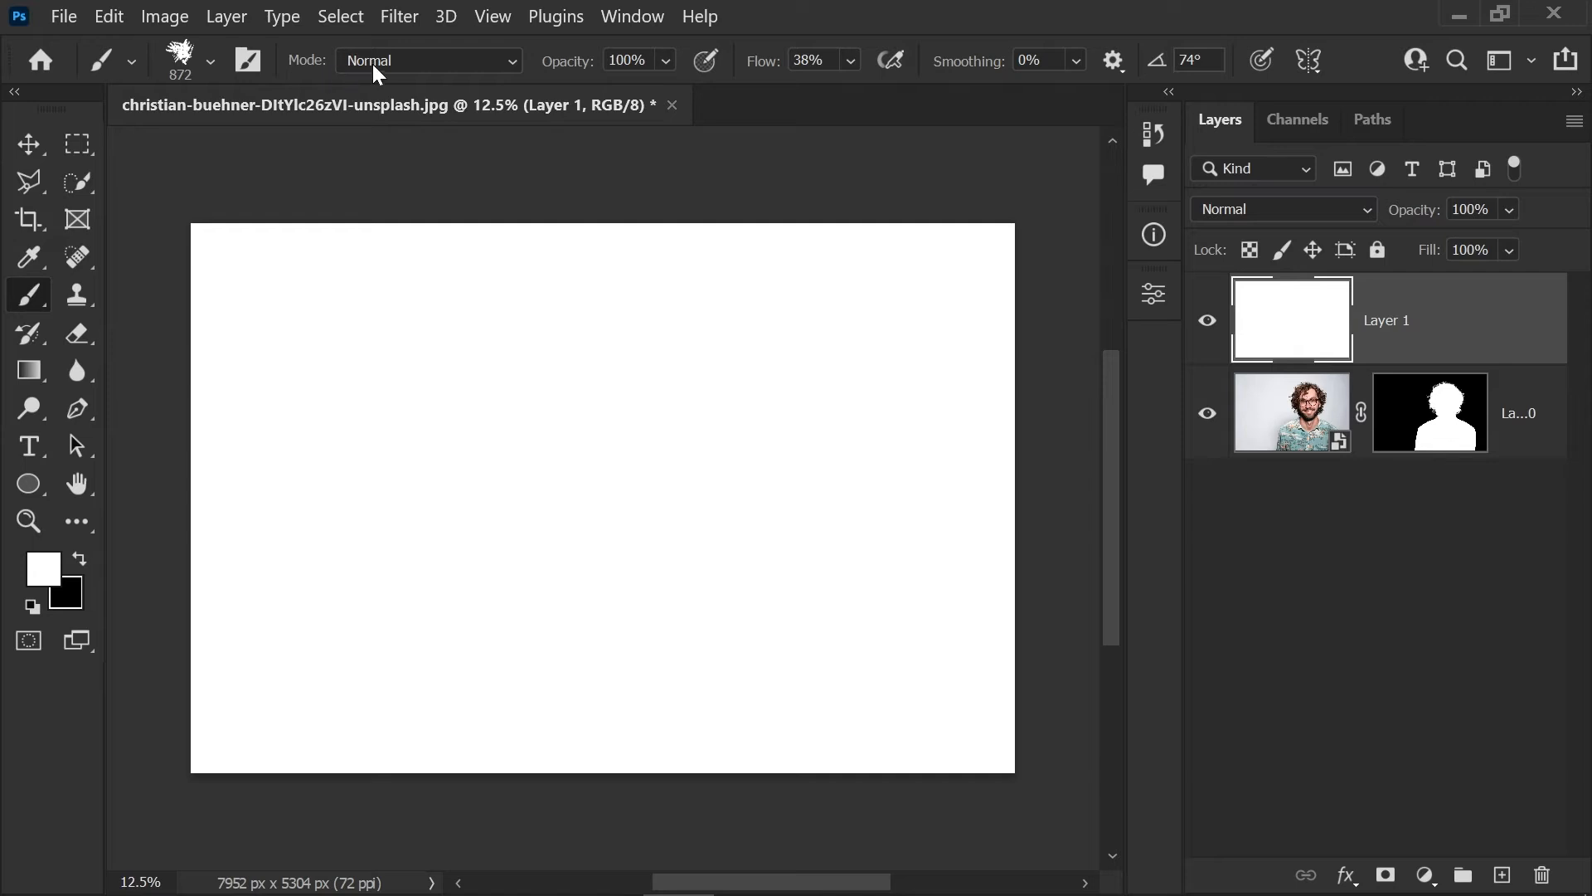
Cover the white layer with diagonal pencil strokes in Difference mode and place that layer beneath the portrait layer
click(434, 61)
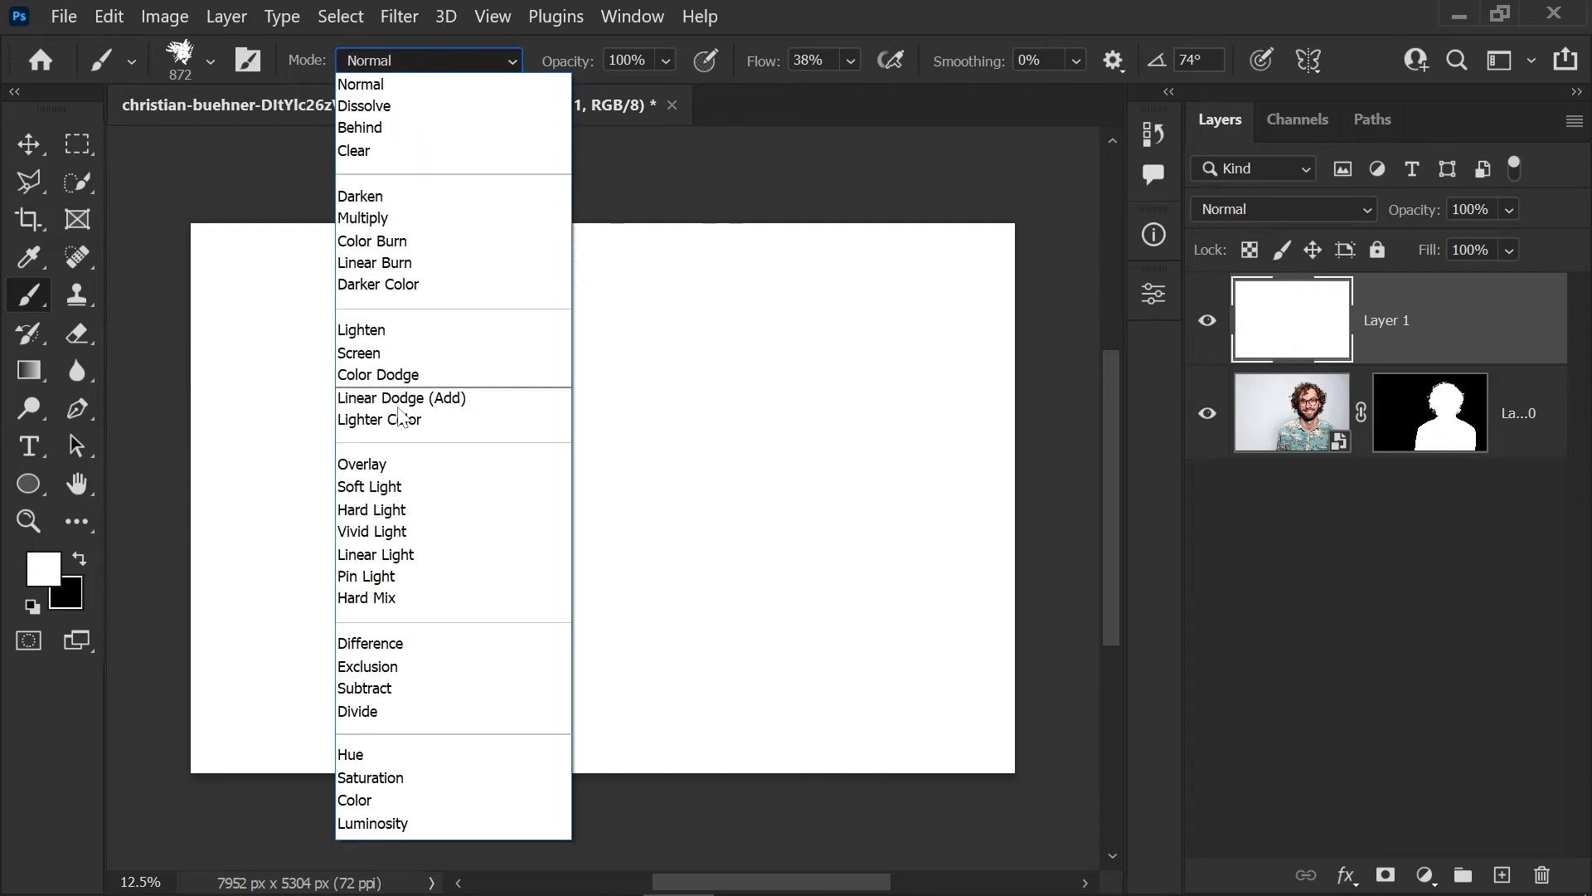
click(382, 656)
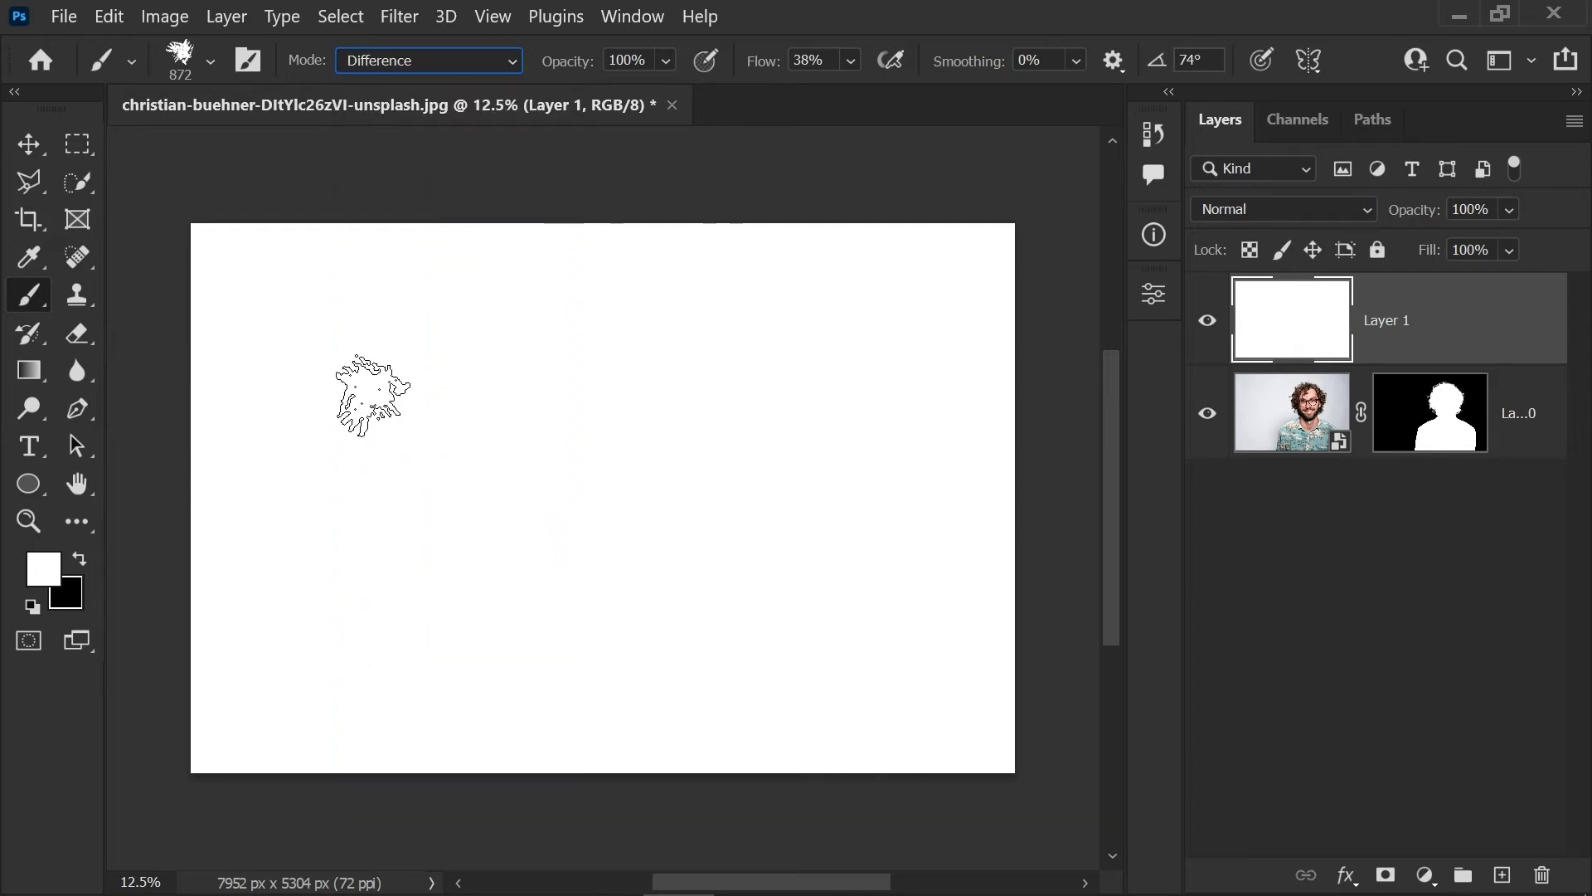
mouse_move(340, 411)
mouse_down()
mouse_move(522, 257)
mouse_move(336, 461)
mouse_move(569, 266)
mouse_move(286, 493)
mouse_move(485, 282)
mouse_move(299, 406)
mouse_move(490, 240)
mouse_move(207, 464)
mouse_move(162, 443)
mouse_move(295, 291)
mouse_move(199, 195)
mouse_move(191, 792)
mouse_move(664, 220)
mouse_move(987, 249)
mouse_move(979, 415)
mouse_up()
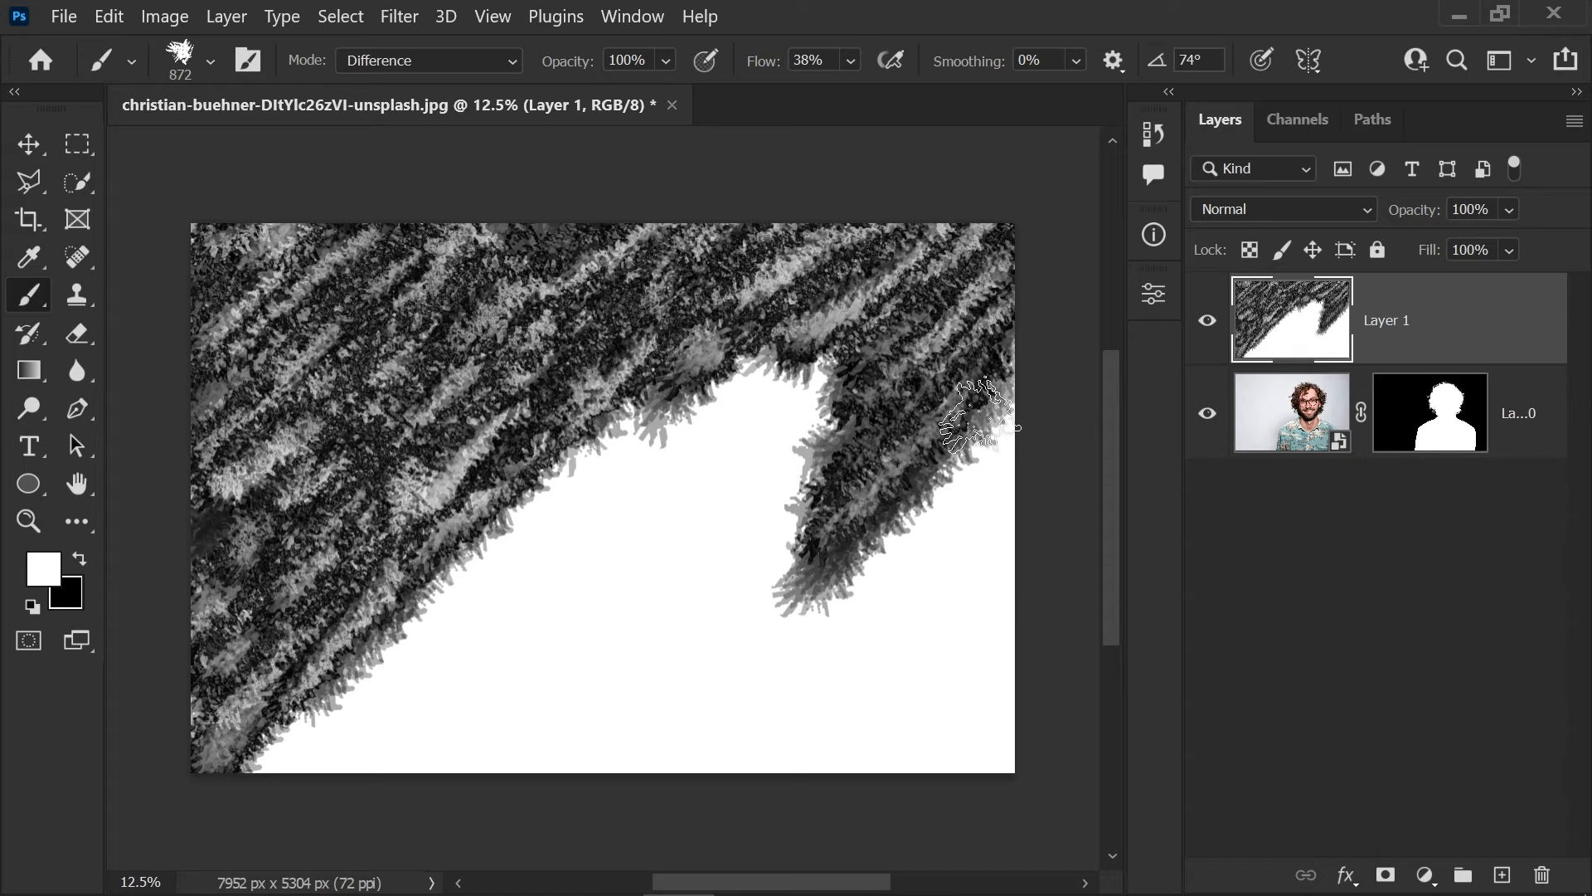
mouse_move(979, 414)
mouse_down()
mouse_move(954, 647)
mouse_move(991, 697)
mouse_move(1038, 669)
mouse_move(1042, 729)
mouse_move(658, 462)
mouse_move(427, 609)
mouse_move(630, 452)
mouse_move(829, 398)
mouse_move(630, 709)
mouse_move(788, 721)
mouse_move(622, 810)
mouse_move(332, 664)
mouse_move(651, 427)
mouse_move(373, 539)
mouse_move(249, 273)
mouse_move(829, 622)
mouse_move(535, 248)
mouse_move(937, 572)
mouse_up()
key(v)
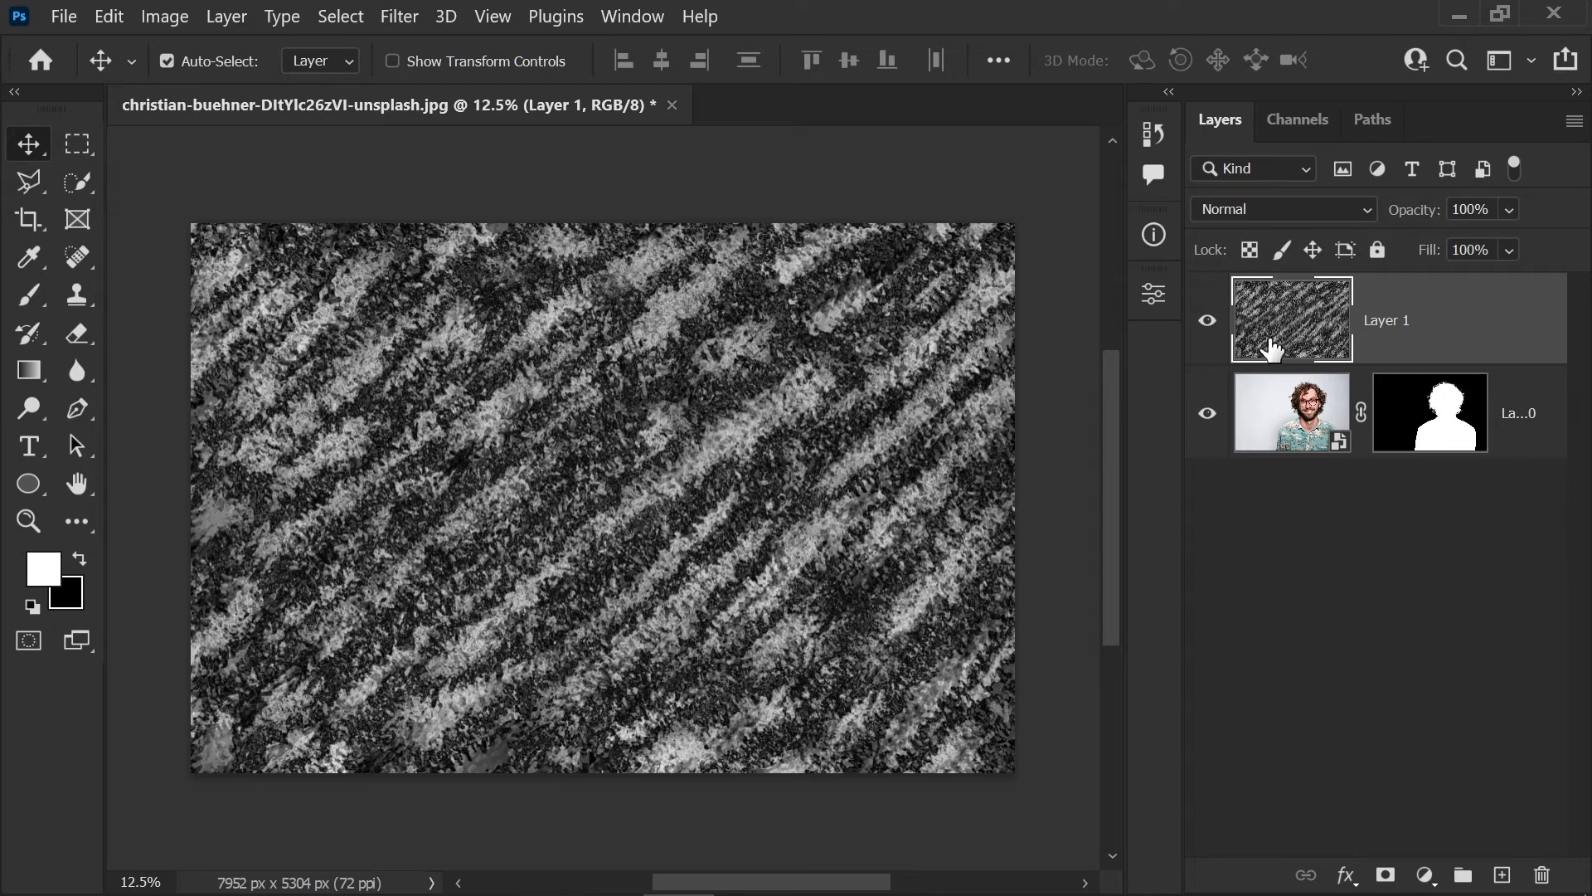
drag(1468, 321, 1412, 510)
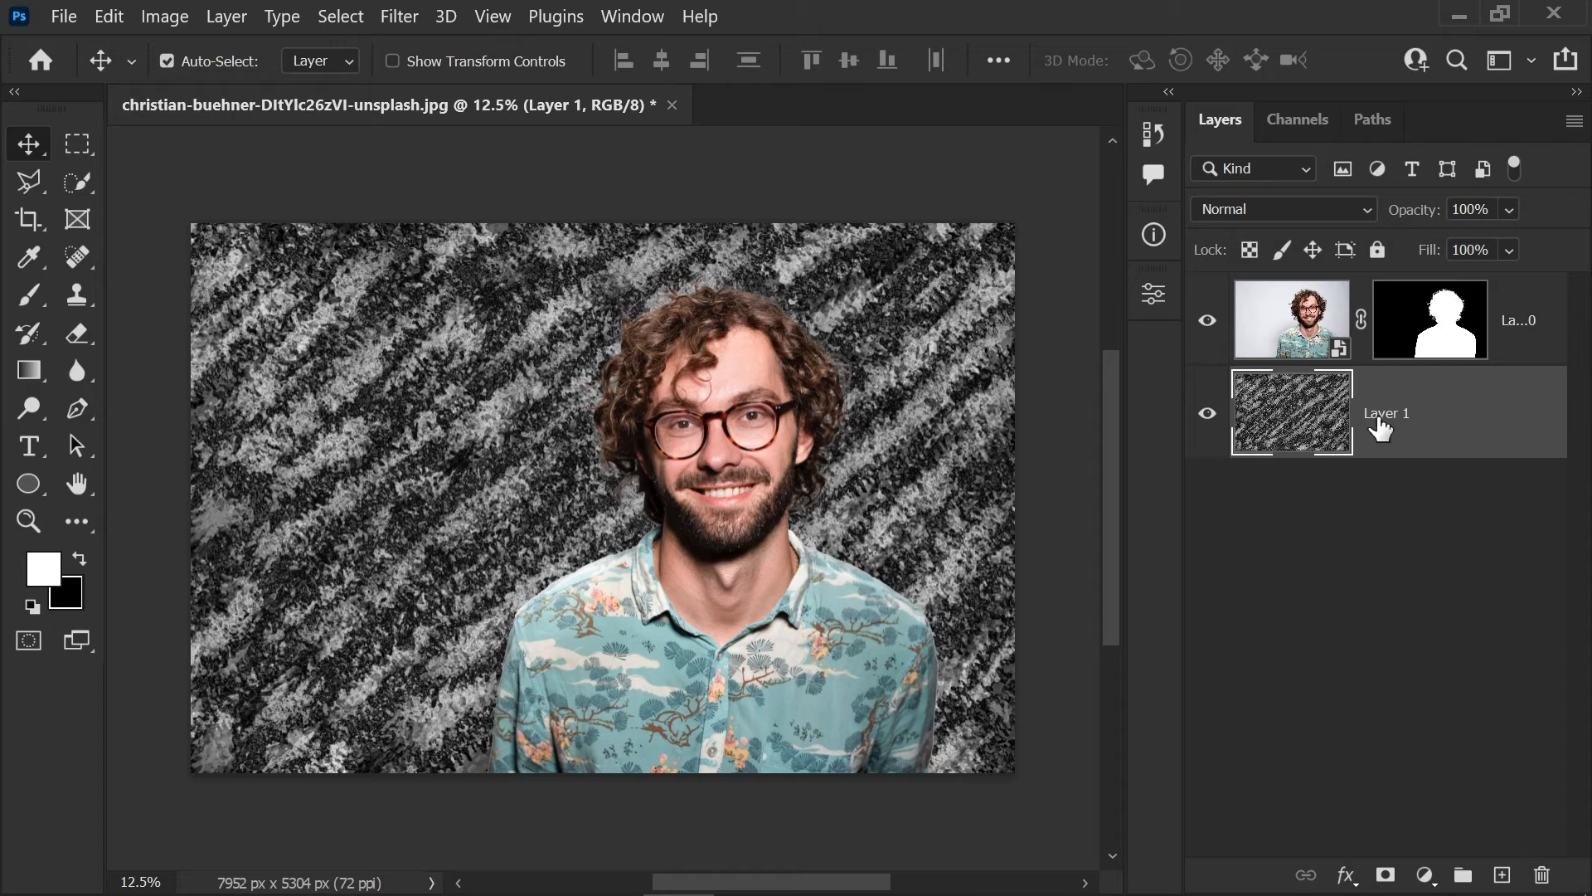
Add a Curves adjustment clipped to the portrait layer and darken the man by lowering the curve's highlight end point
click(1309, 336)
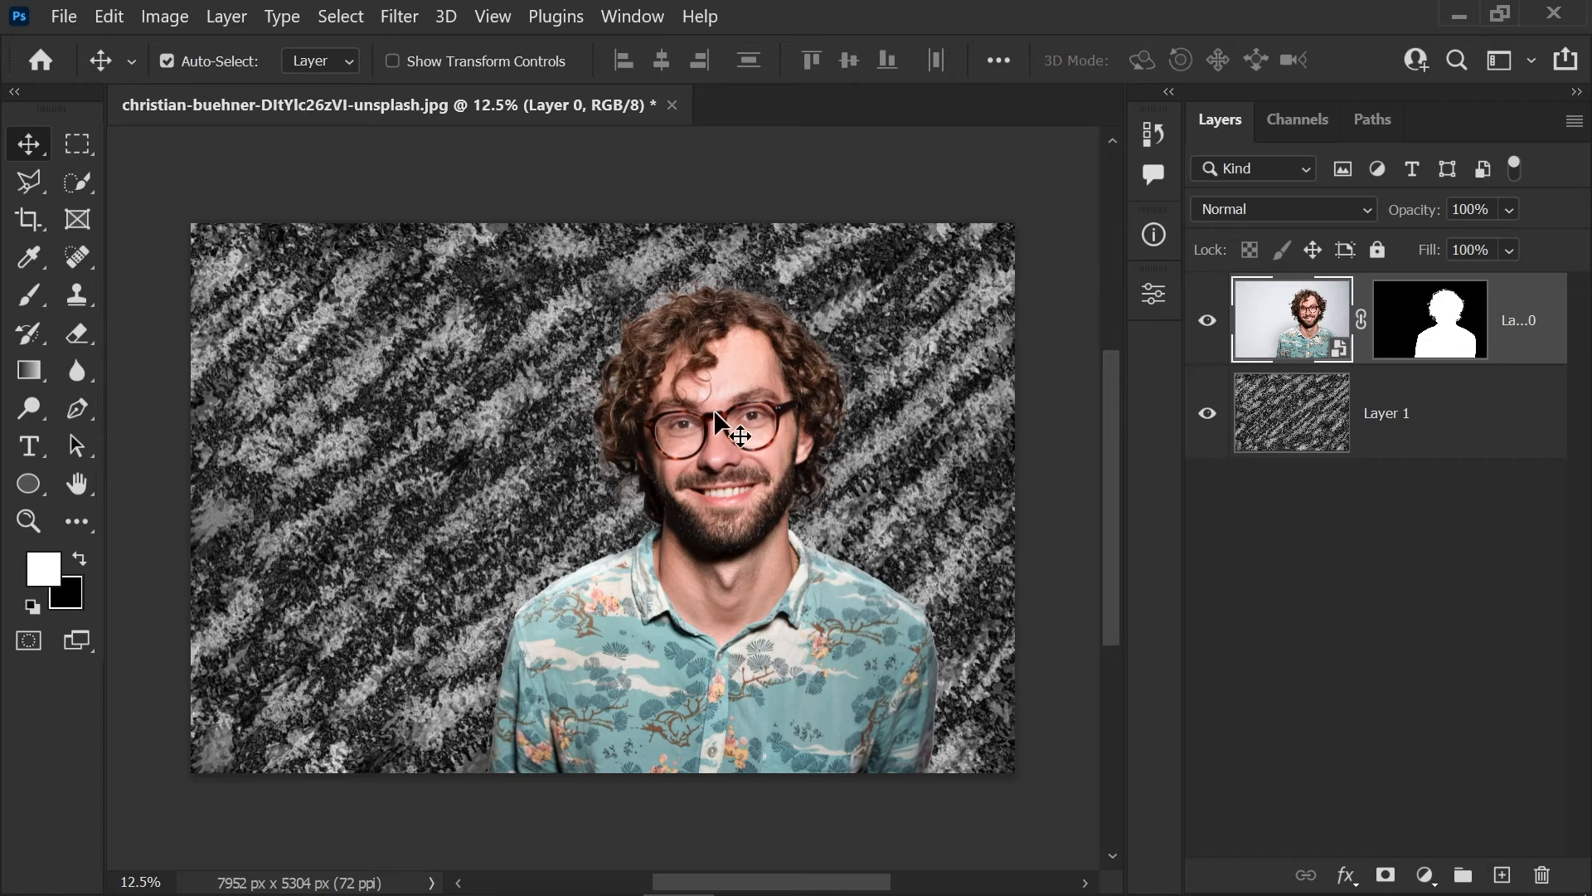
click(1426, 875)
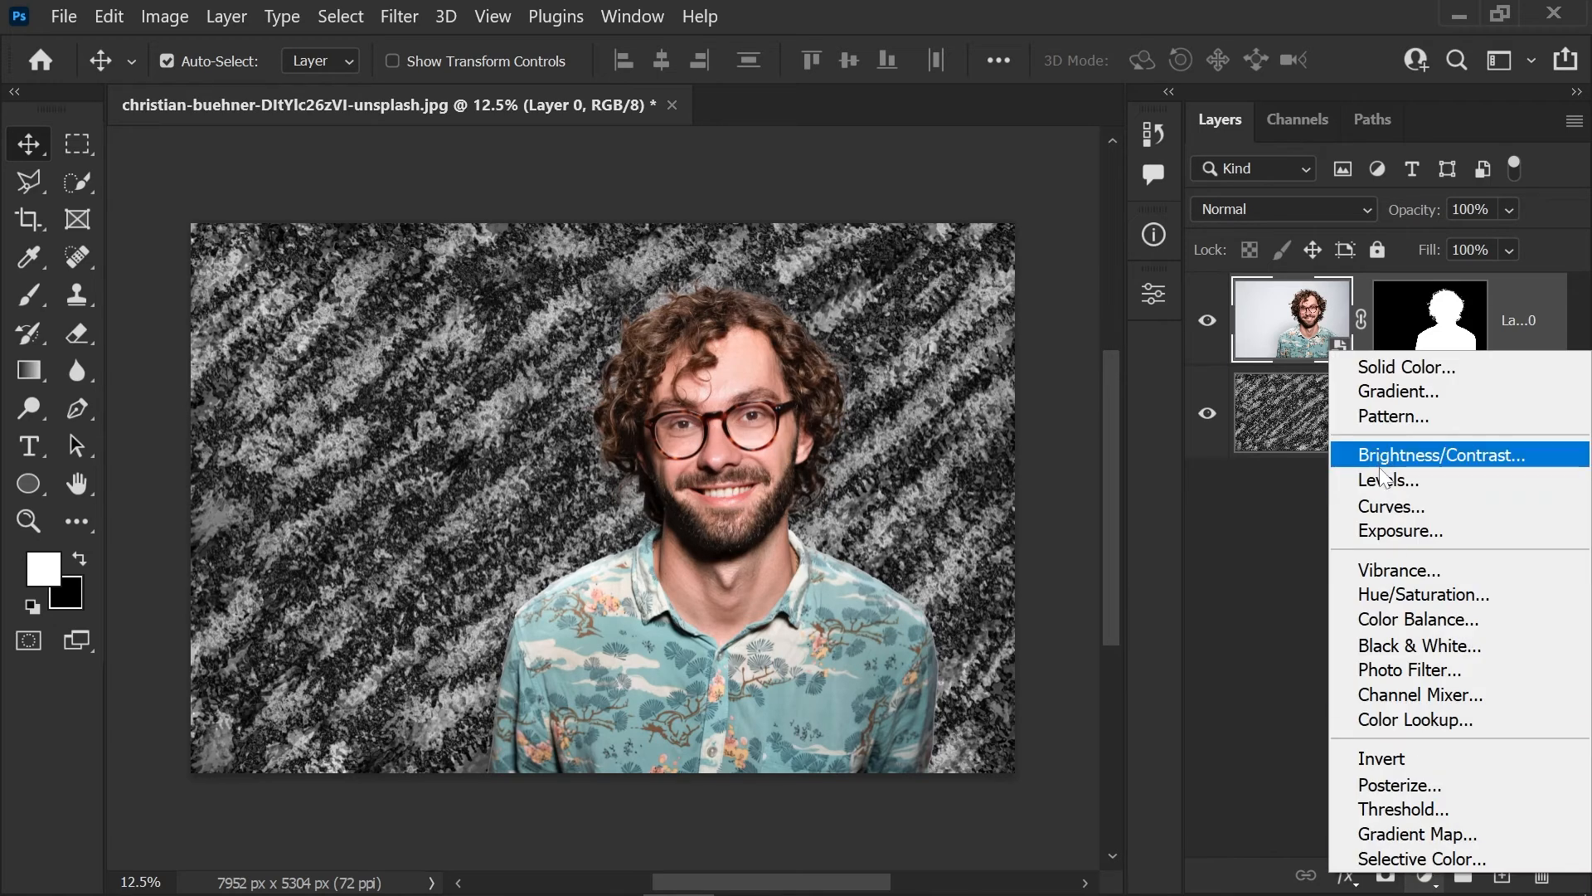
click(1393, 506)
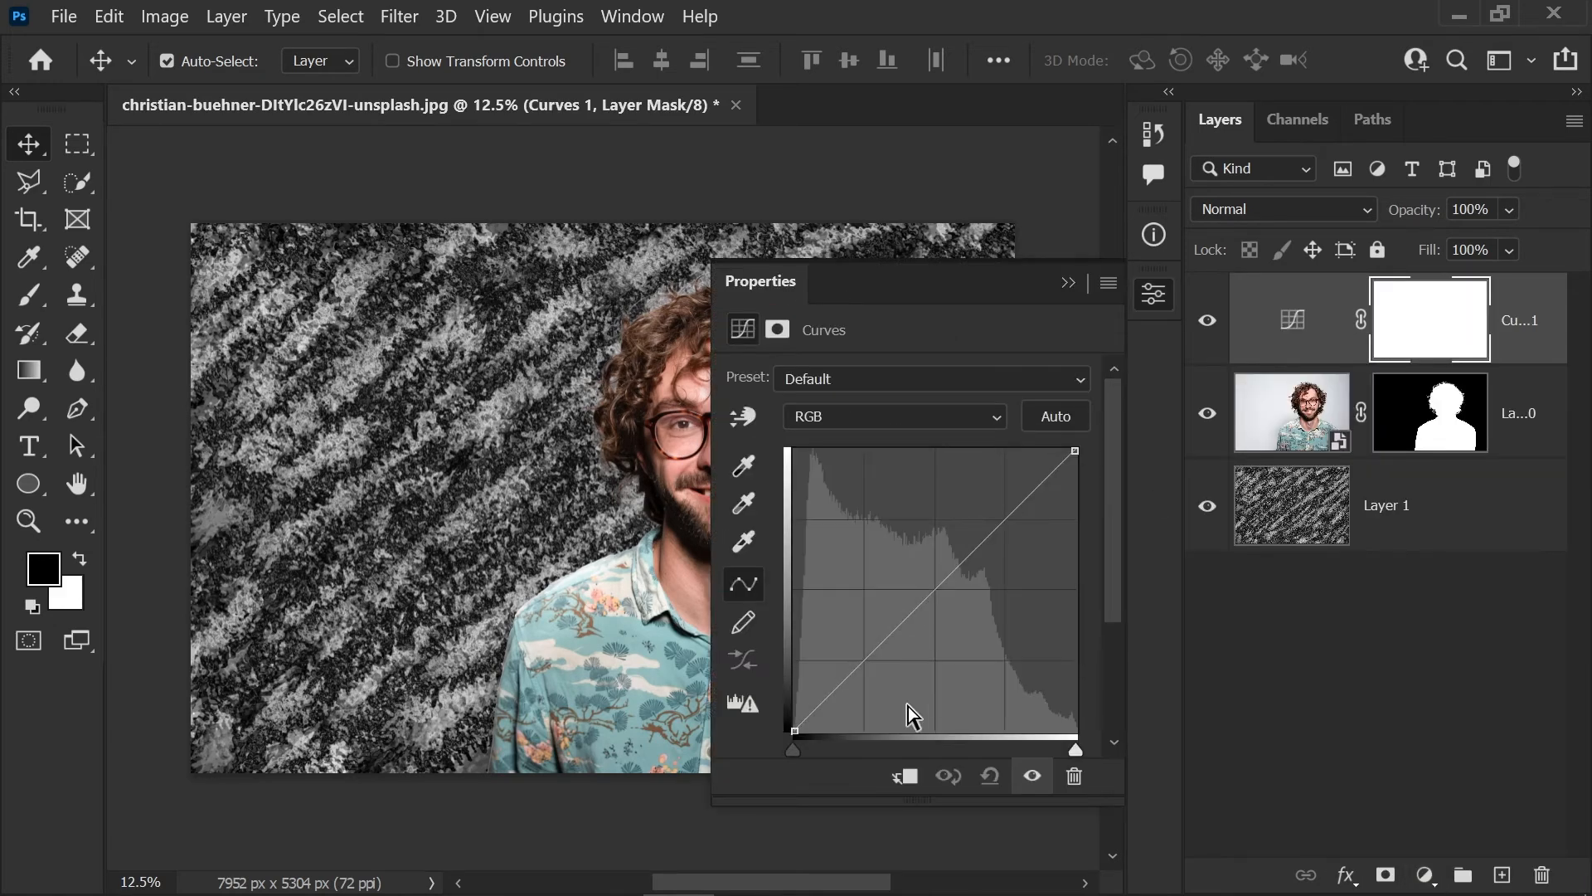
click(907, 780)
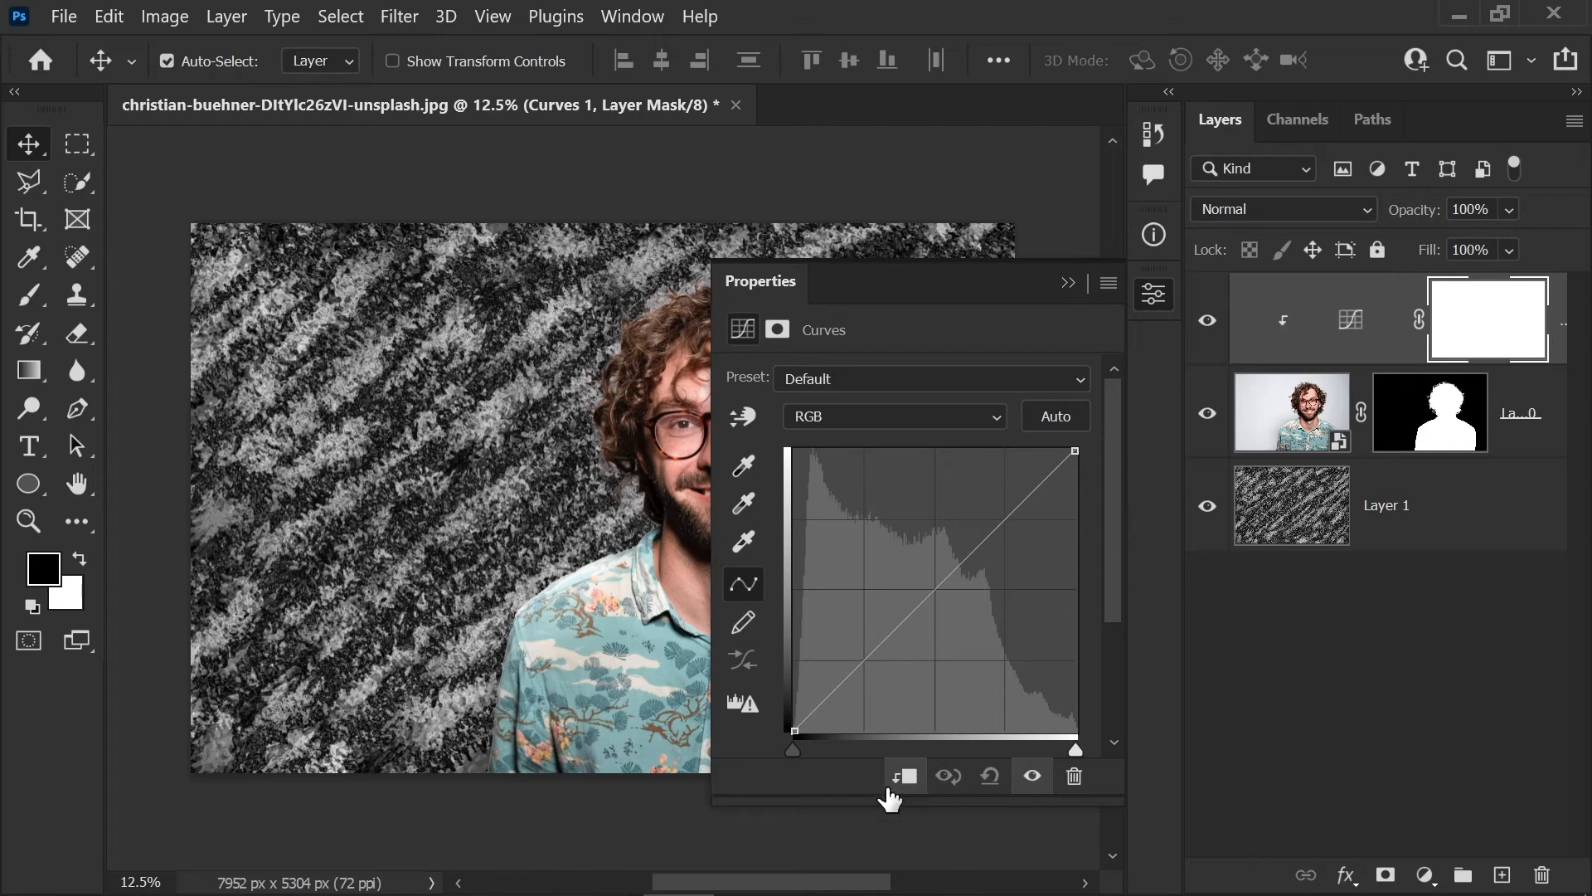
drag(1074, 450, 1087, 540)
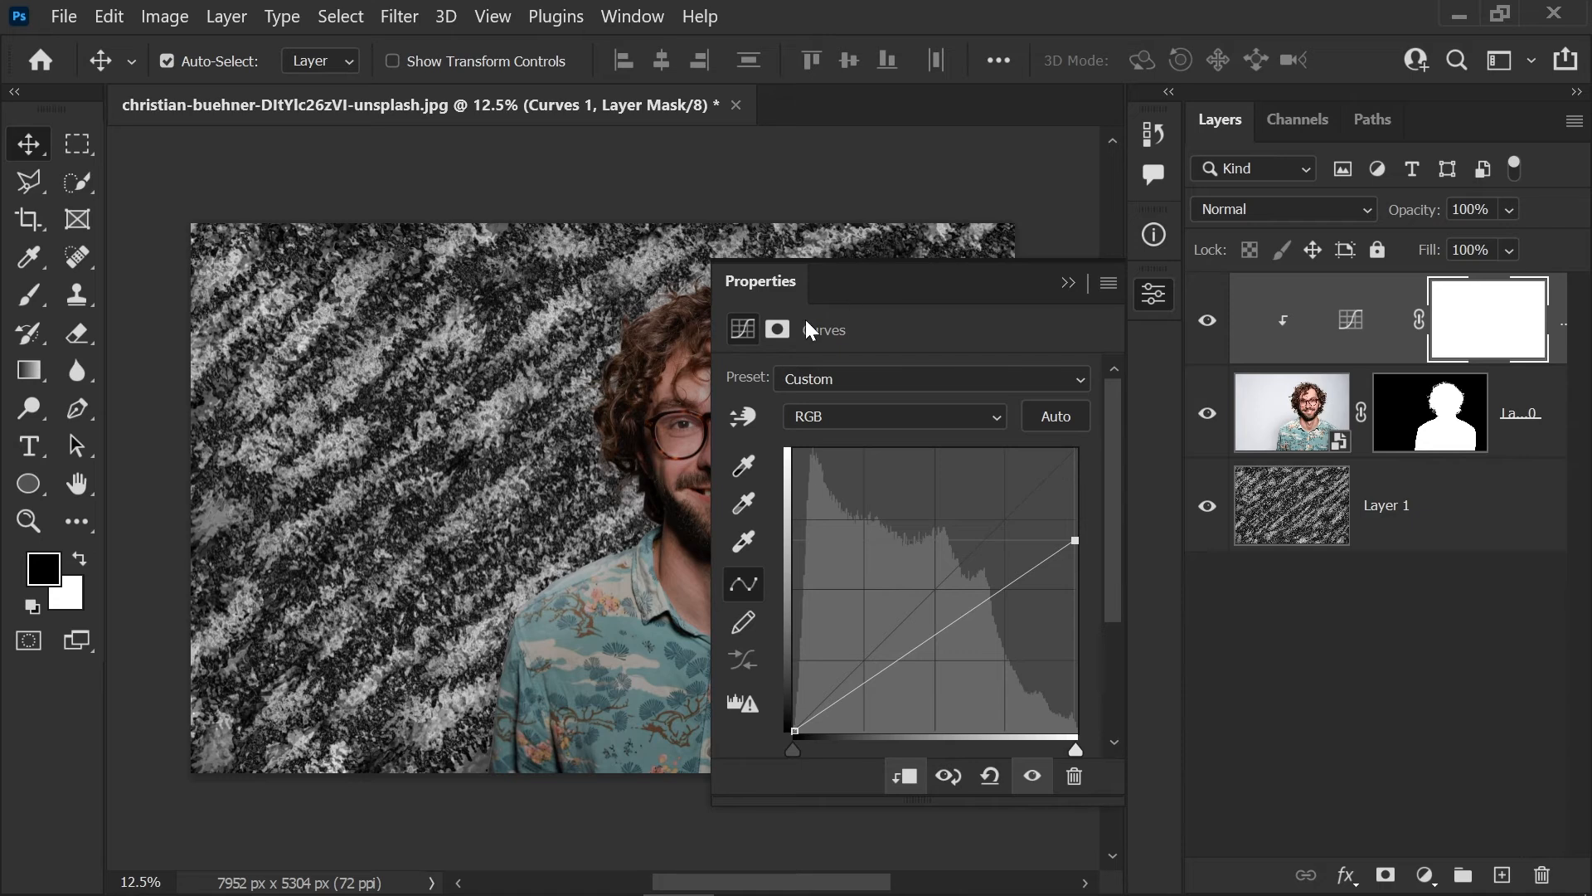
Fine-tune the subject's darkness by readjusting the highlight end point of the clipped Curves adjustment, leaving it slightly higher than before
drag(605, 456, 289, 421)
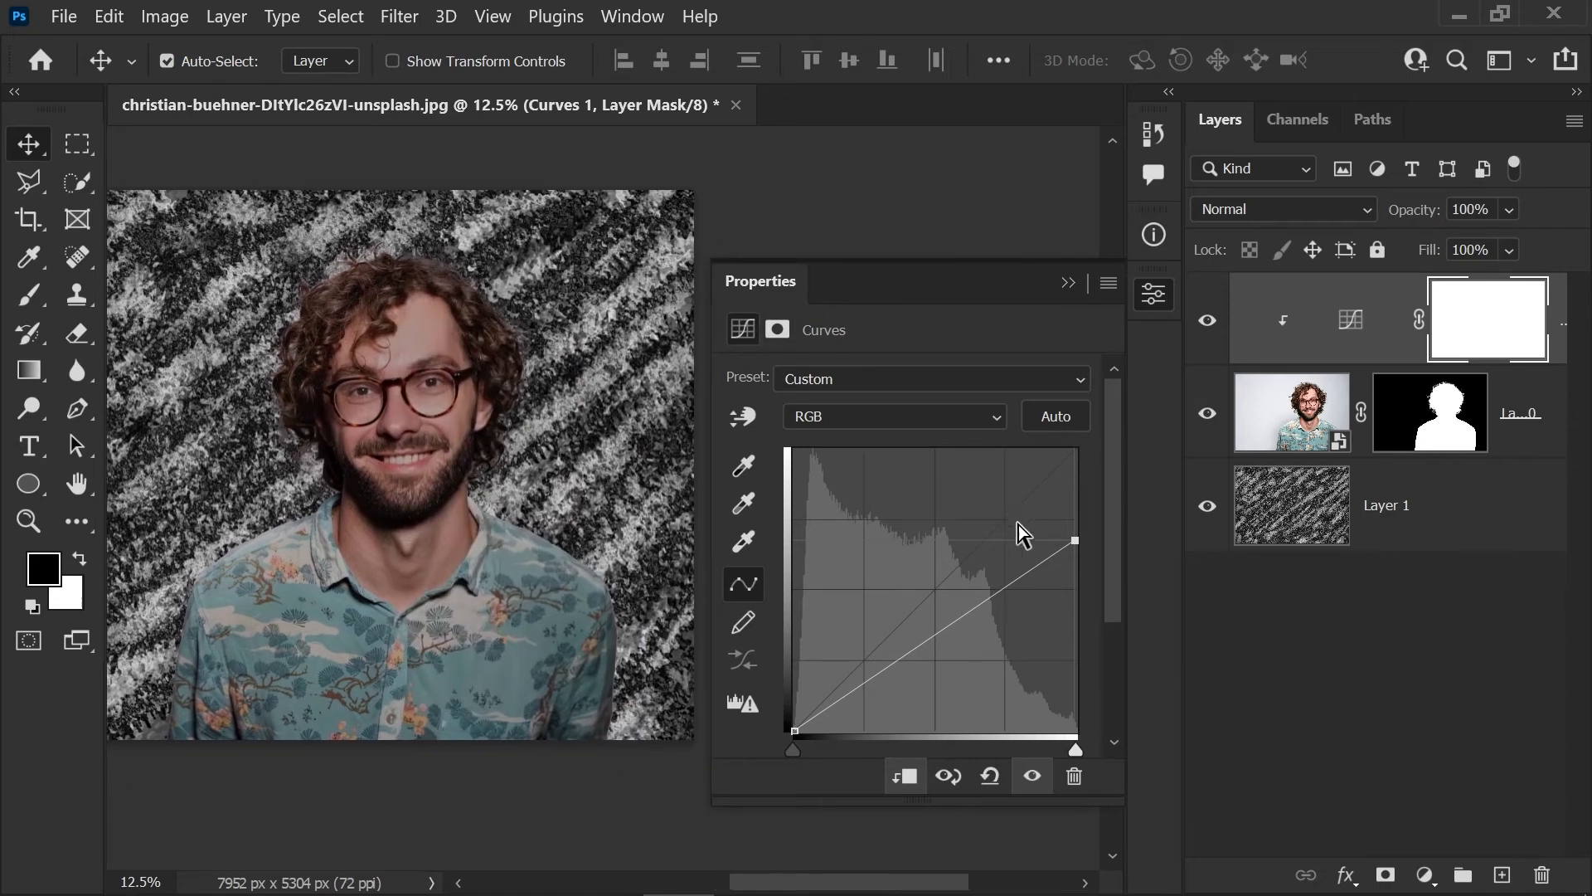
drag(1075, 540, 1076, 526)
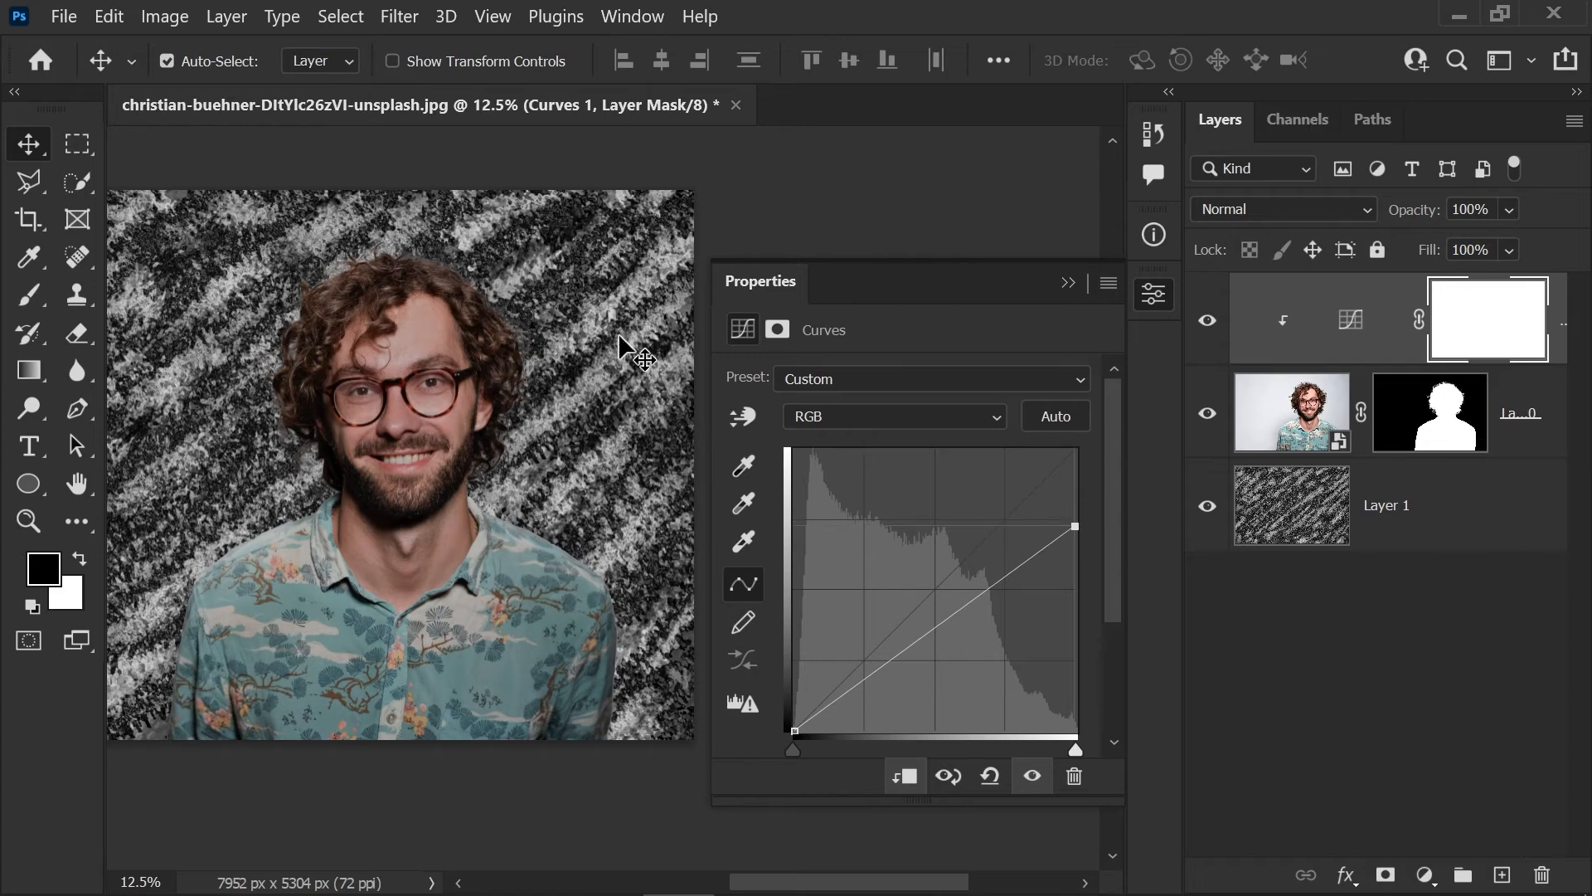
drag(1074, 527, 1075, 535)
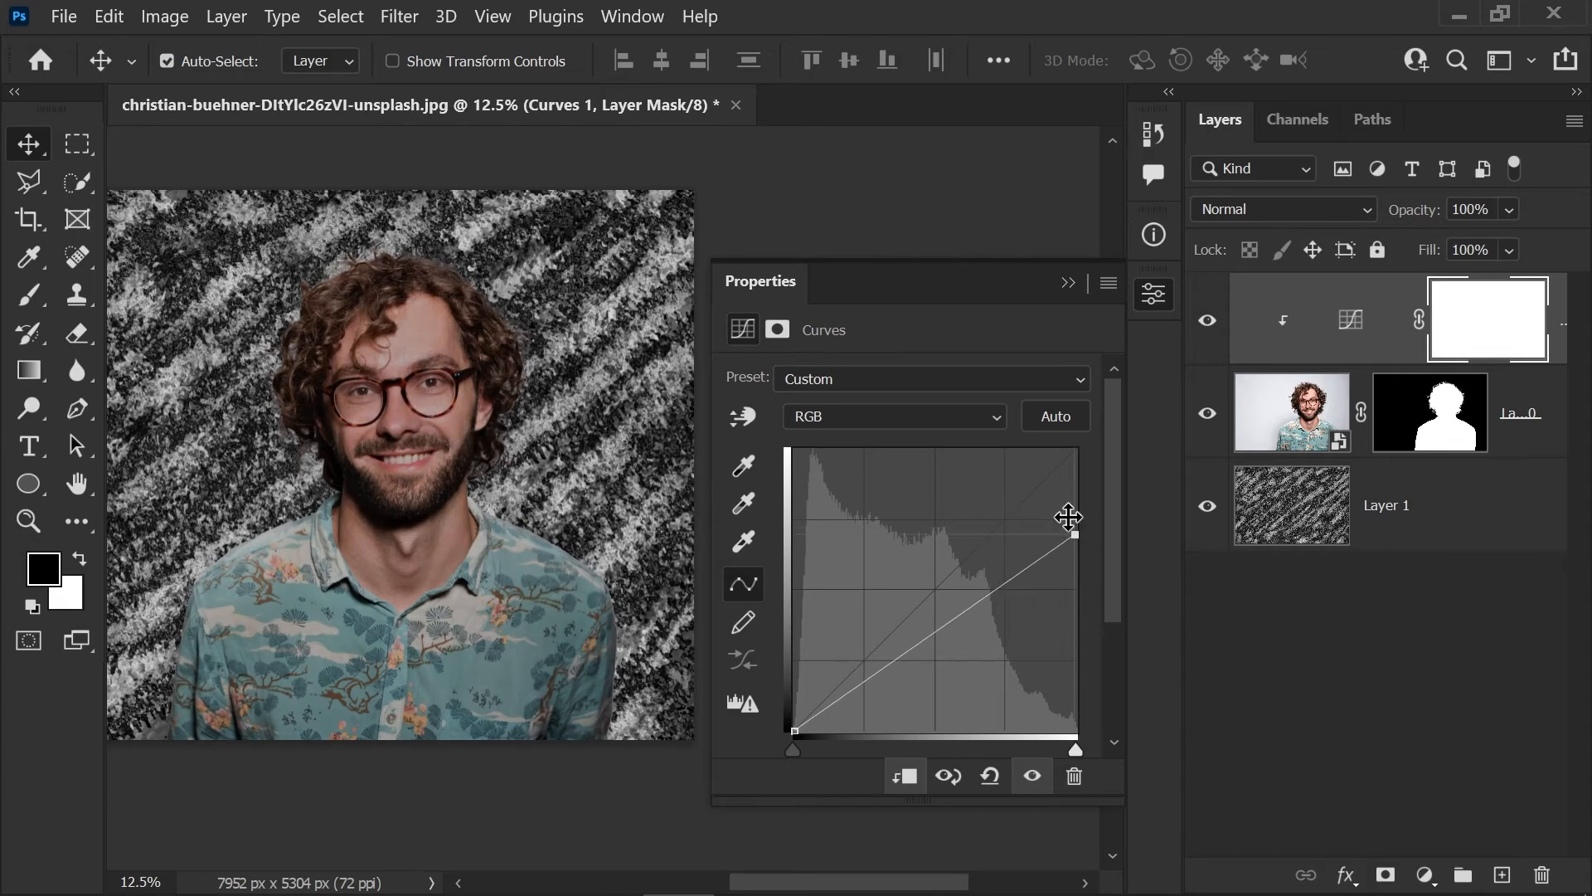
drag(1075, 535, 1075, 531)
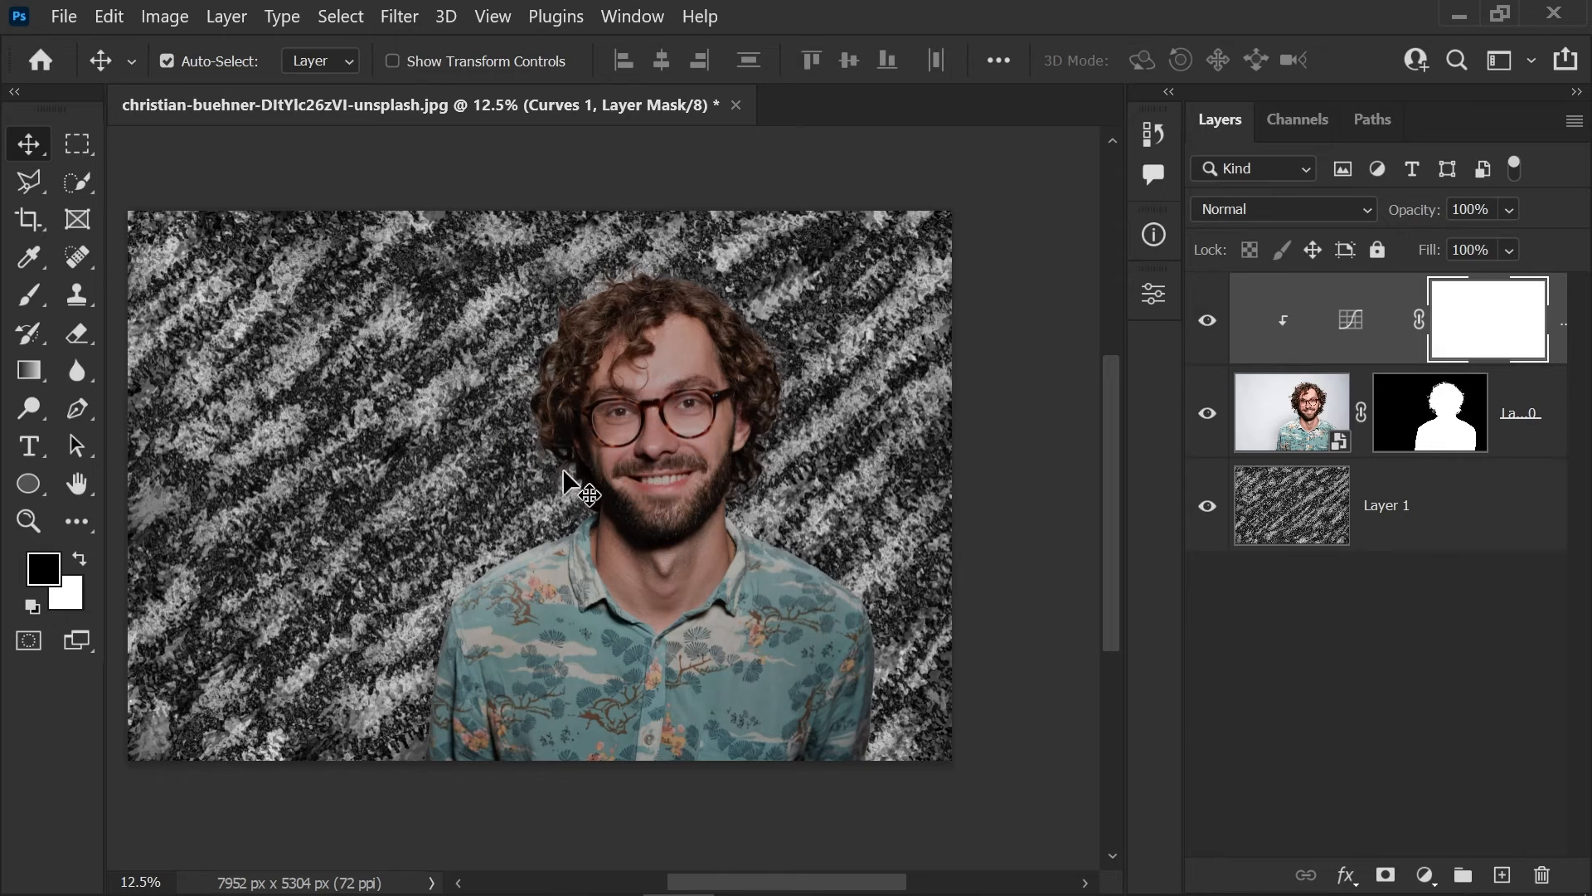
Add a Drop Shadow effect to the portrait layer and reset its settings to default
click(1317, 415)
right_click(1268, 419)
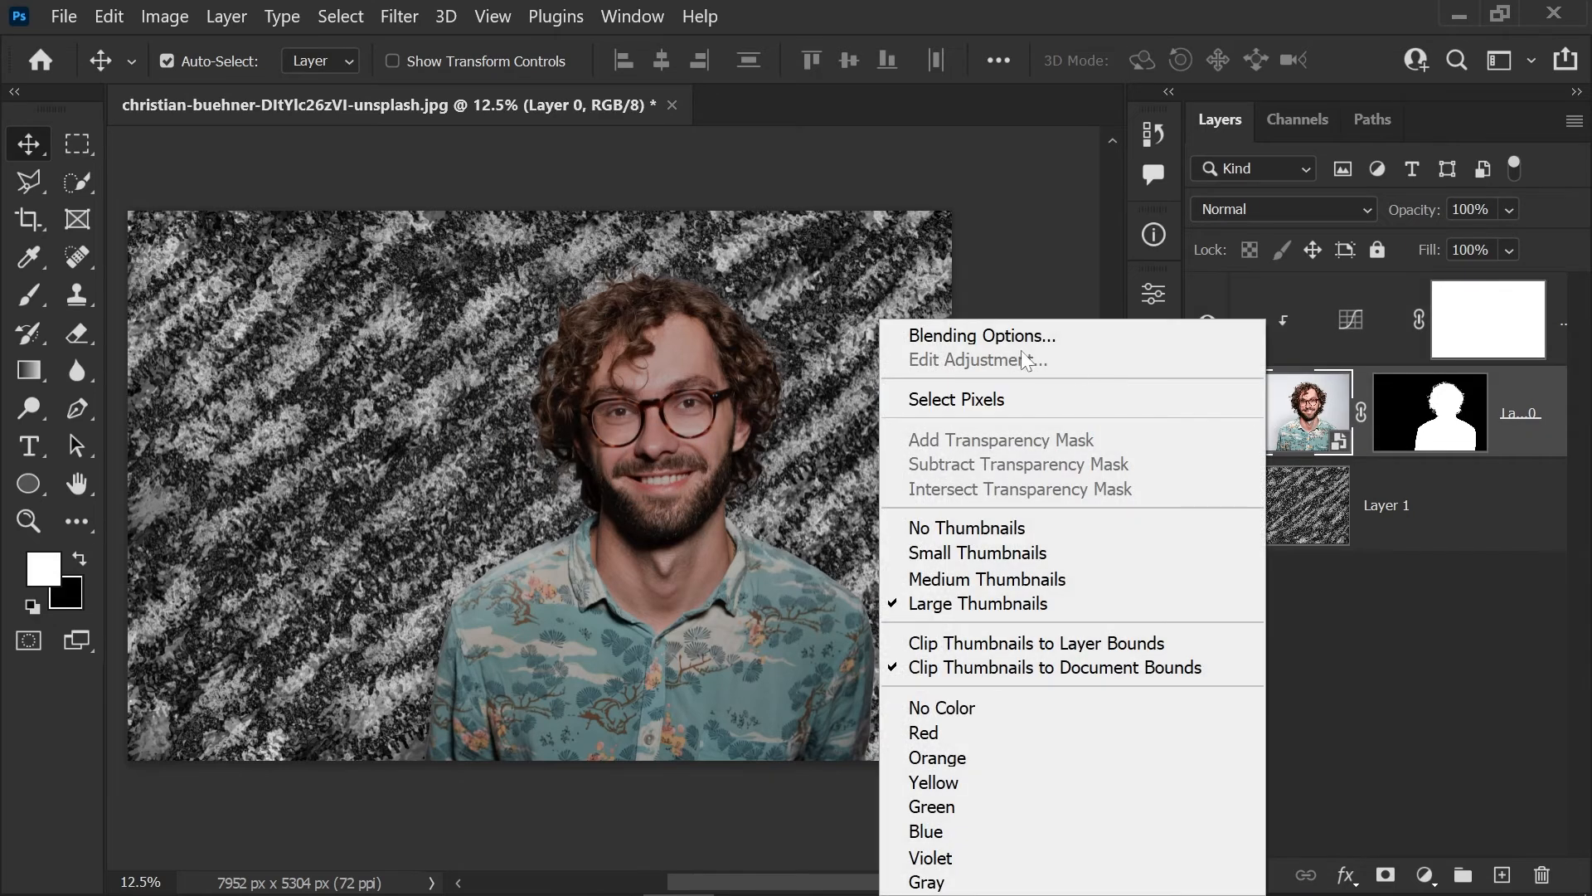
click(1037, 331)
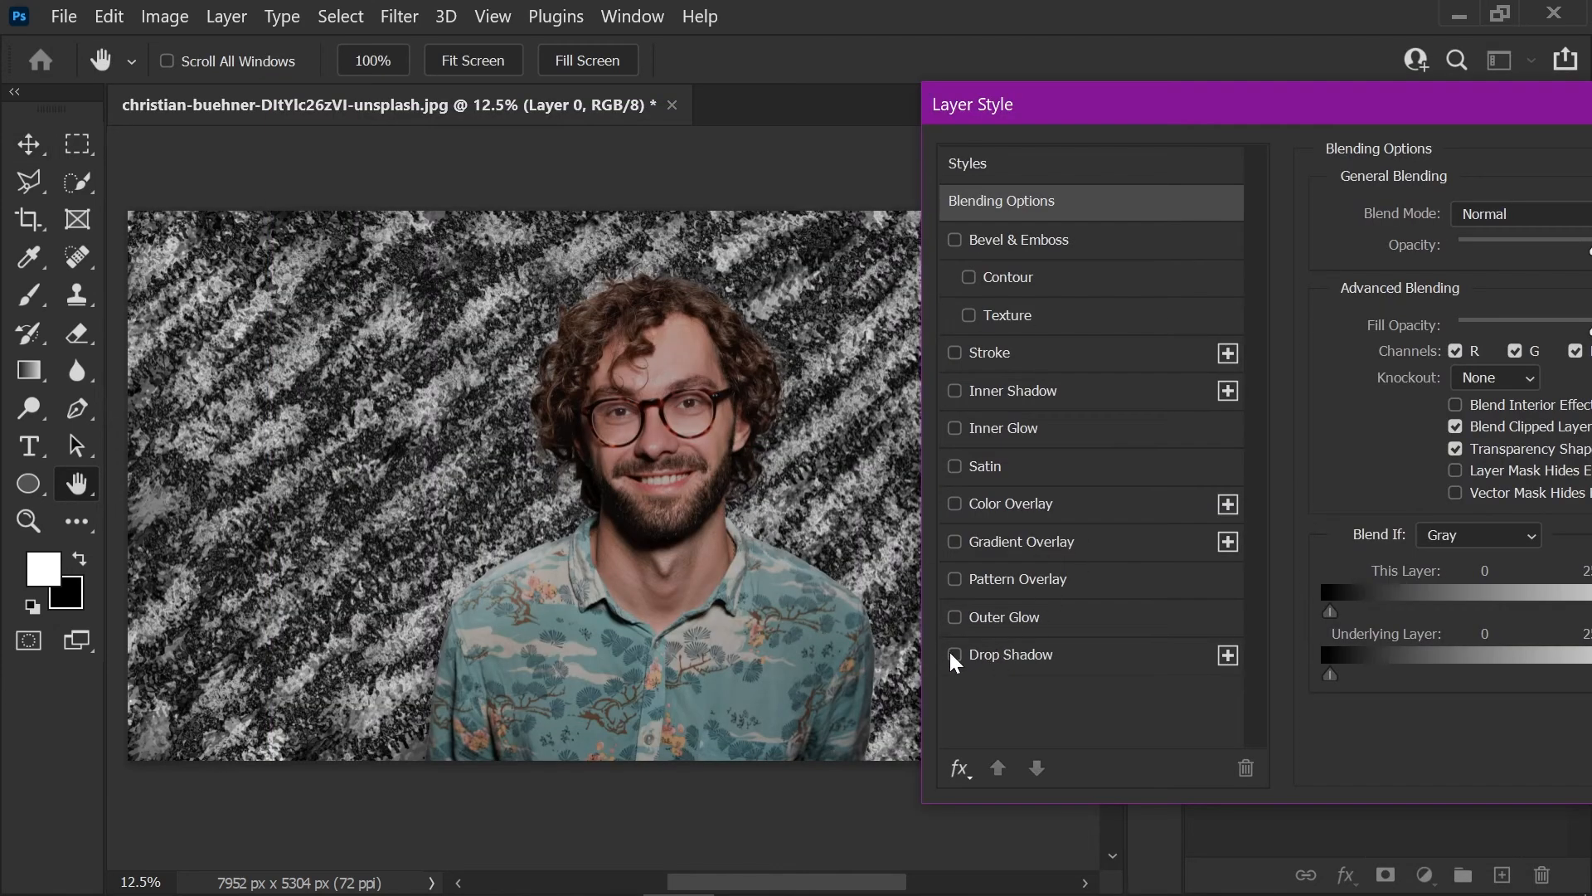
click(953, 654)
click(1430, 593)
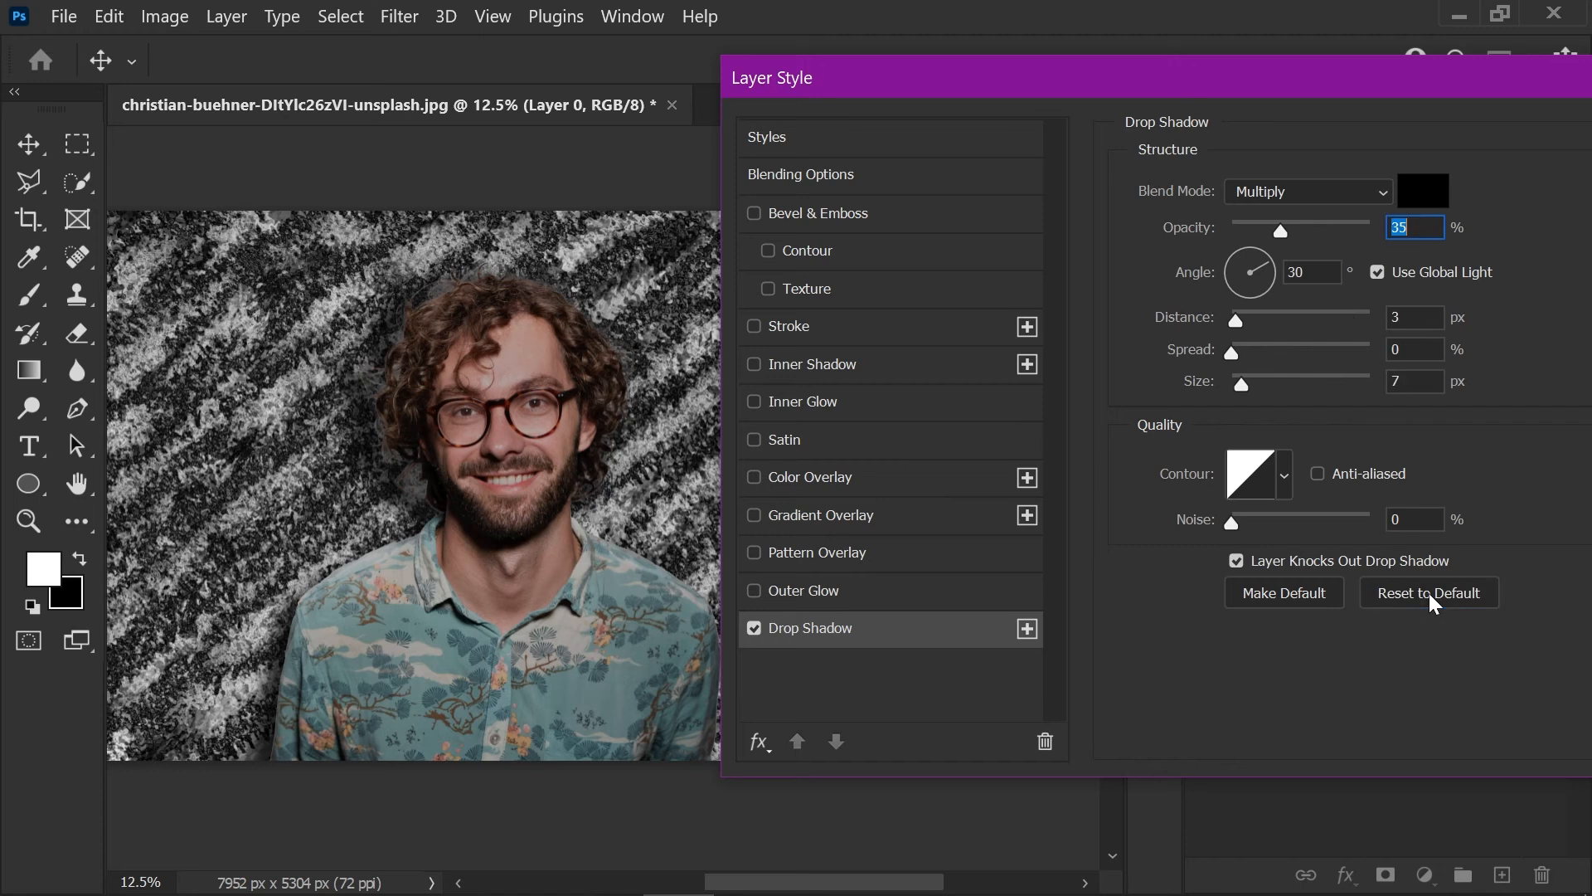
drag(1166, 77, 1116, 55)
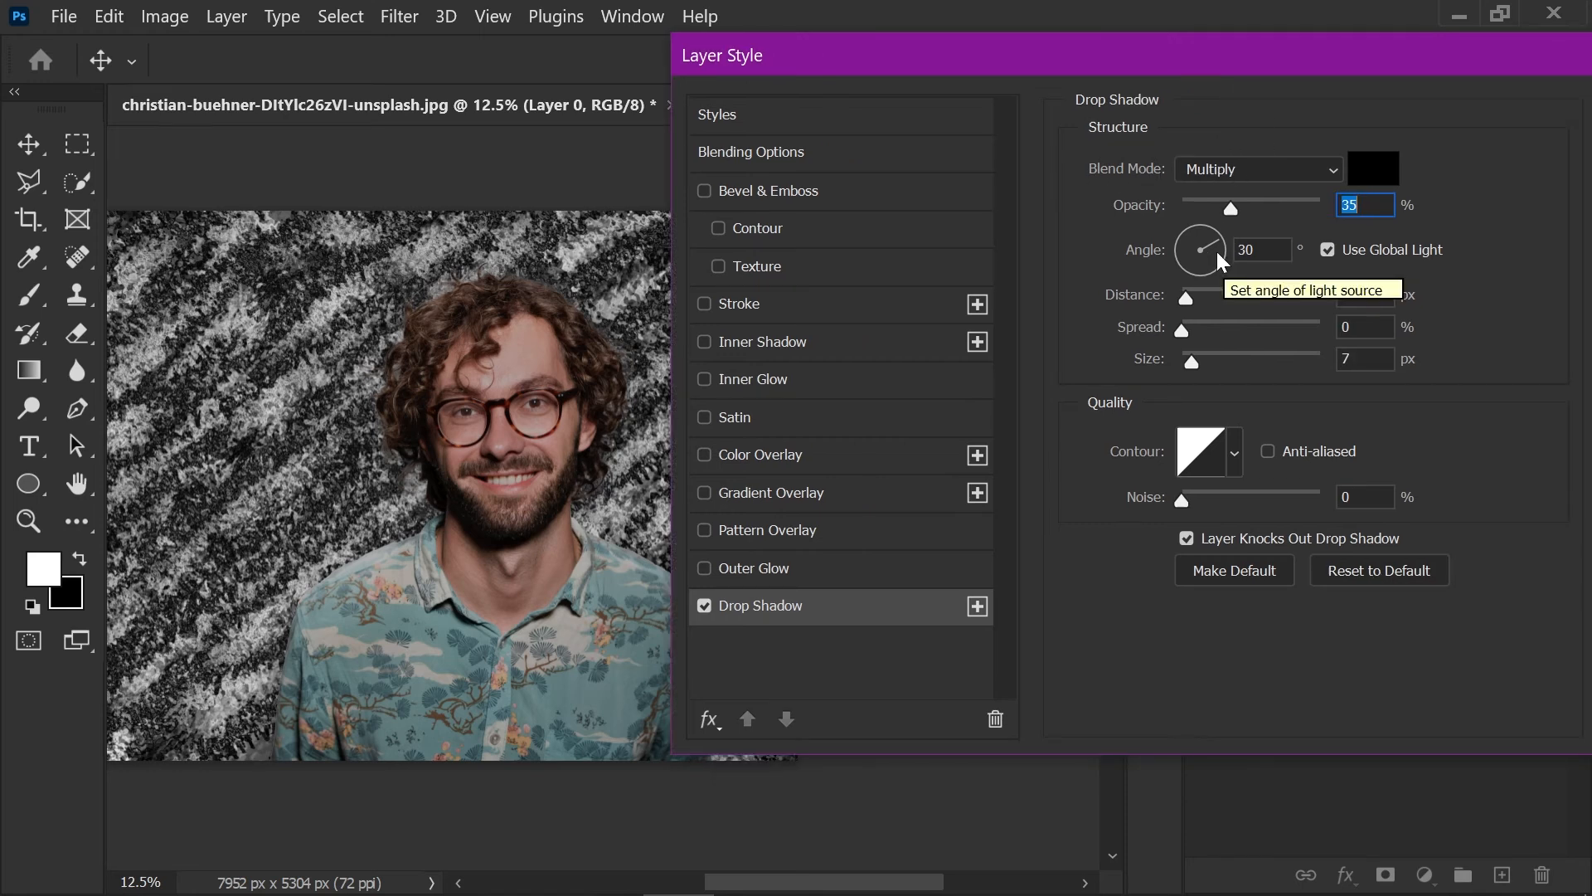
Set the drop shadow's distance to 178 px and opacity to 100%, try other light directions and settle on a 30° angle
drag(1185, 300, 1290, 296)
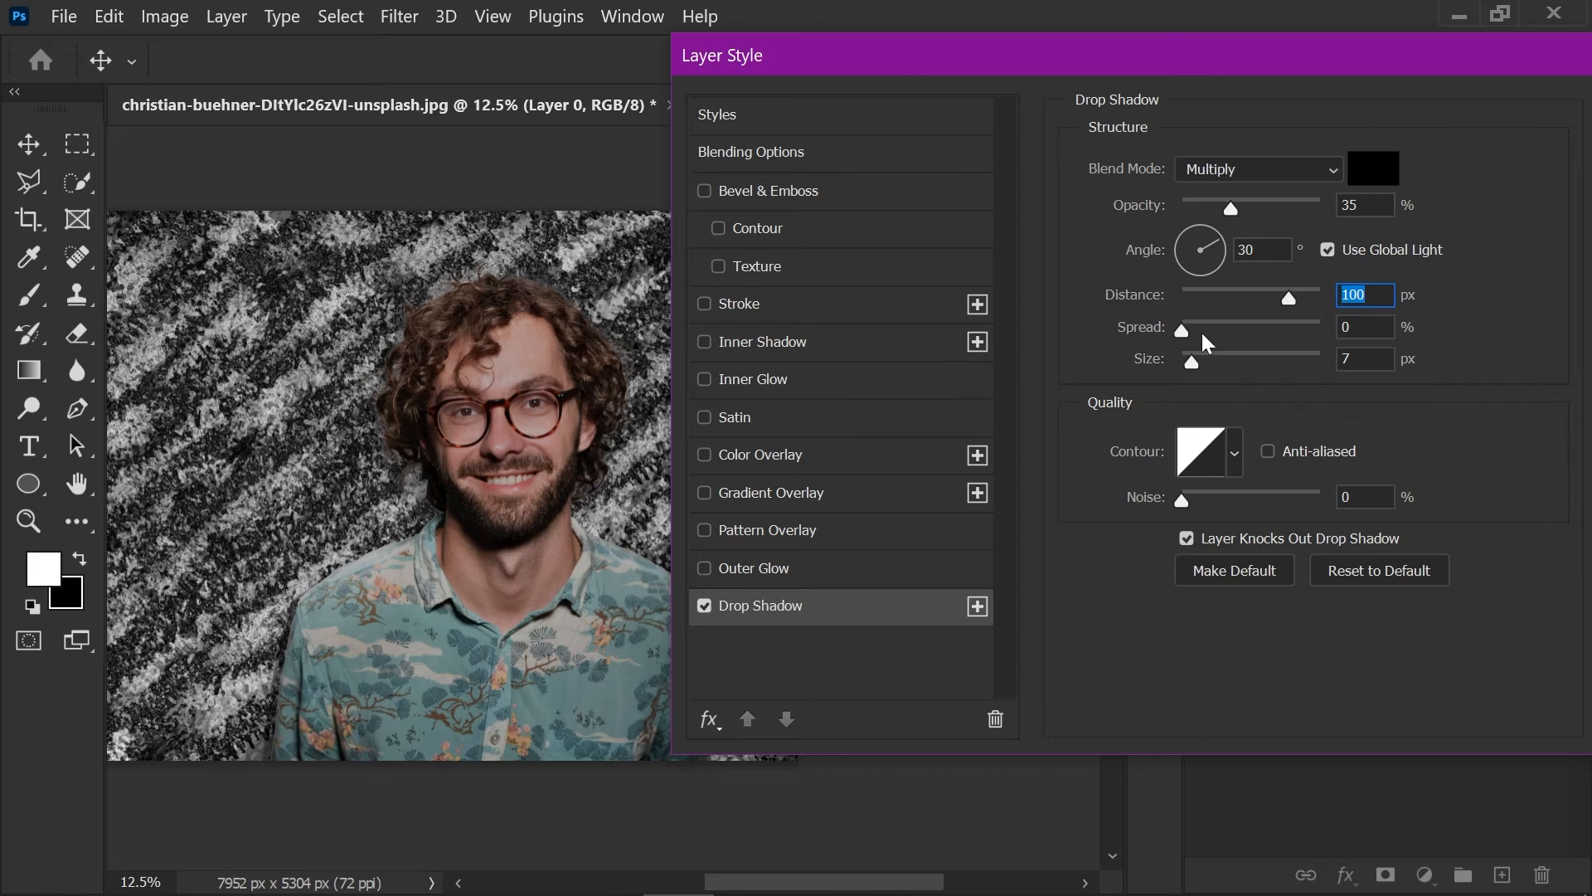
drag(1295, 301, 1296, 297)
drag(1232, 208, 1451, 211)
drag(1296, 300, 1299, 296)
drag(546, 485, 553, 461)
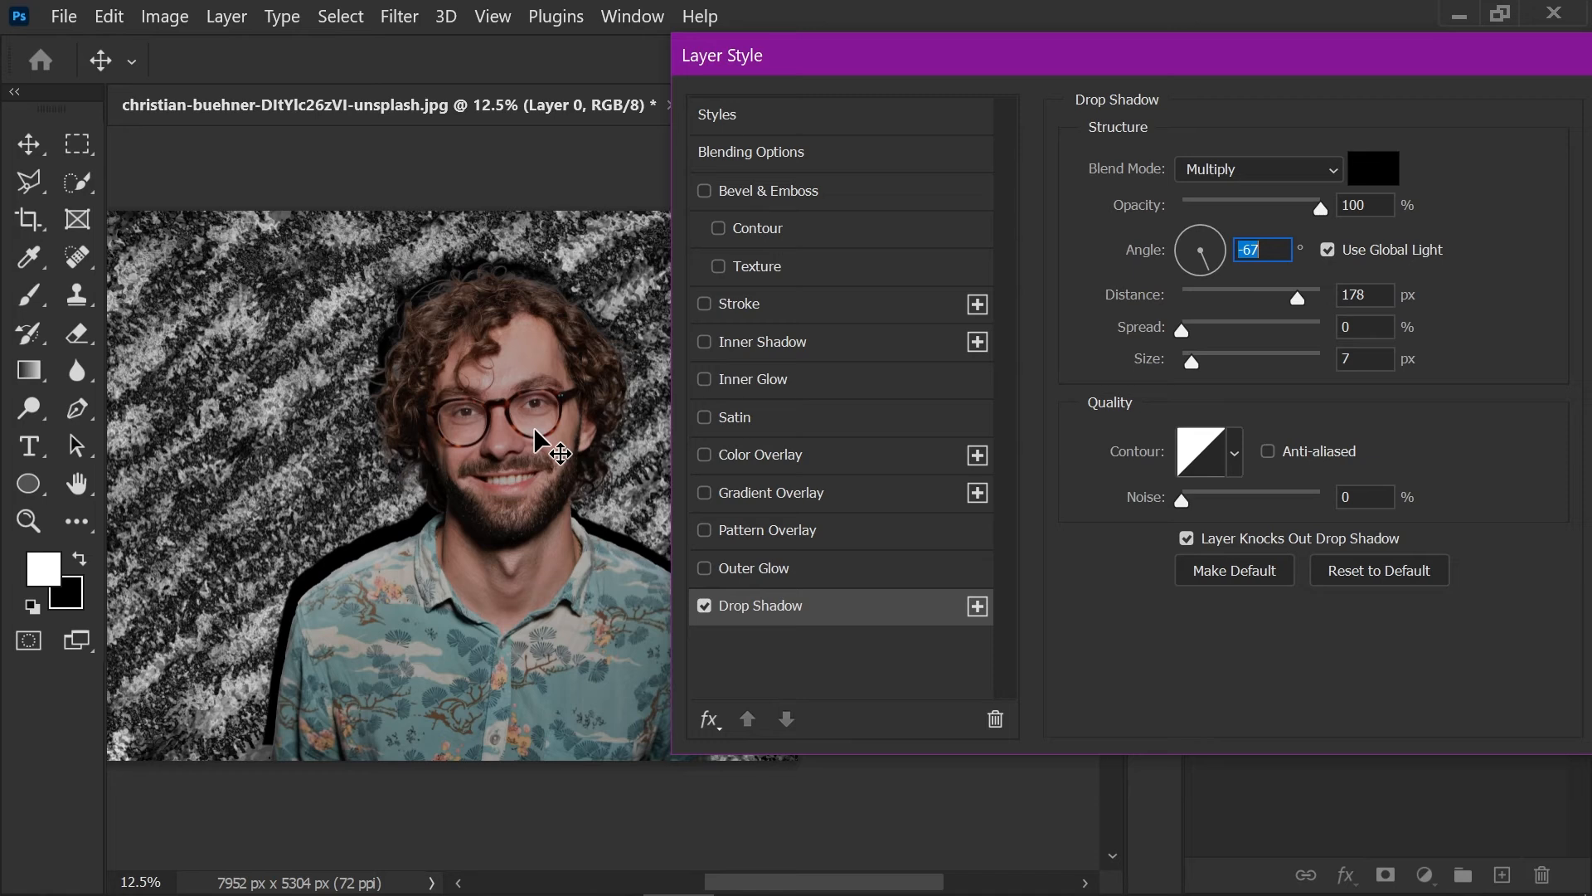
click(1212, 236)
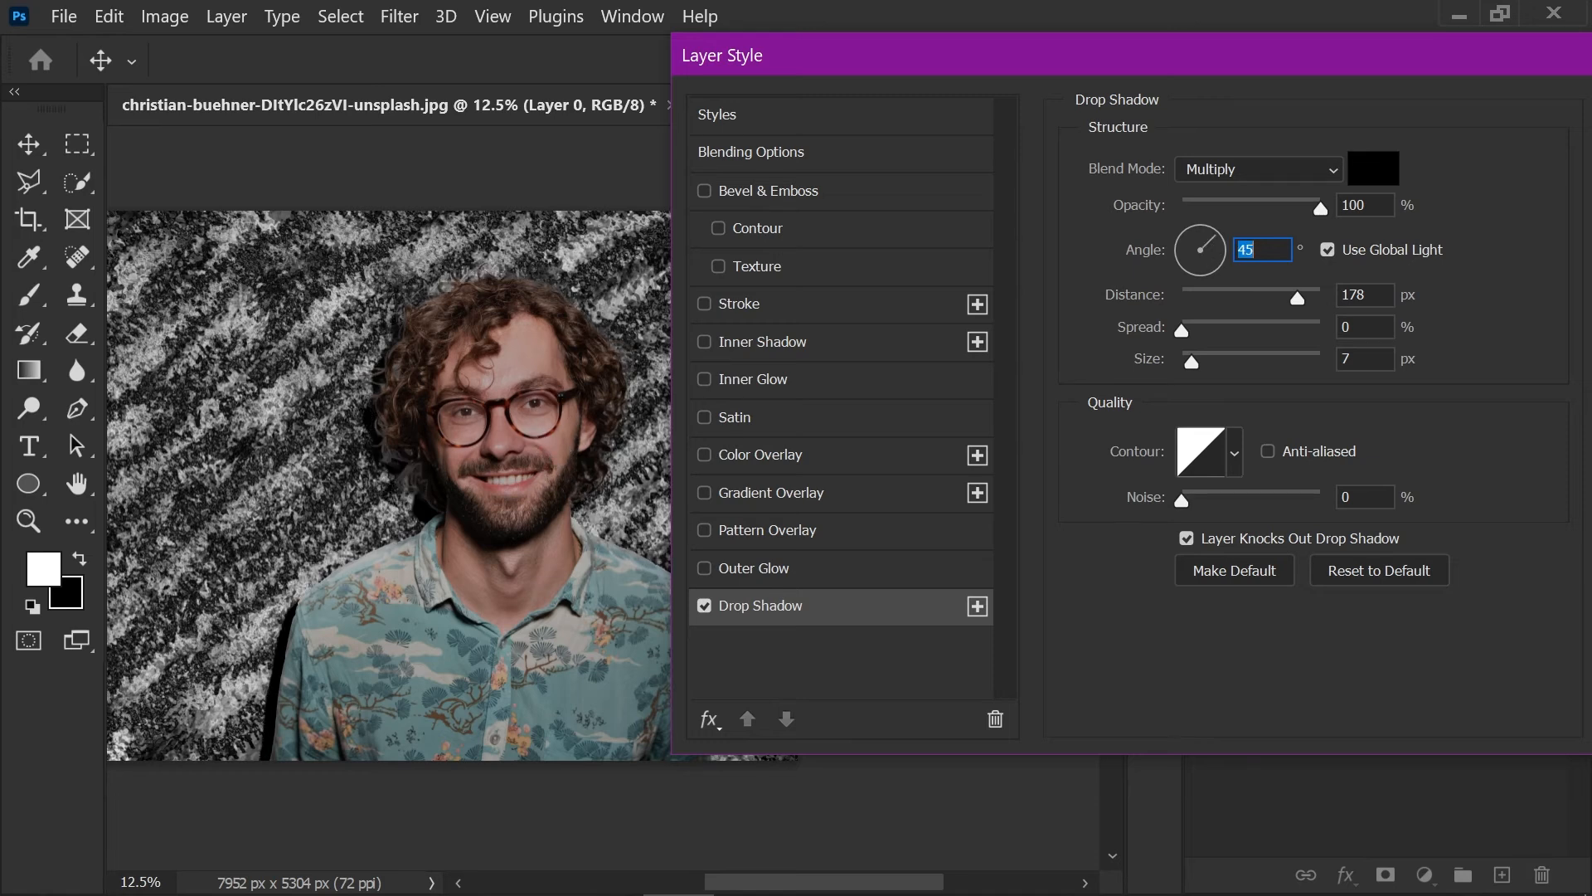
text(30)
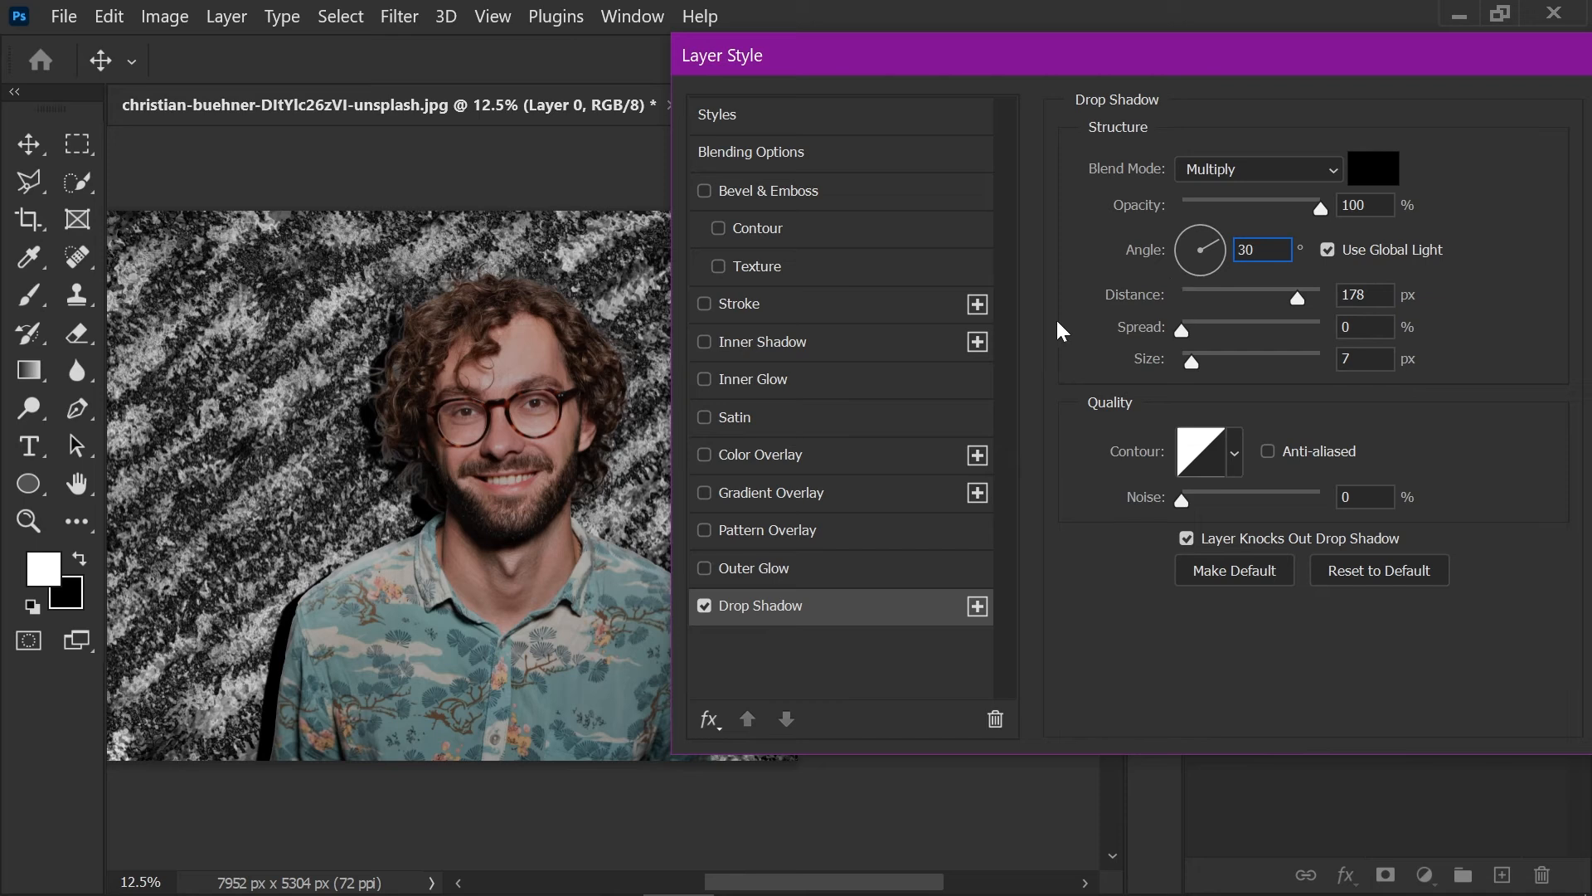
Soften the drop shadow with a size of 199 px, distance of 205 px and opacity of about 67%, and apply it
drag(1320, 207, 1367, 203)
drag(1197, 359, 1272, 356)
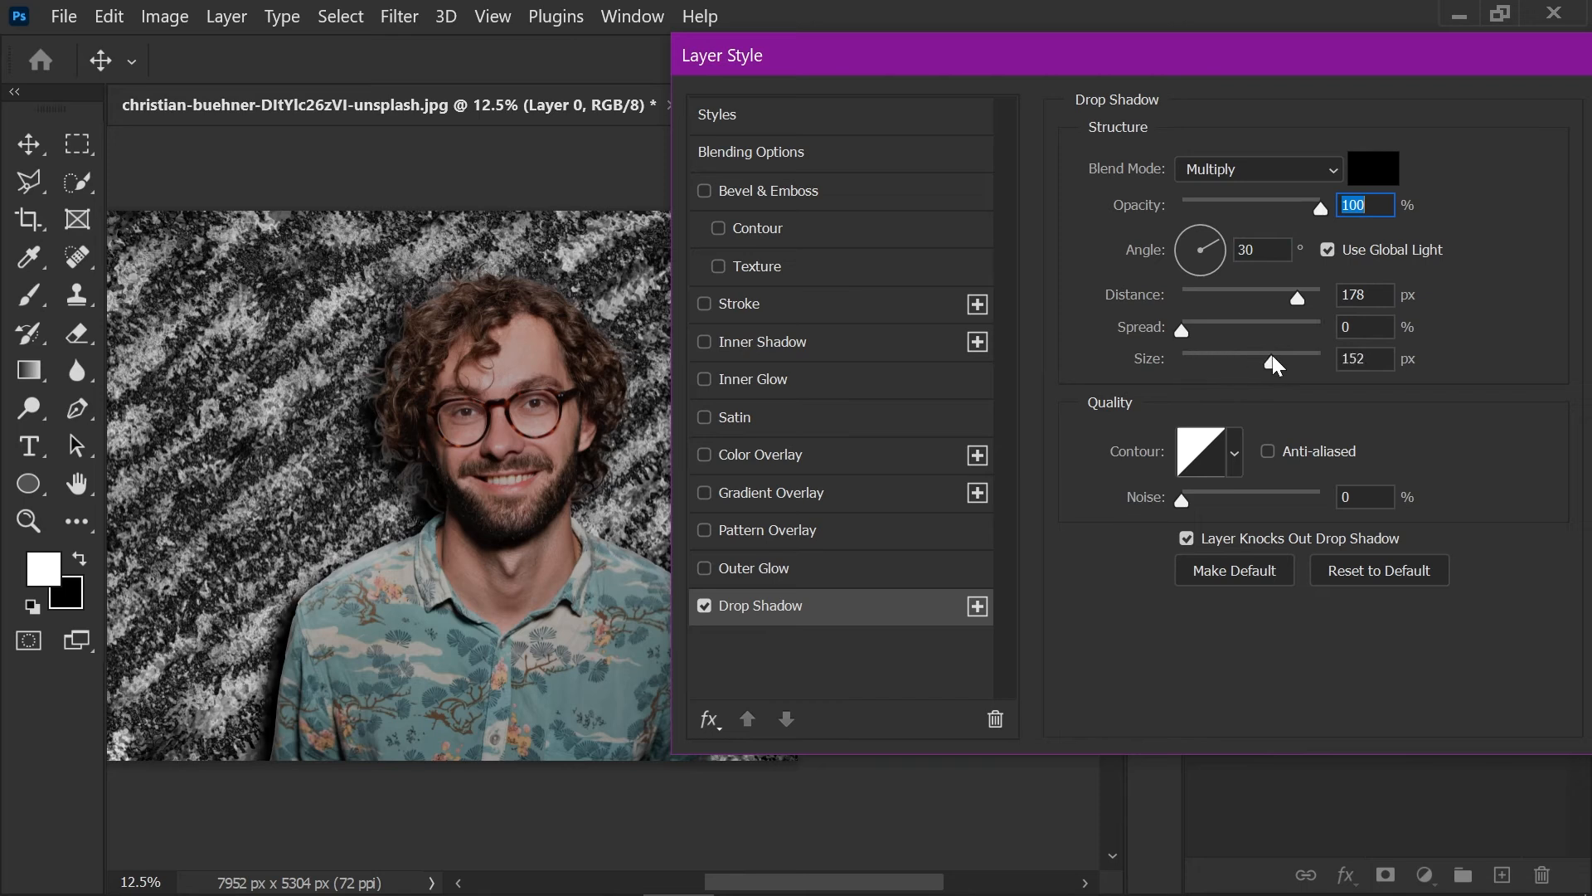
drag(1273, 357, 1296, 360)
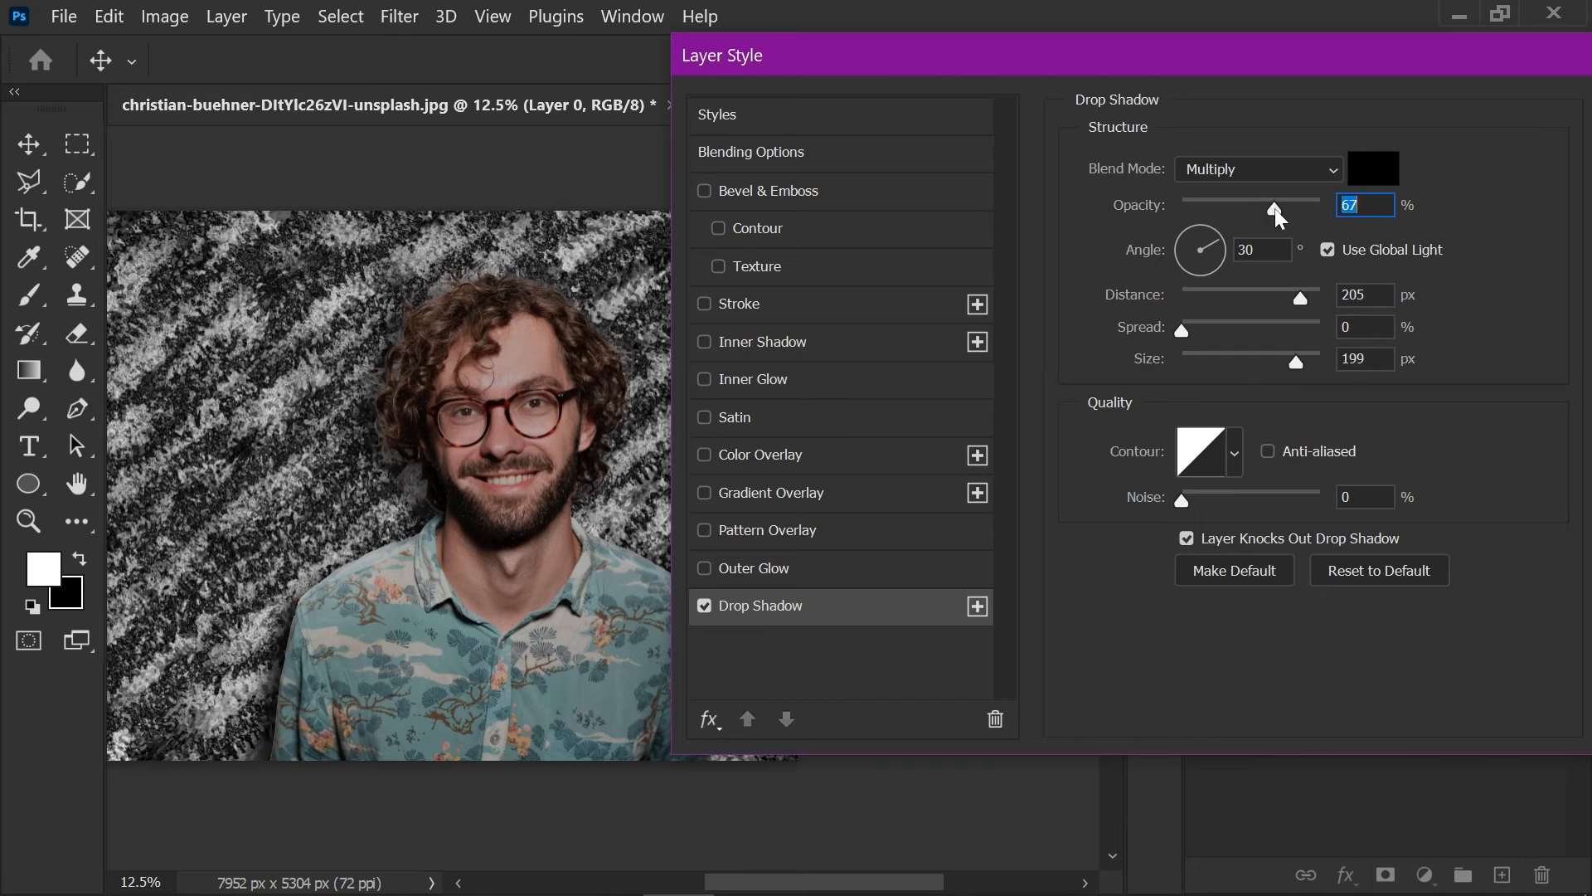
drag(1275, 207, 1271, 209)
drag(1248, 70, 998, 68)
click(1426, 112)
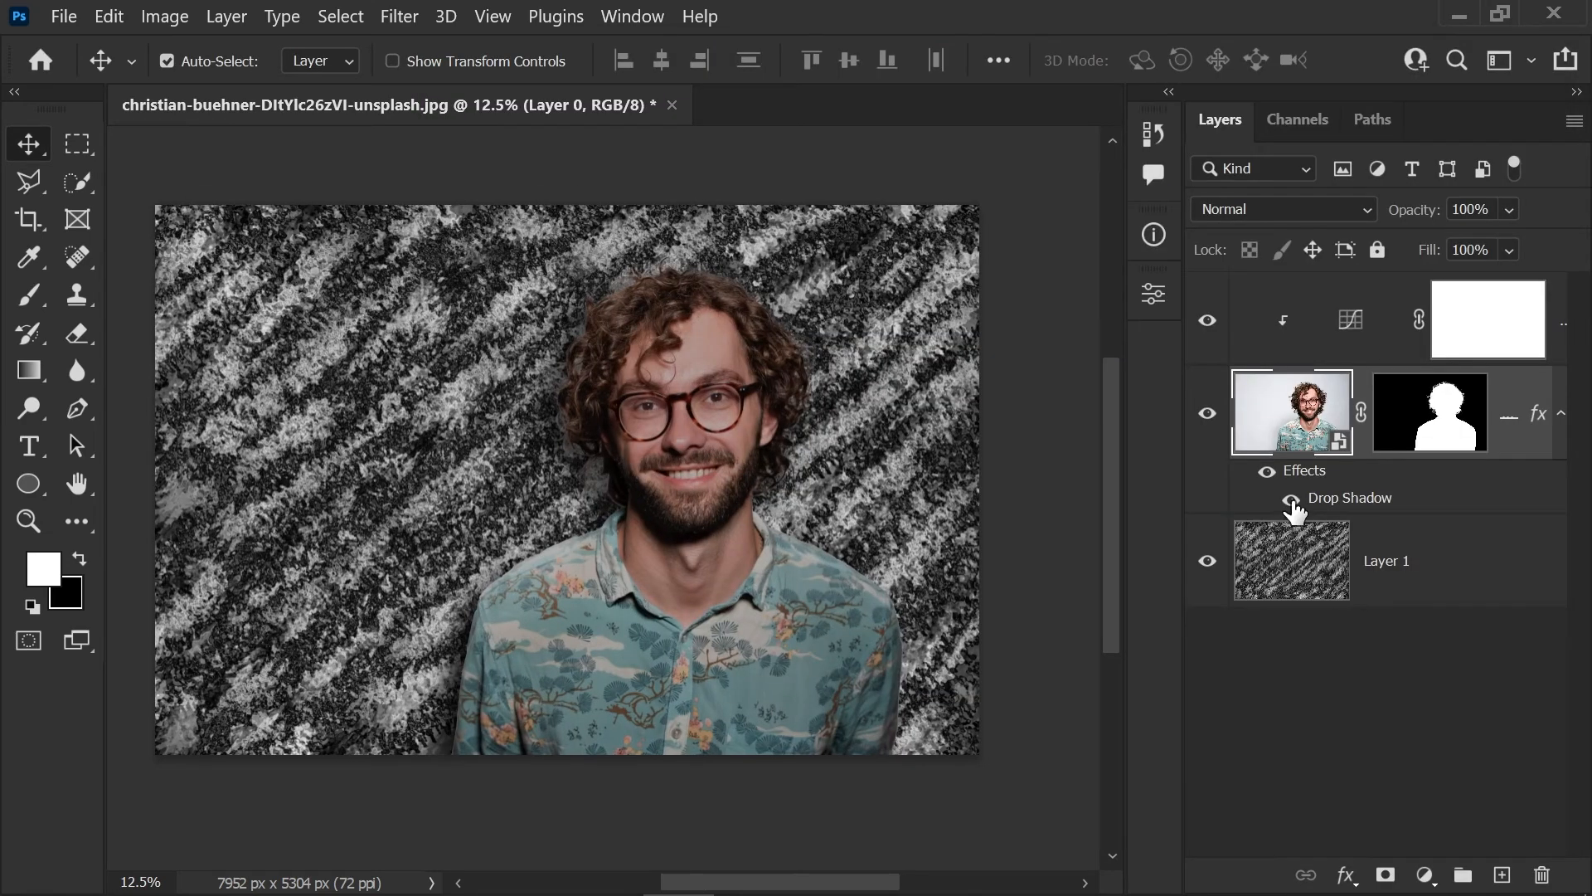
click(1291, 500)
click(1292, 500)
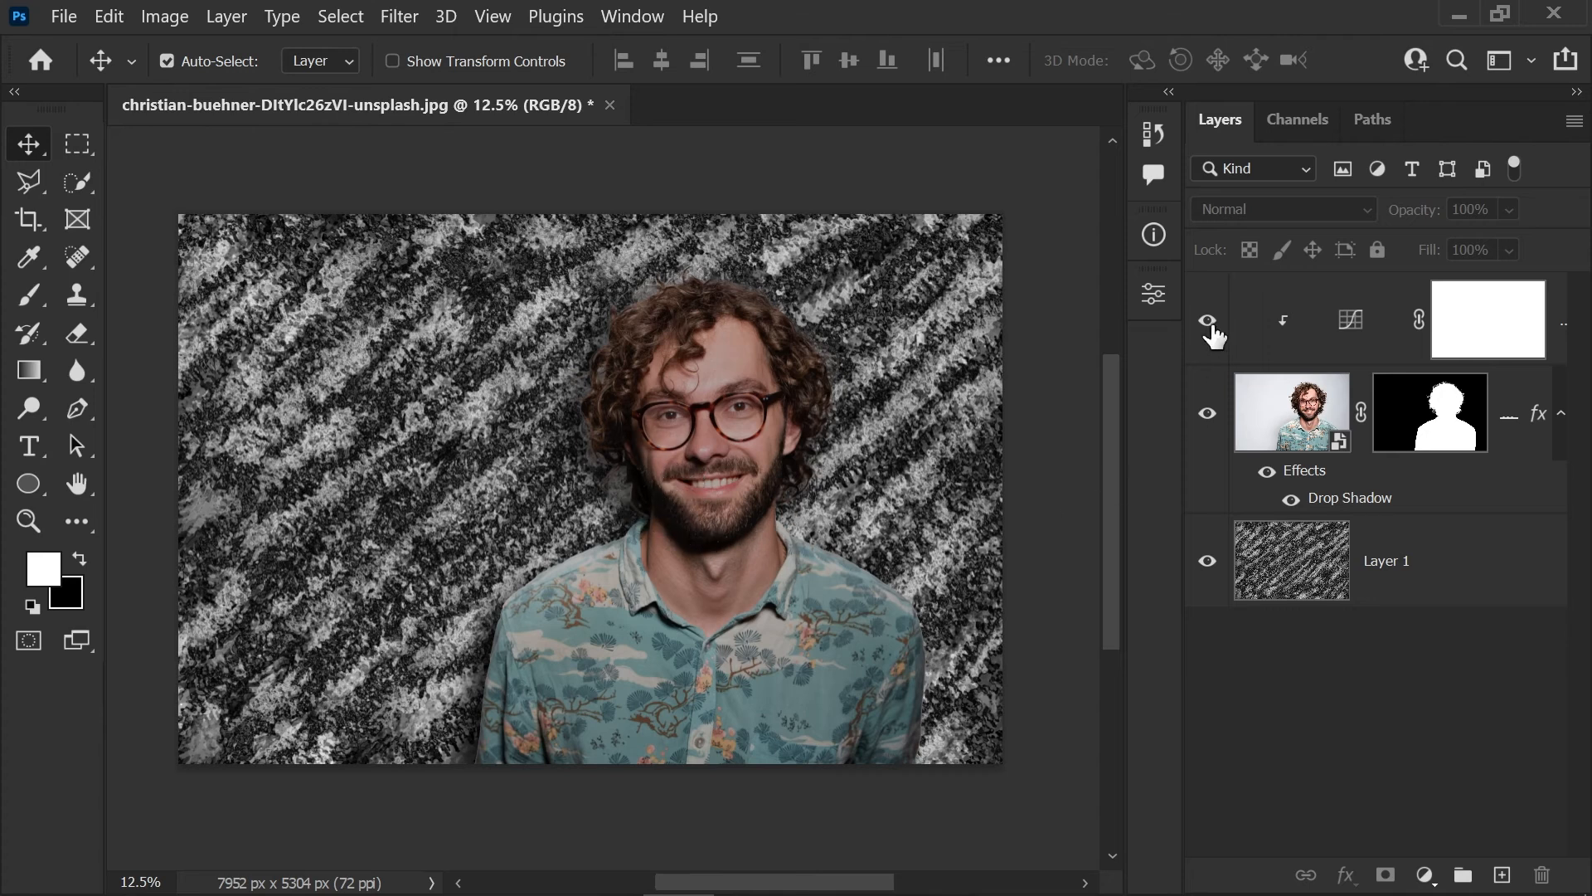
Add a Curves adjustment above all layers, darkening the shadows, raising the black end point and lowering the white end point for a matte look
click(1424, 878)
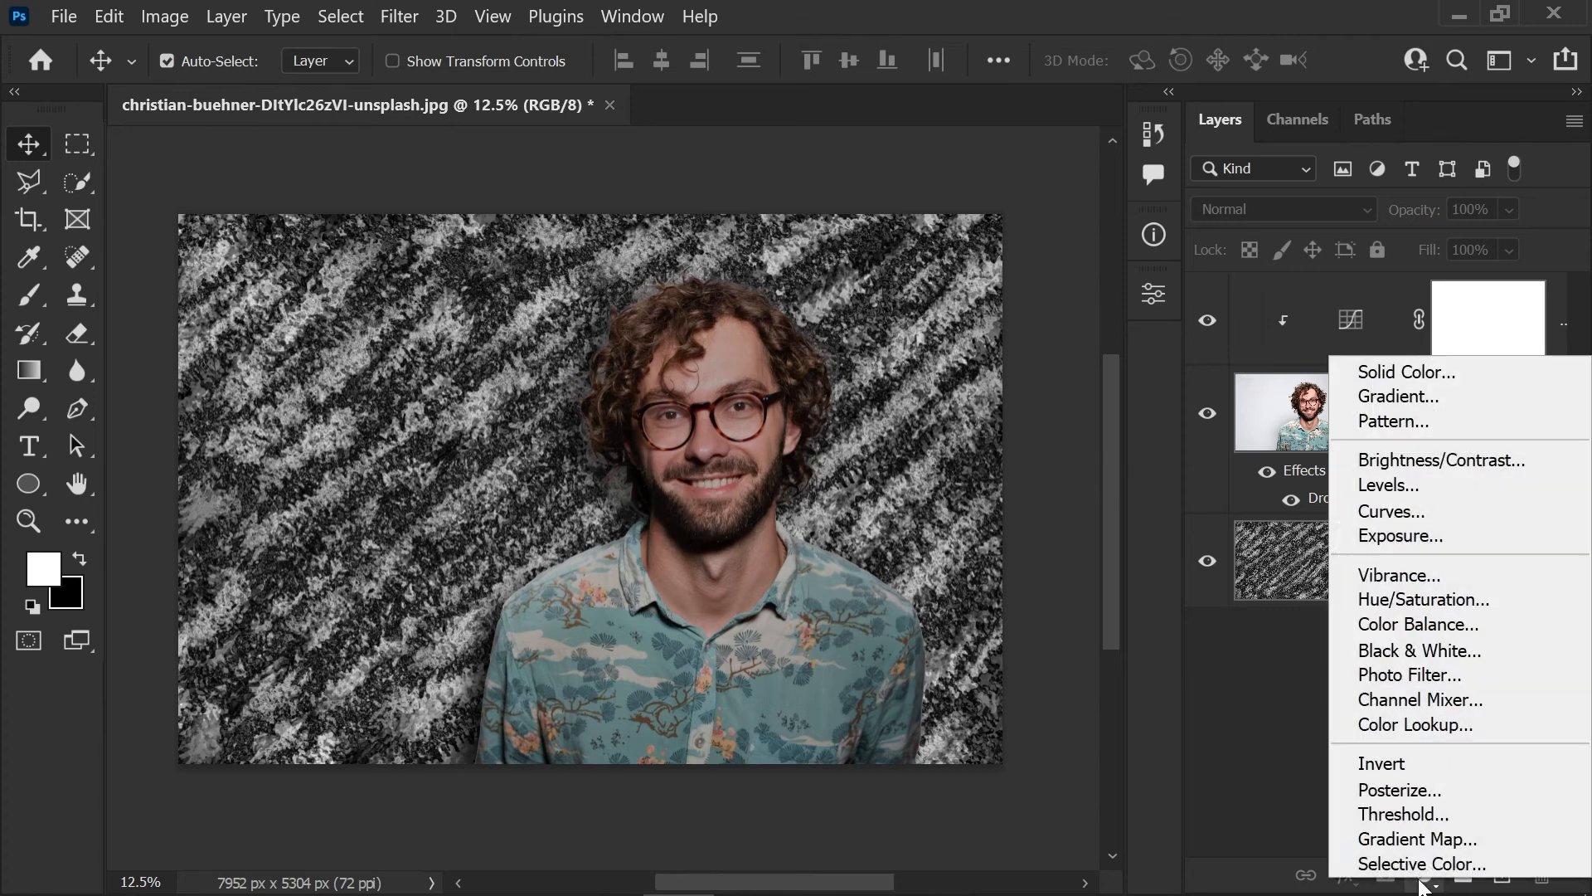
click(1365, 510)
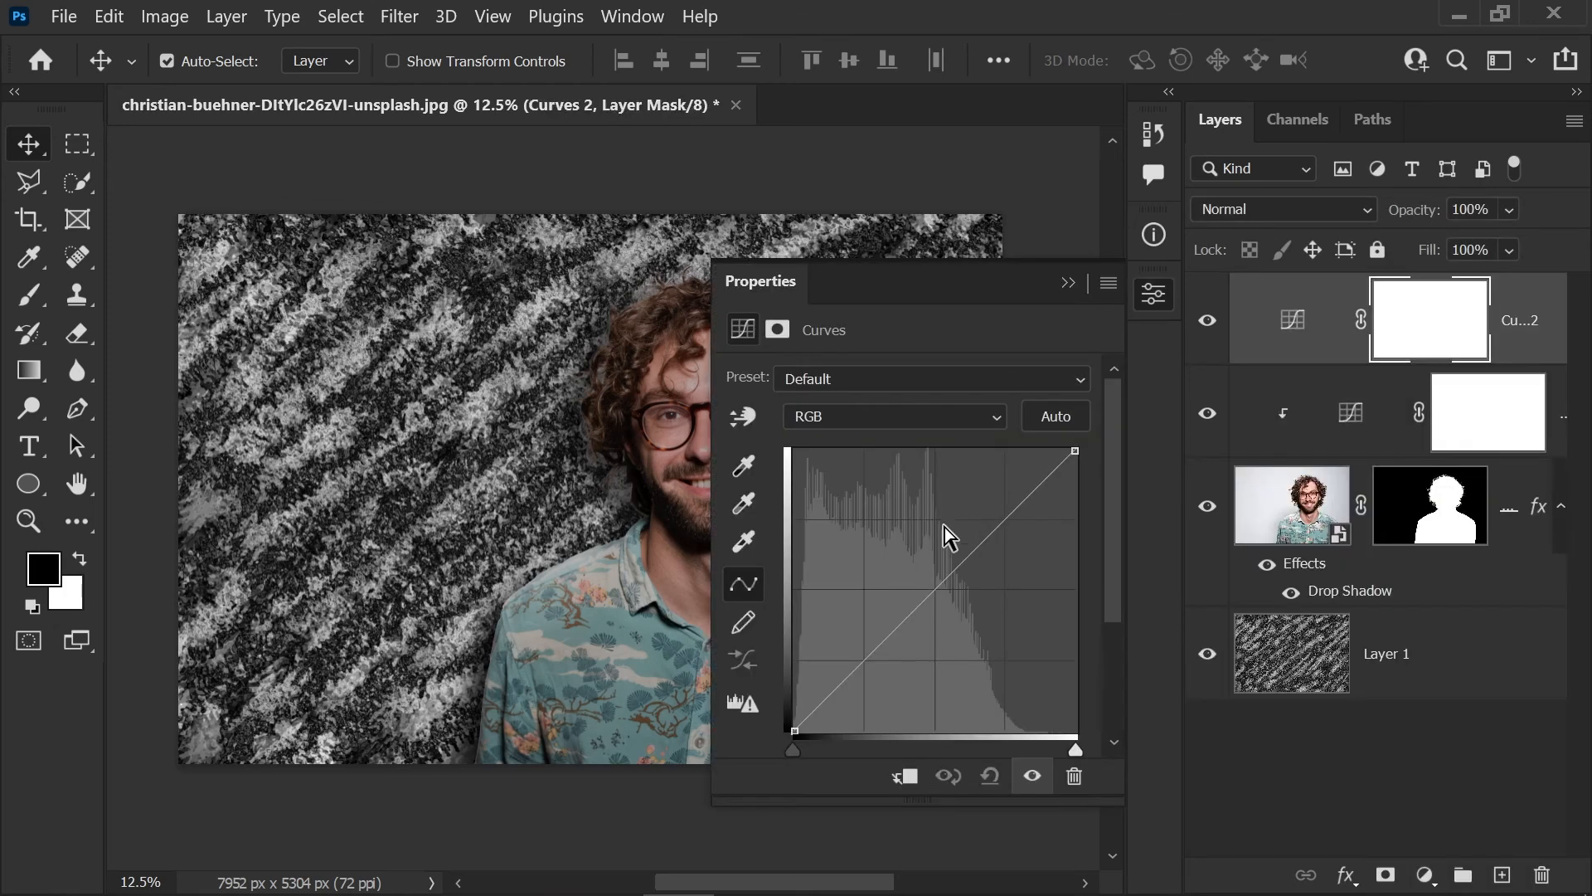
drag(618, 498, 323, 501)
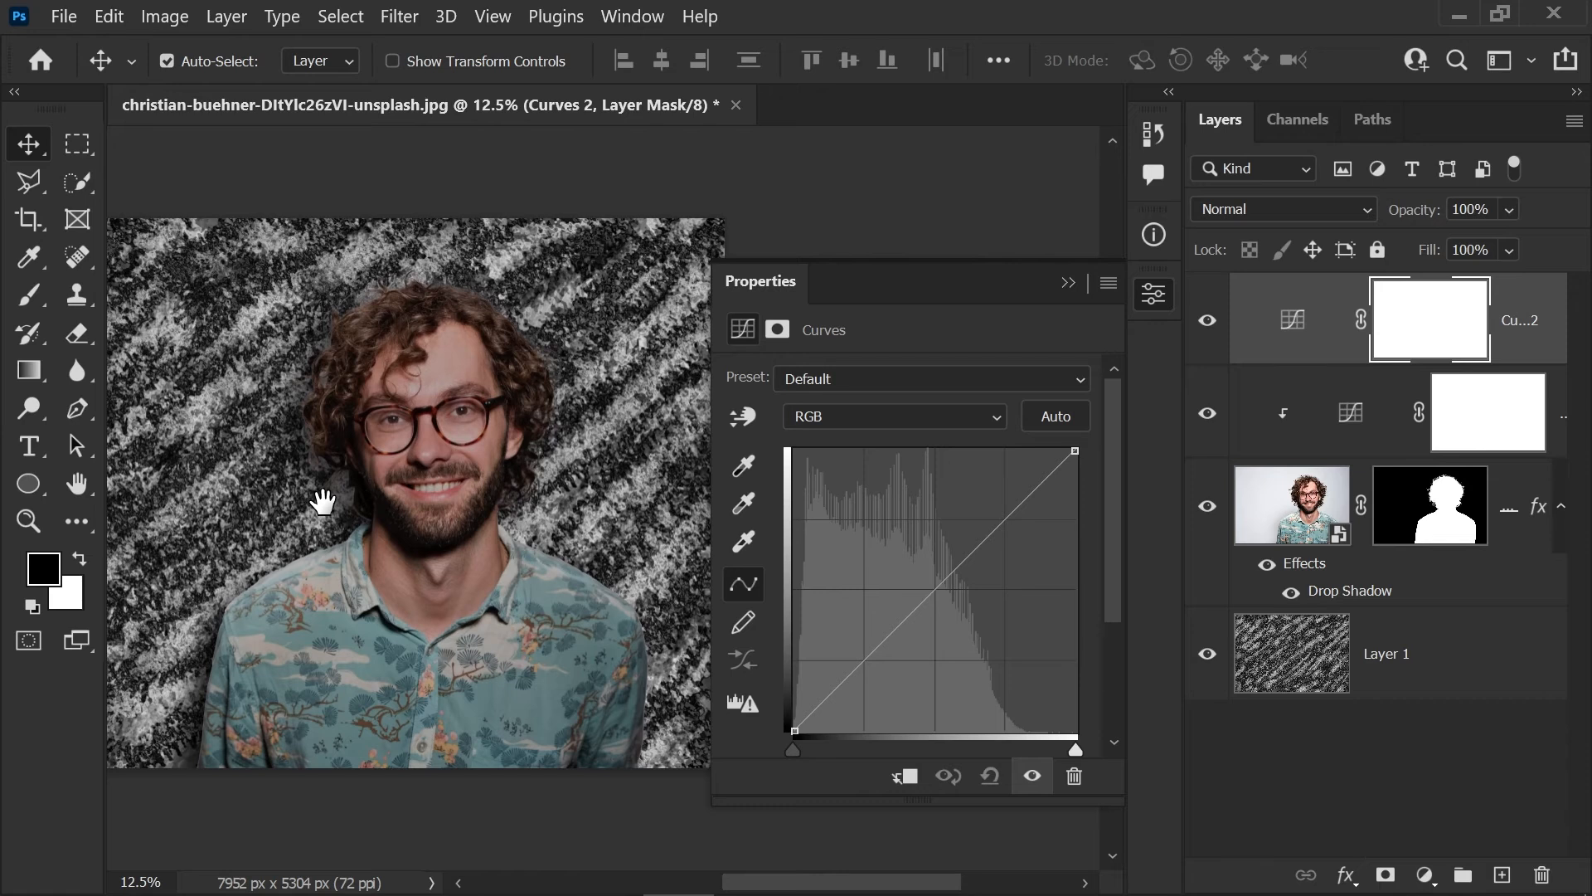
click(870, 663)
drag(870, 662, 873, 671)
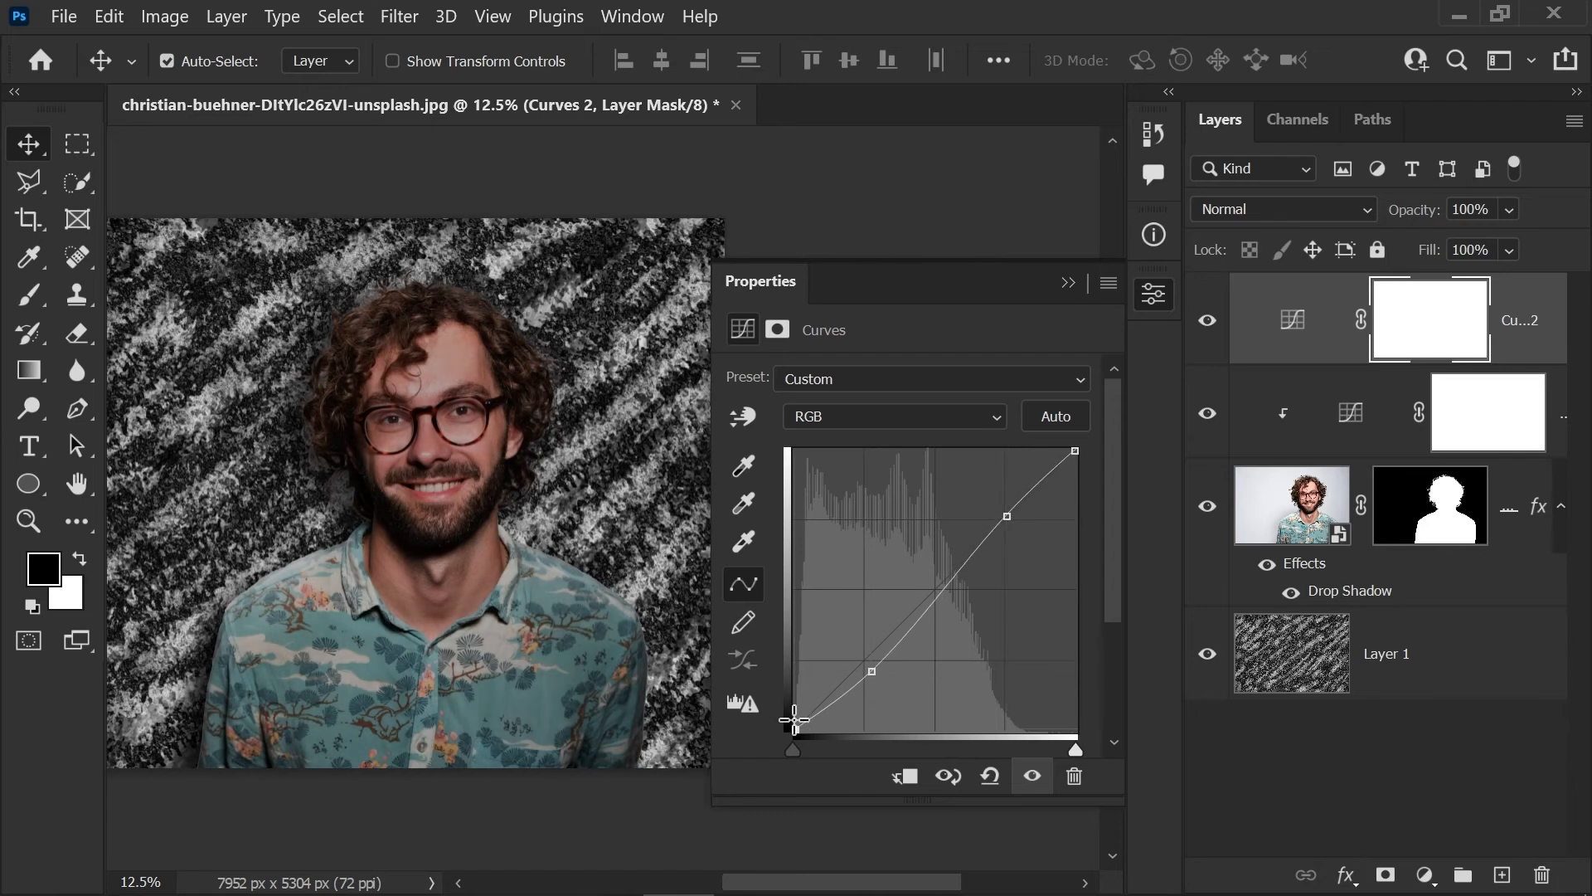
drag(794, 731, 795, 701)
drag(1076, 450, 1075, 476)
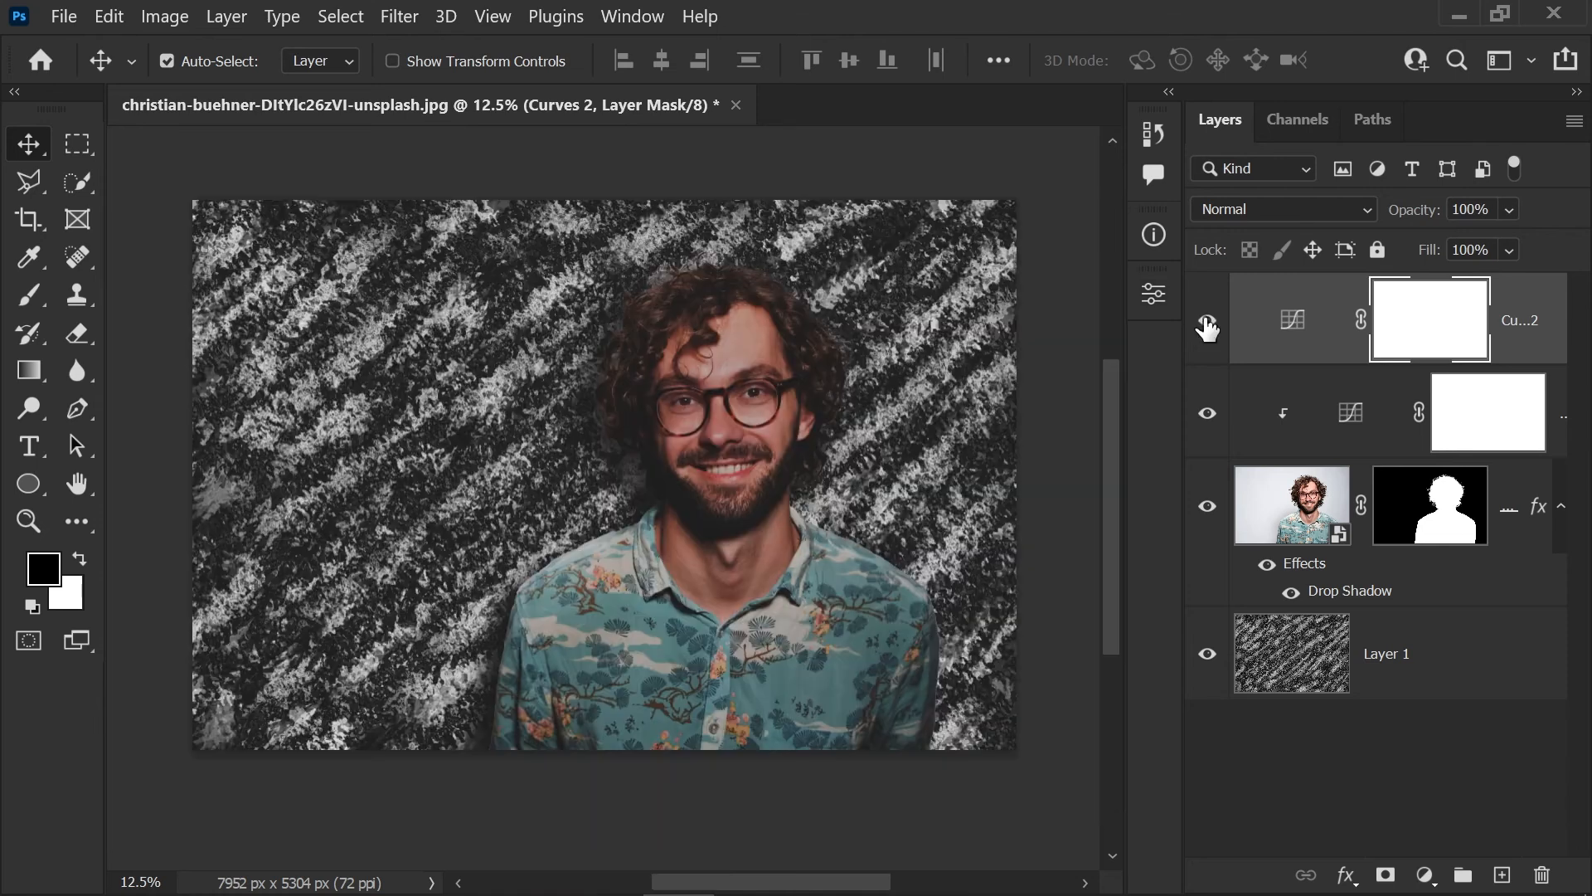
click(1207, 325)
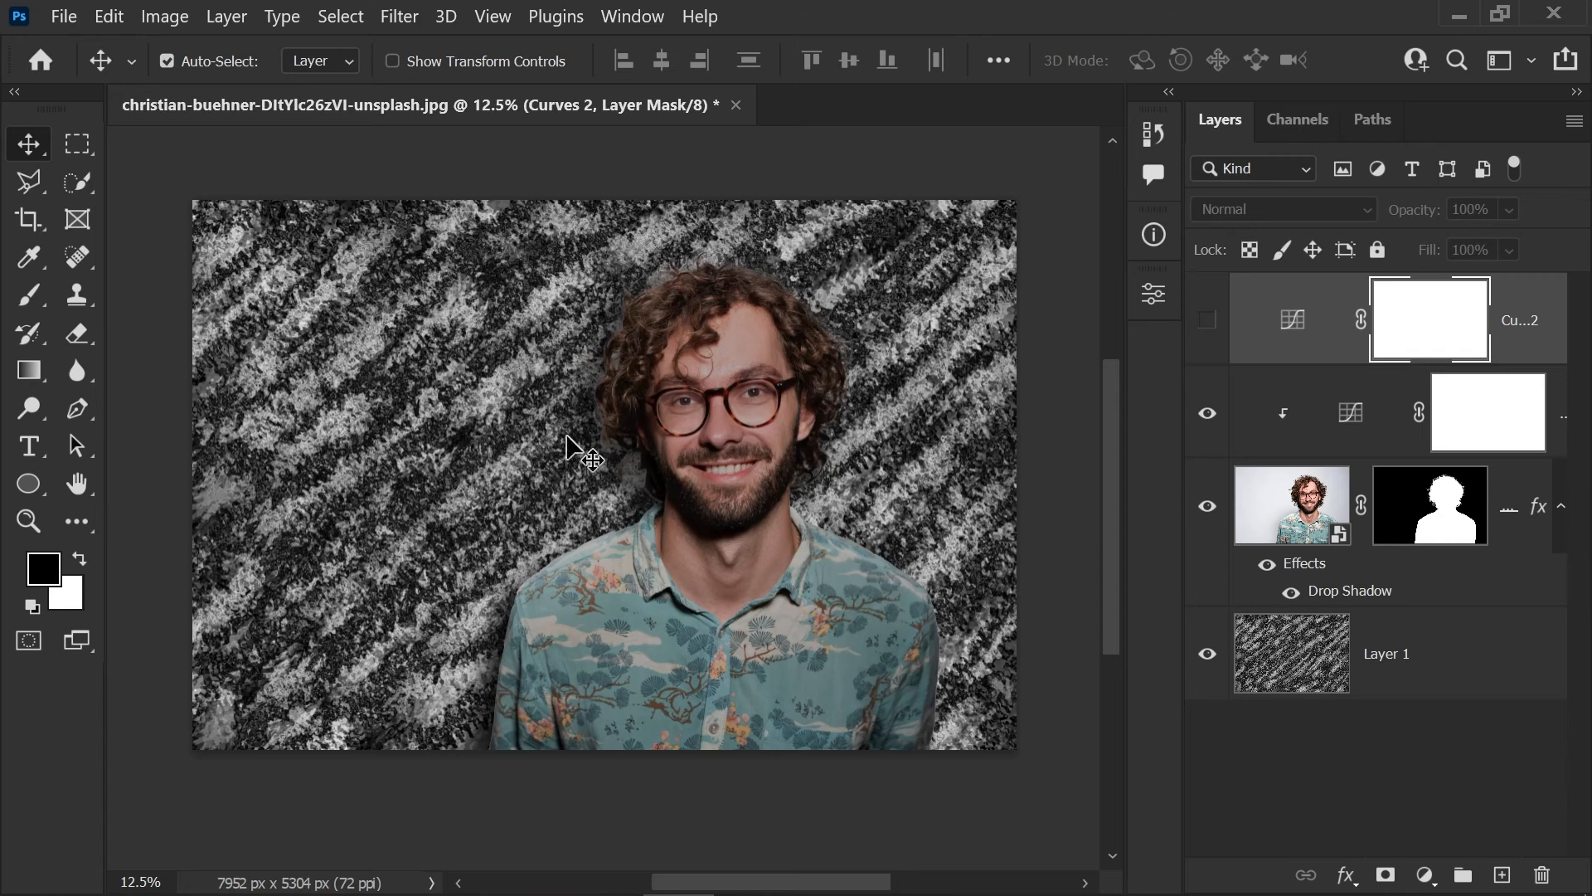
click(1209, 328)
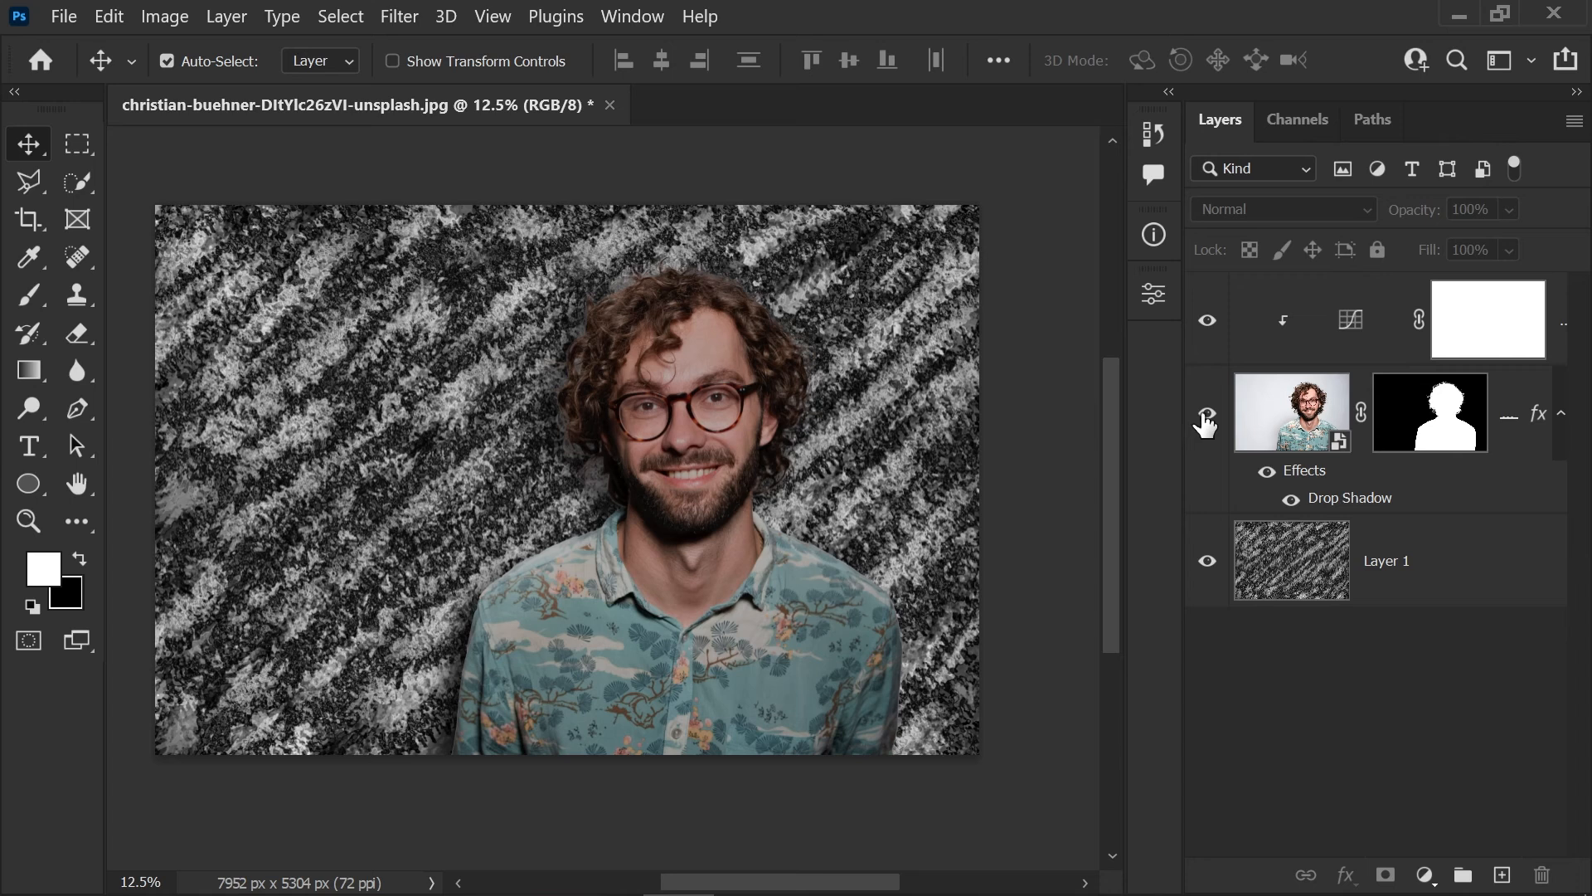
Hide the portrait layer and load the painted texture layer's pixels as a selection
click(1207, 415)
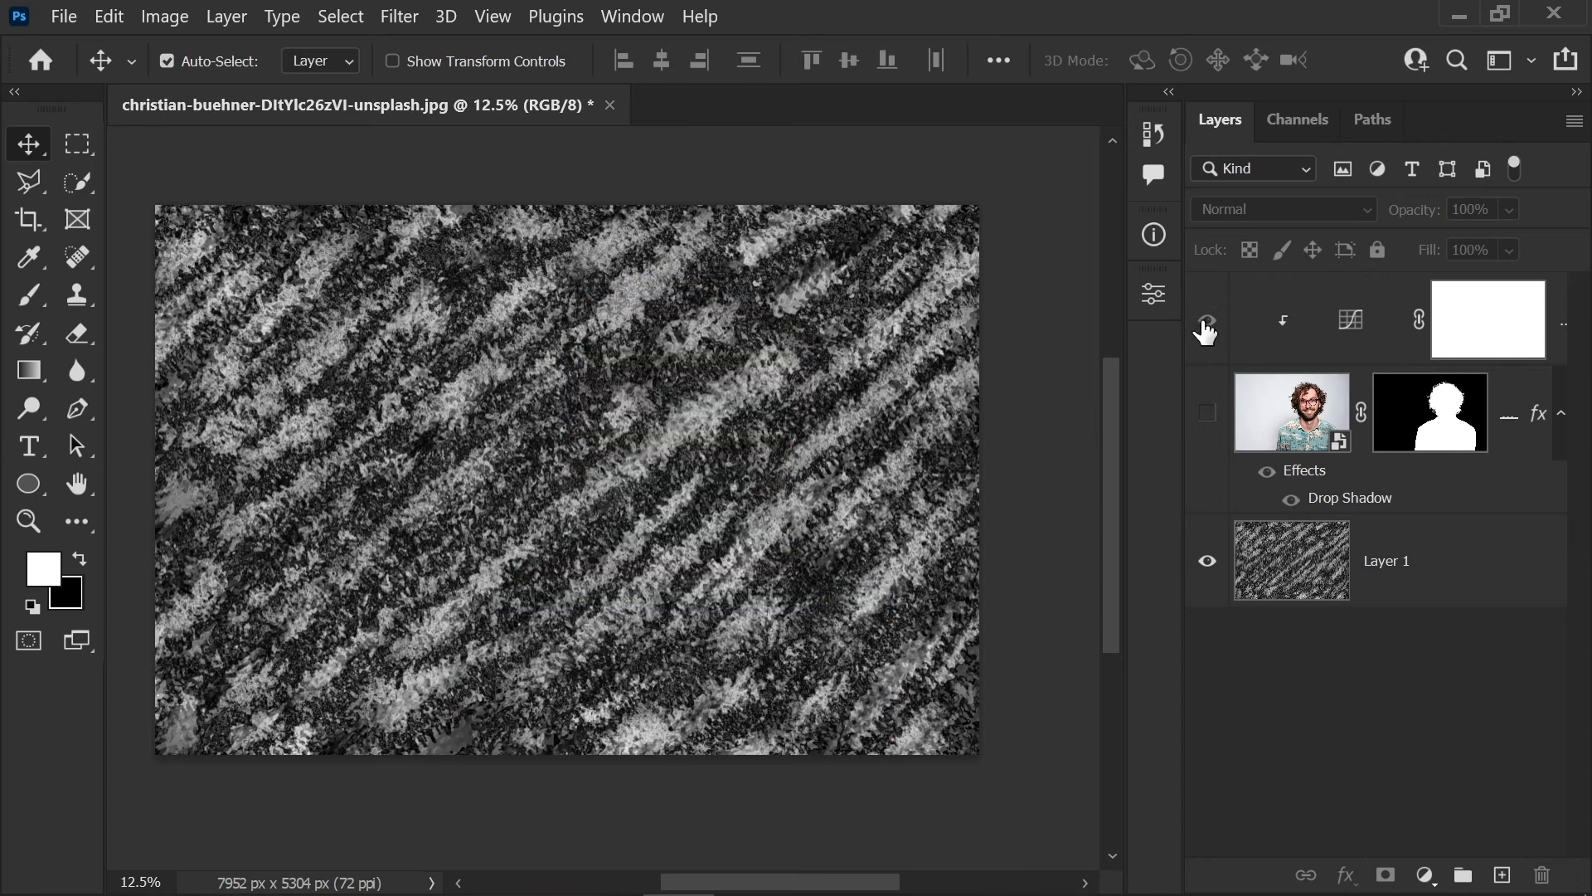
click(1497, 571)
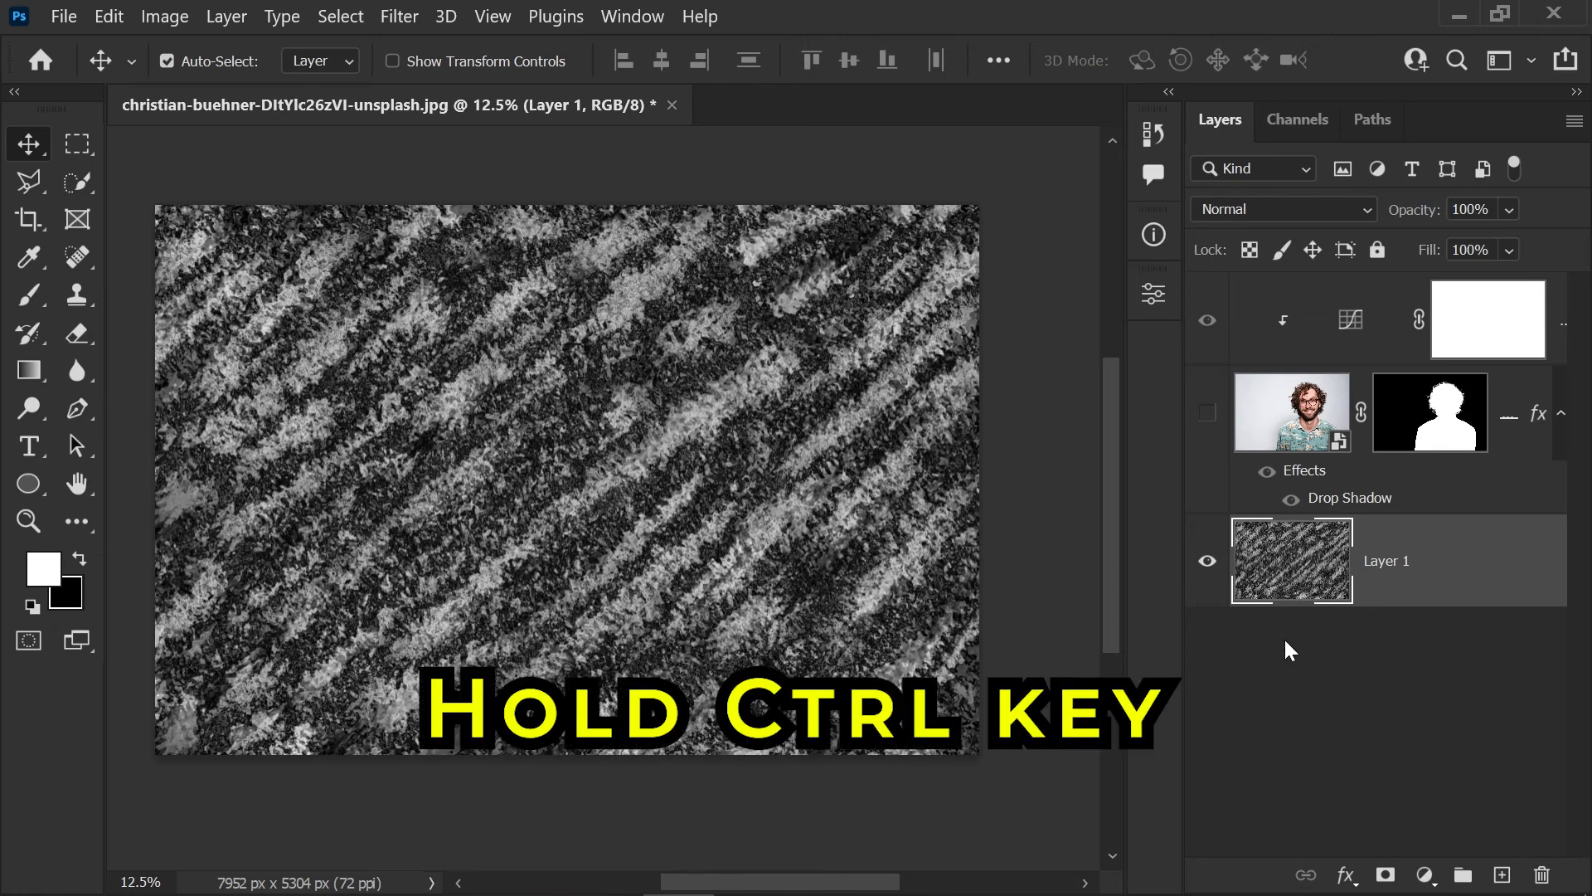
ctrl+click(1287, 572)
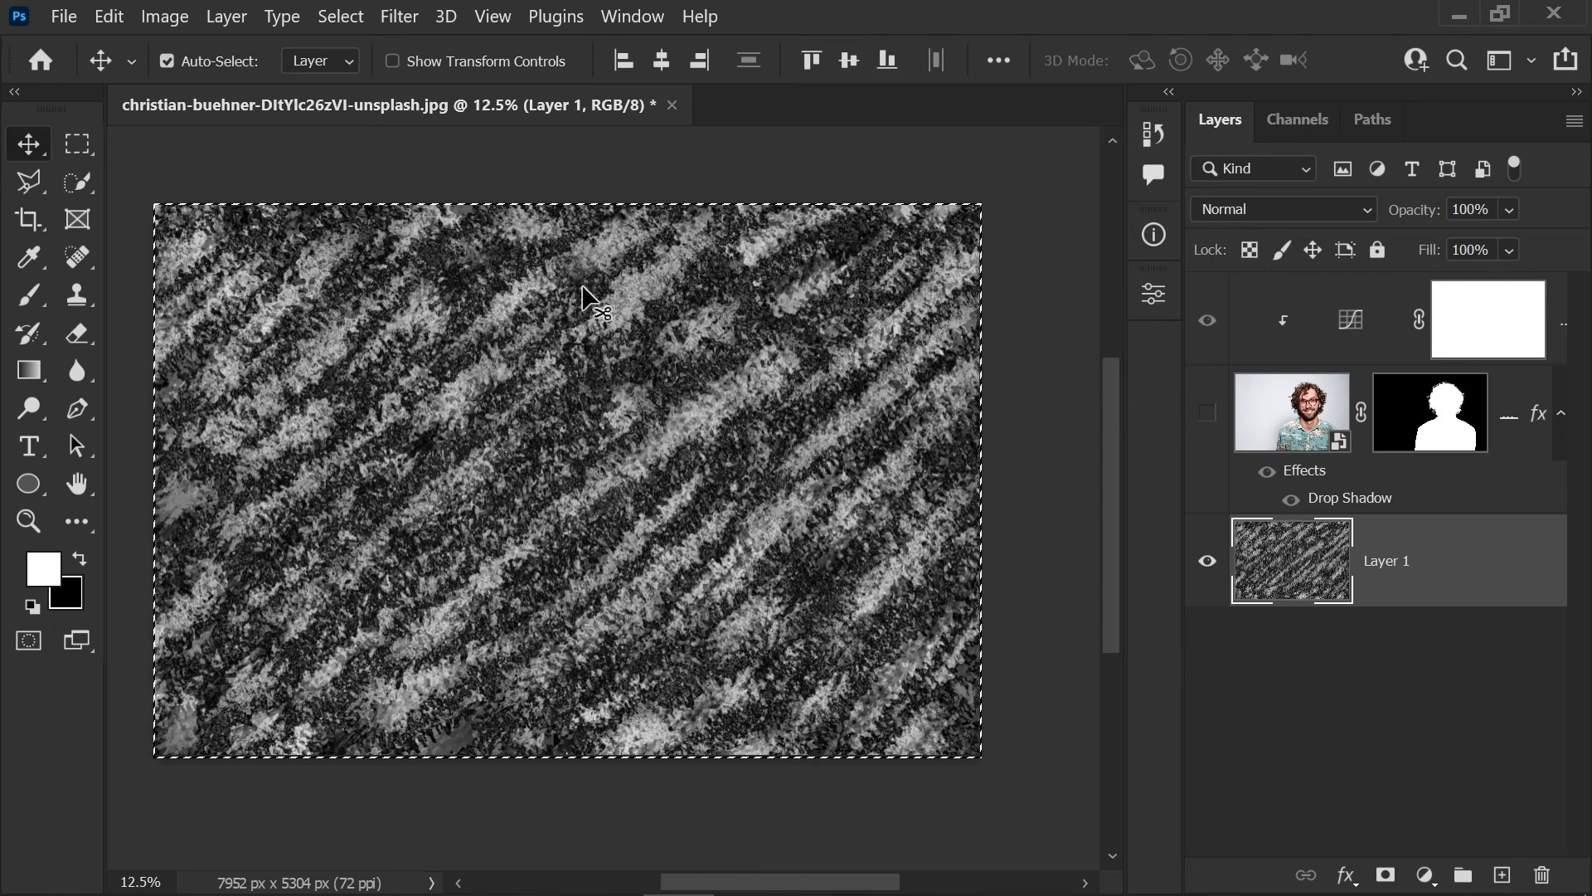
Define the selected texture as a pattern named Pattern1 and clear the selection
click(109, 17)
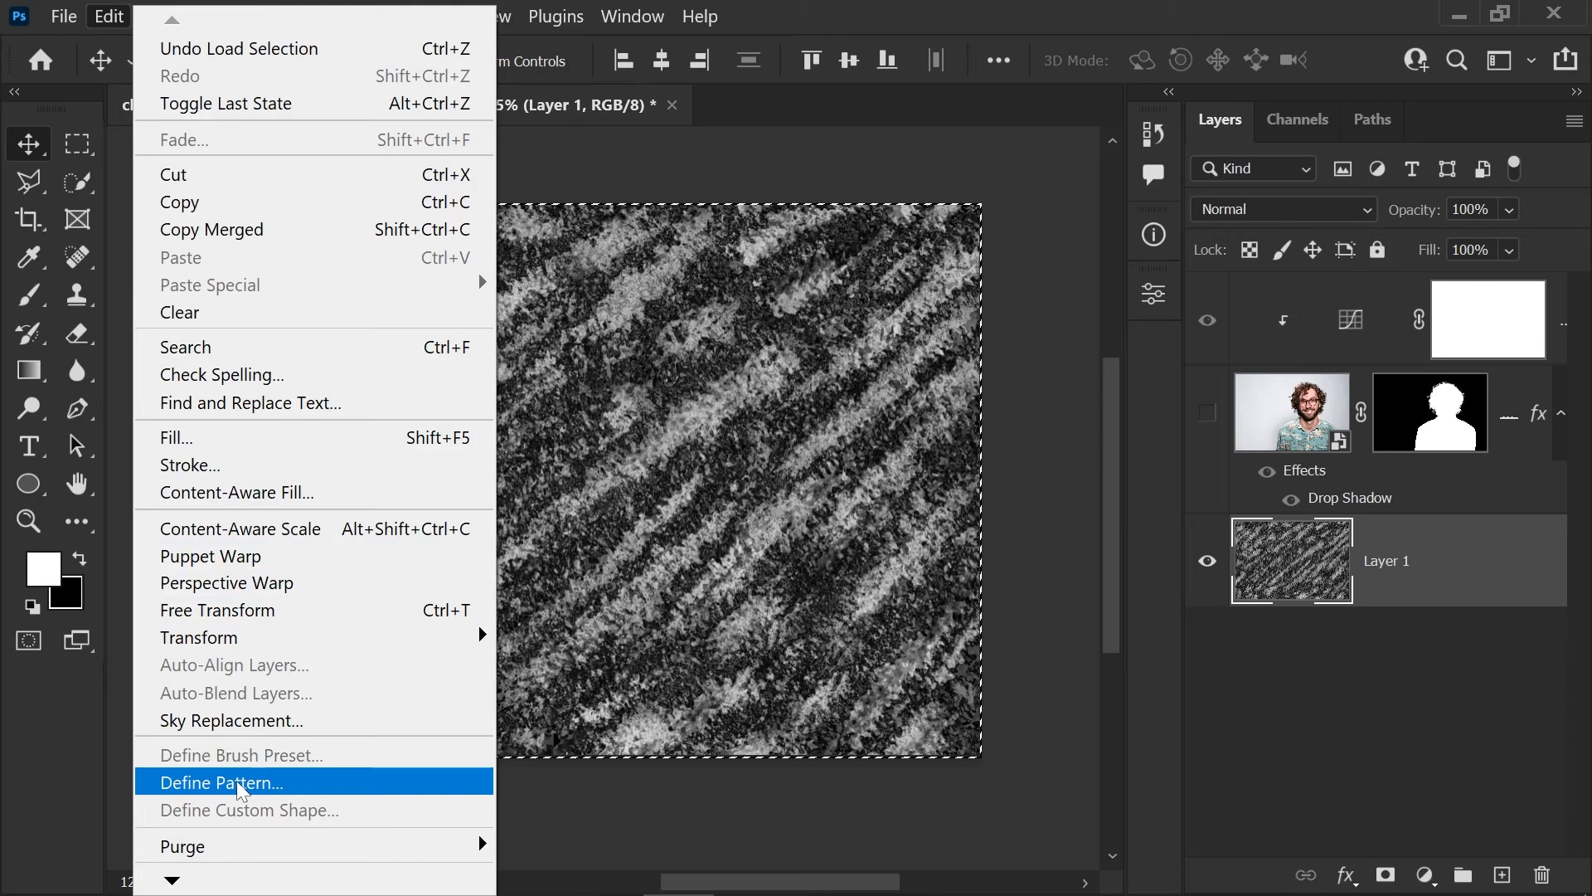
click(212, 785)
drag(631, 208, 792, 179)
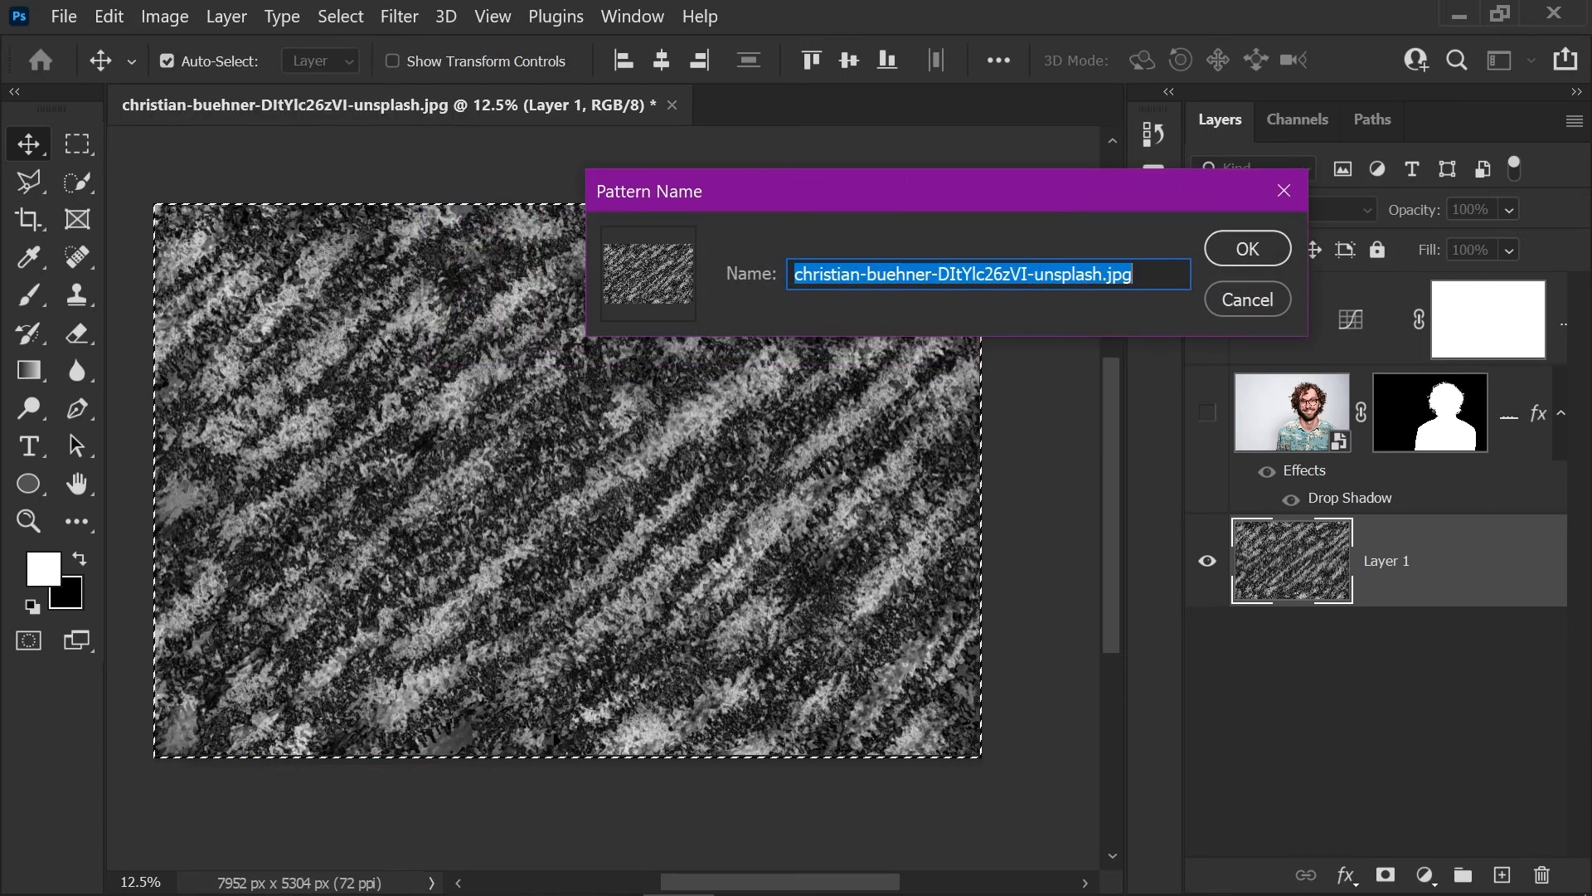
text(Pa)
text(ttern1)
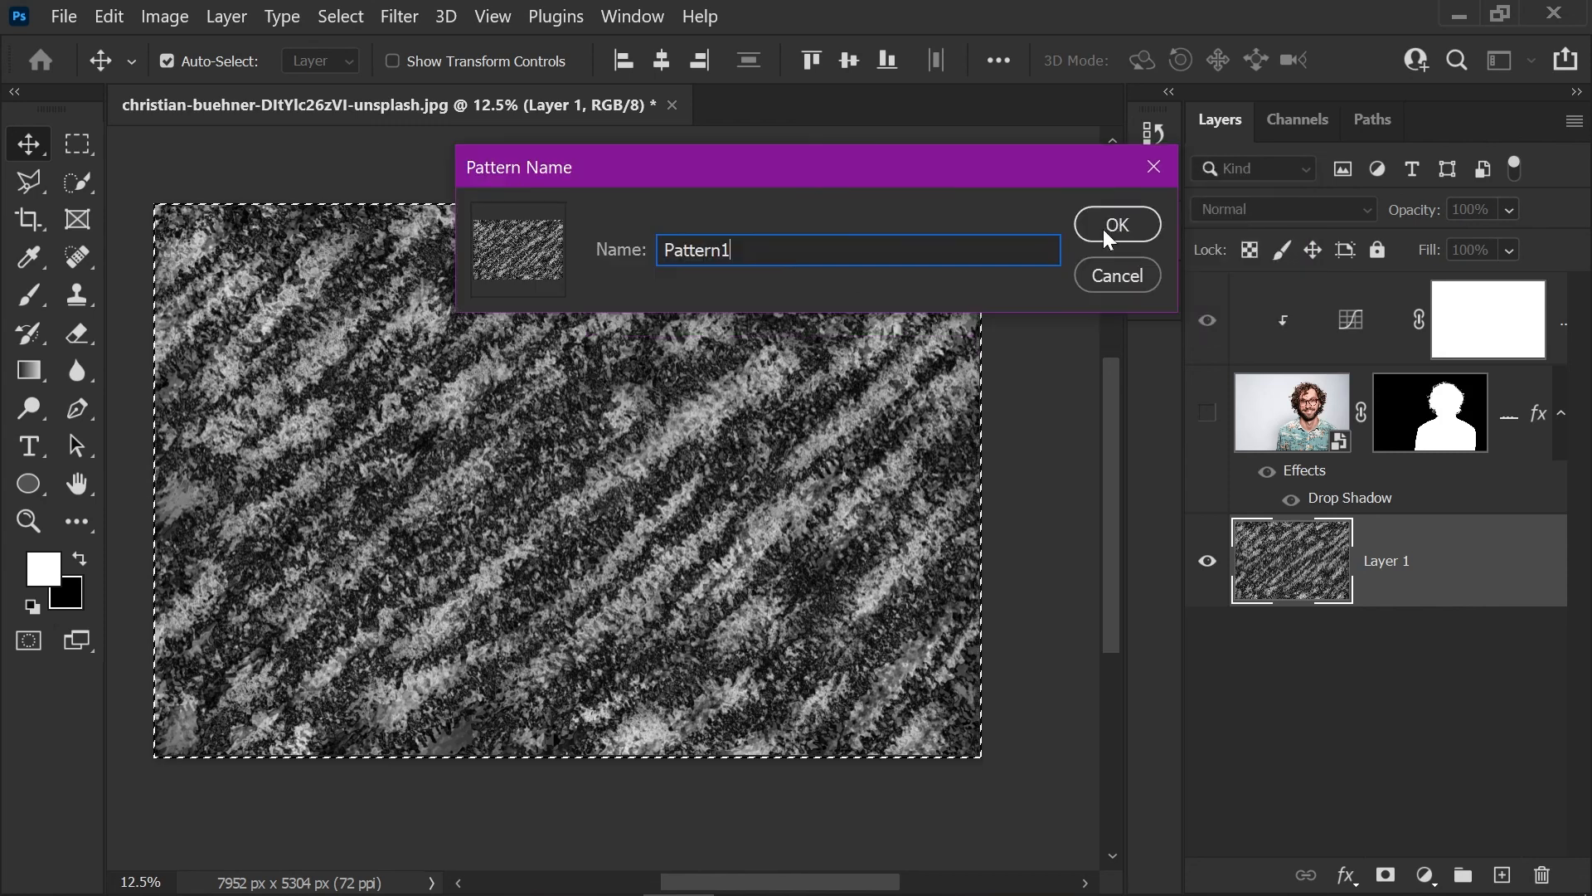
click(1112, 224)
key(ctrl+d)
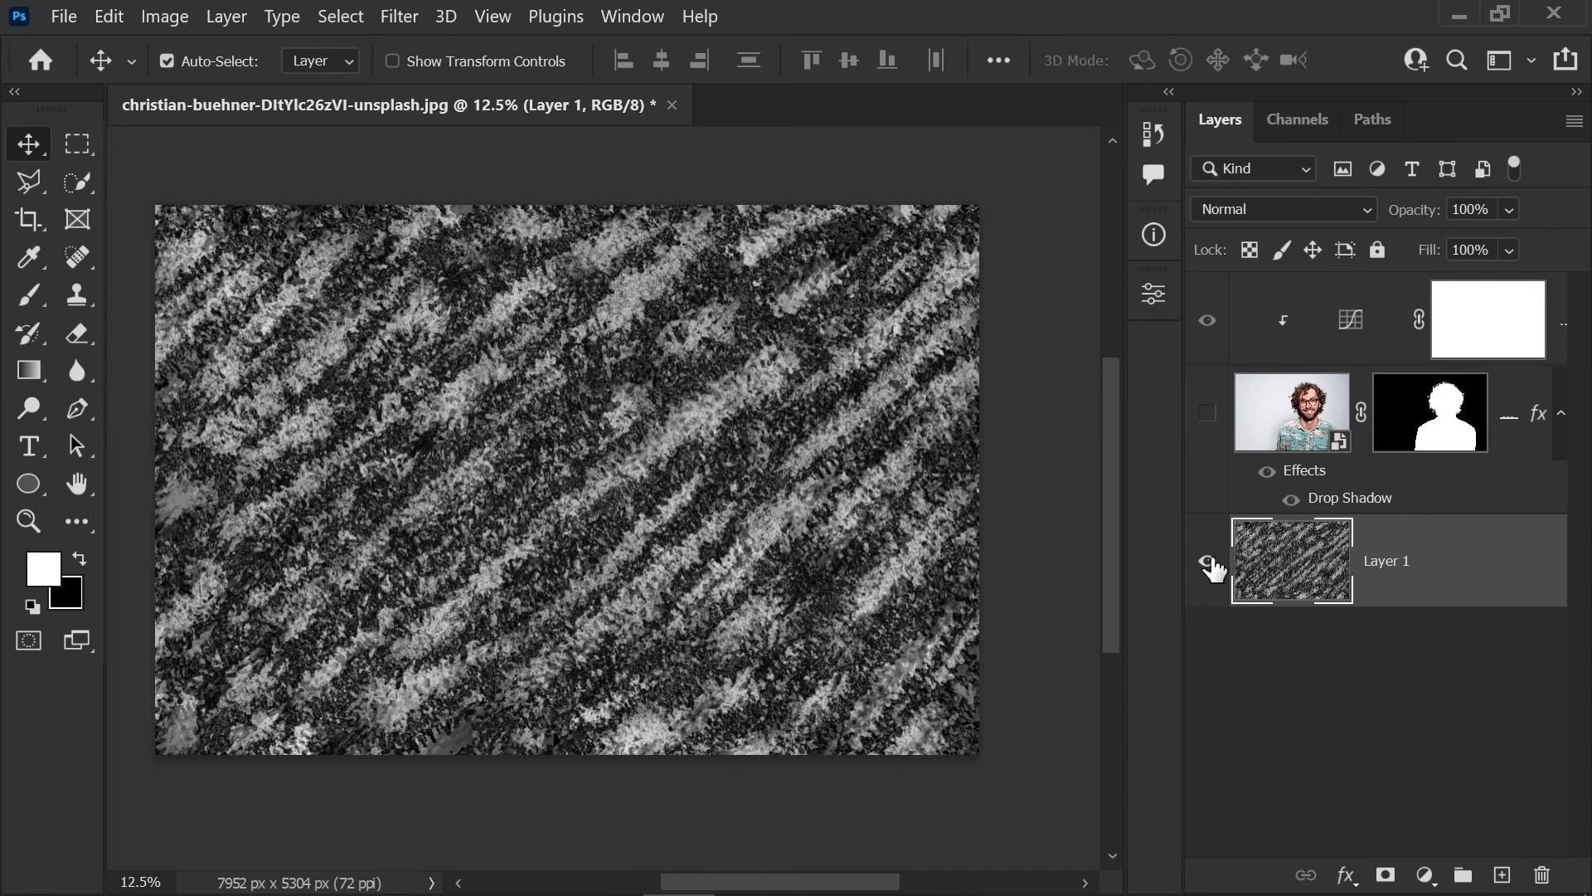
Hide the painted texture layer and fill a new layer above it with the Pattern1 pattern in Normal mode at 100% opacity
click(1208, 563)
click(1502, 876)
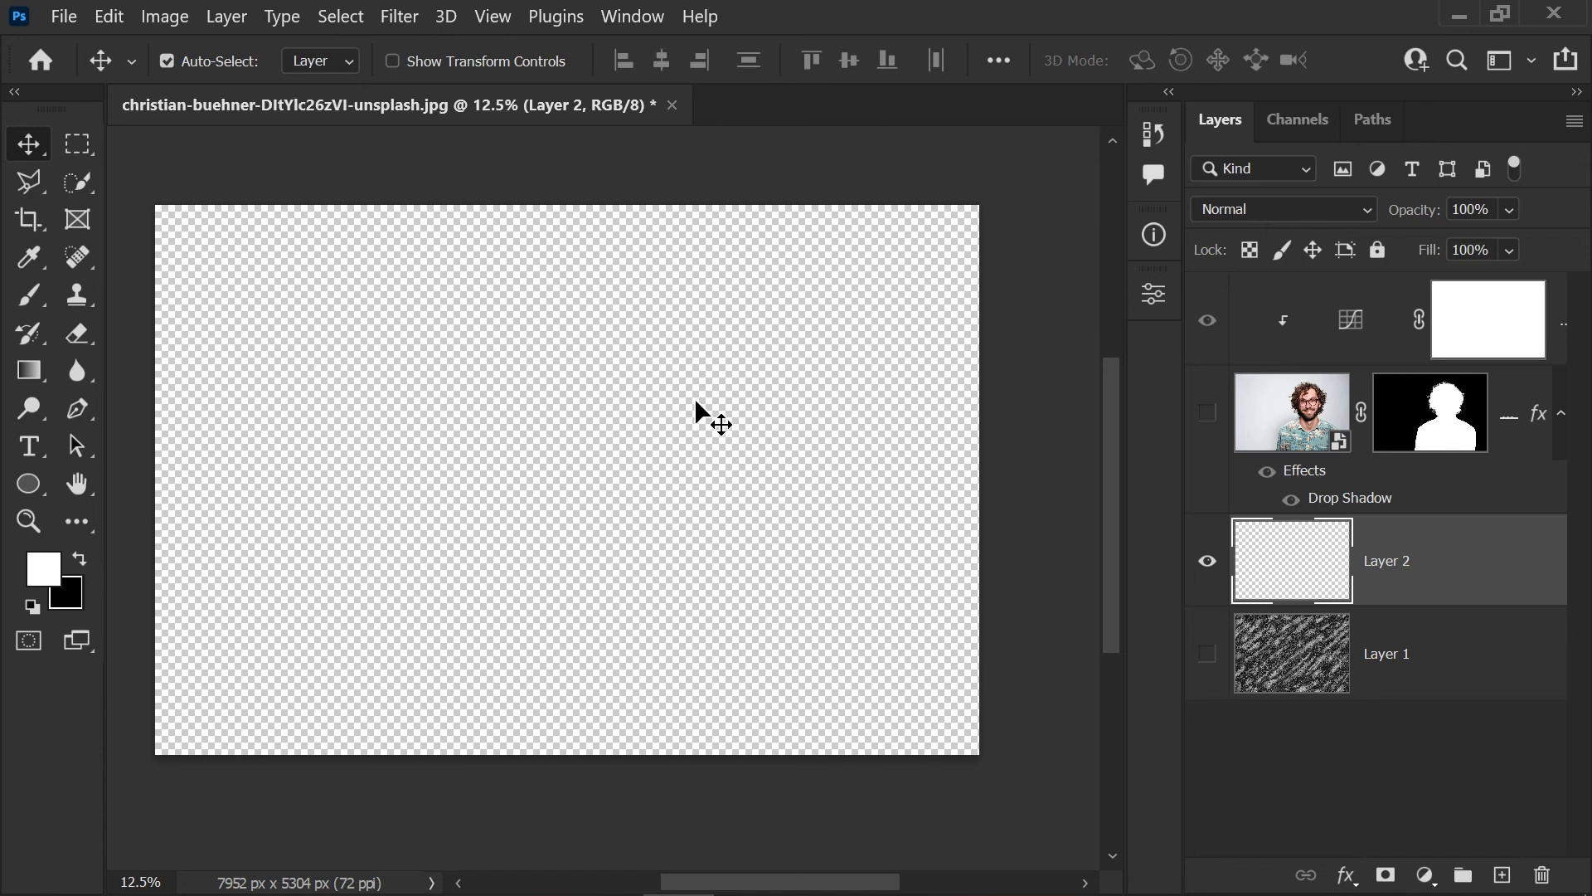
click(121, 15)
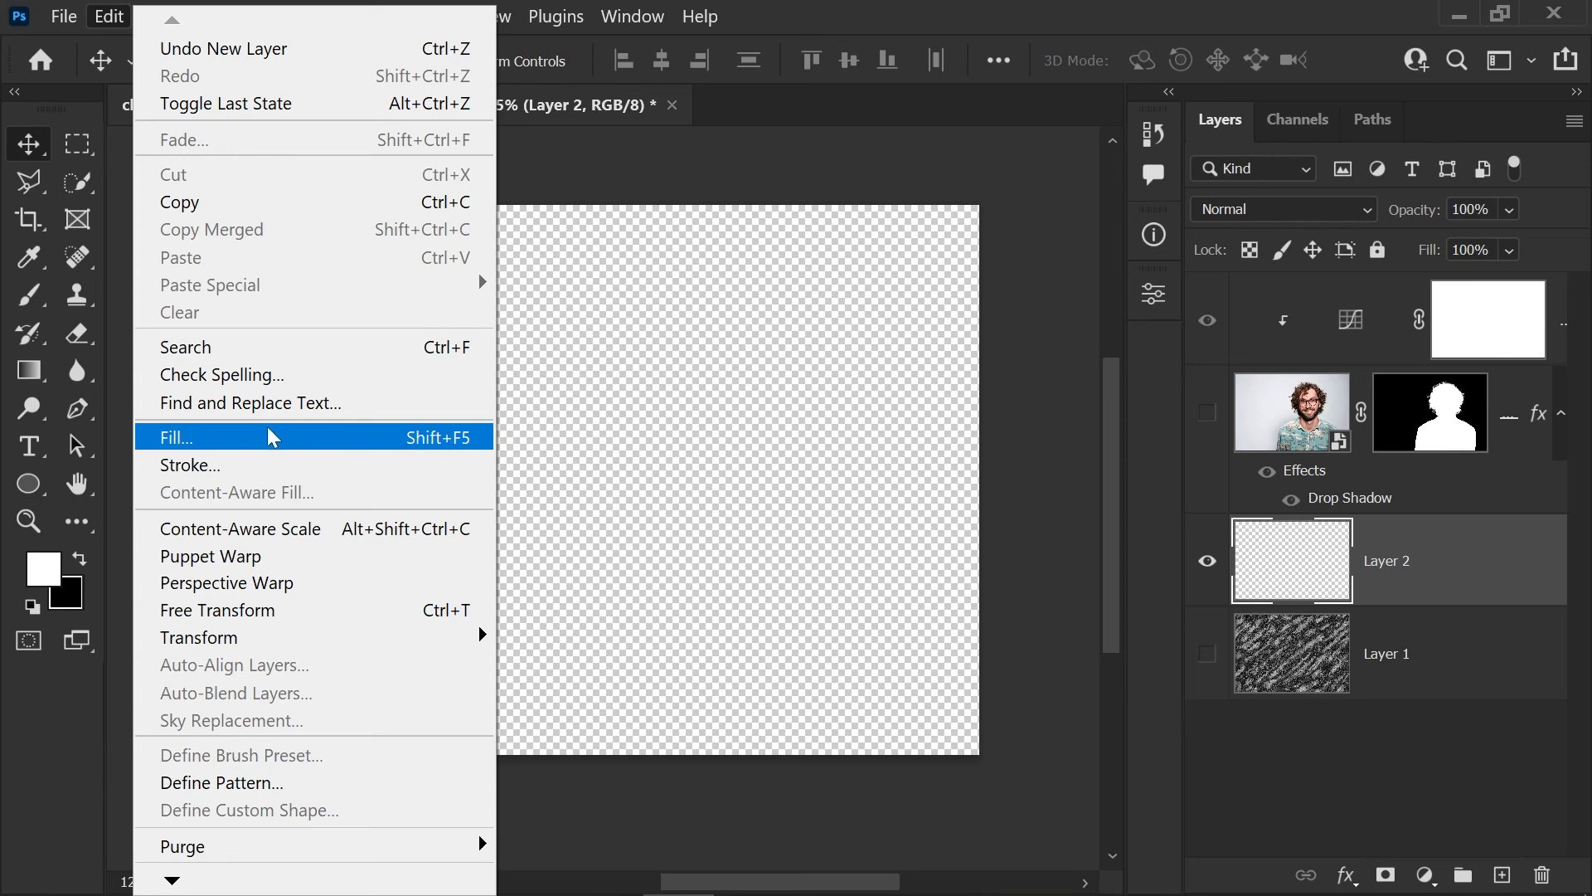
click(199, 443)
drag(737, 165, 768, 232)
click(853, 285)
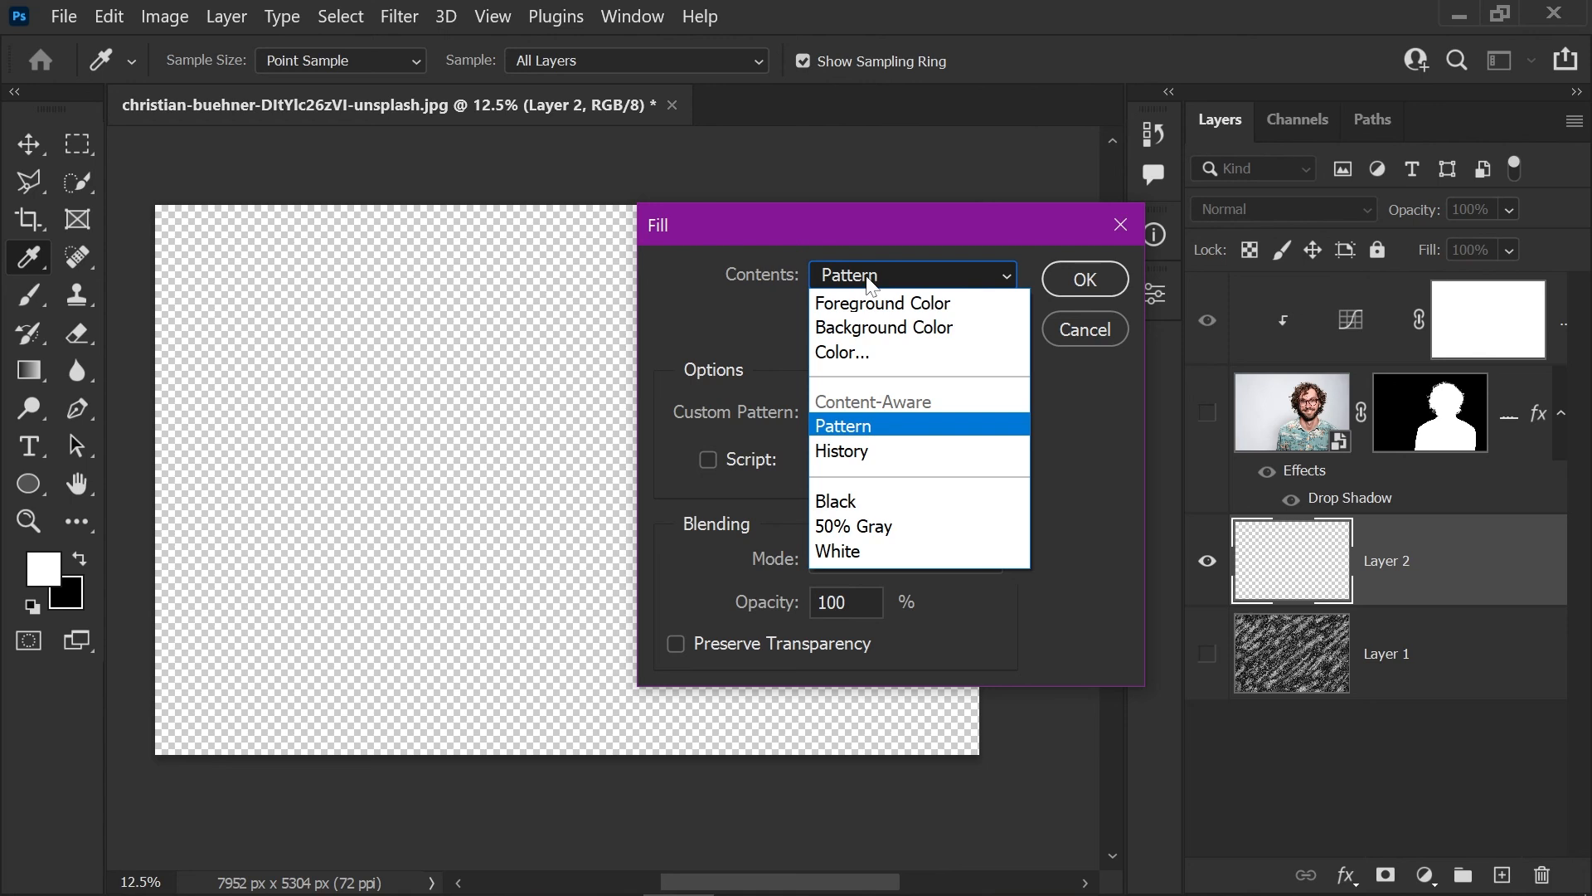
click(1016, 426)
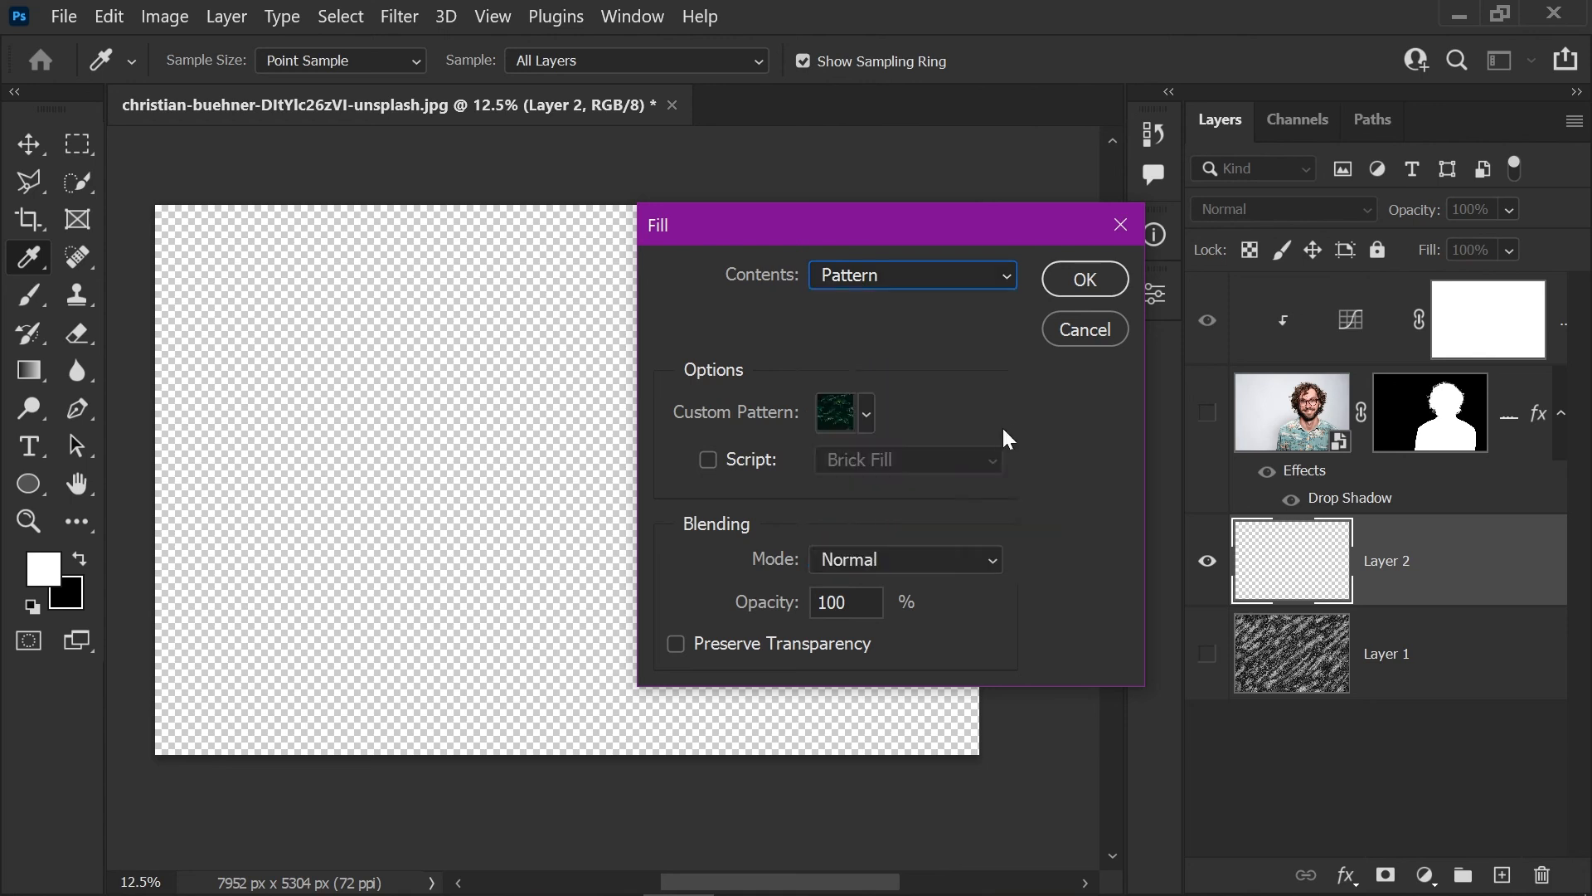
click(865, 412)
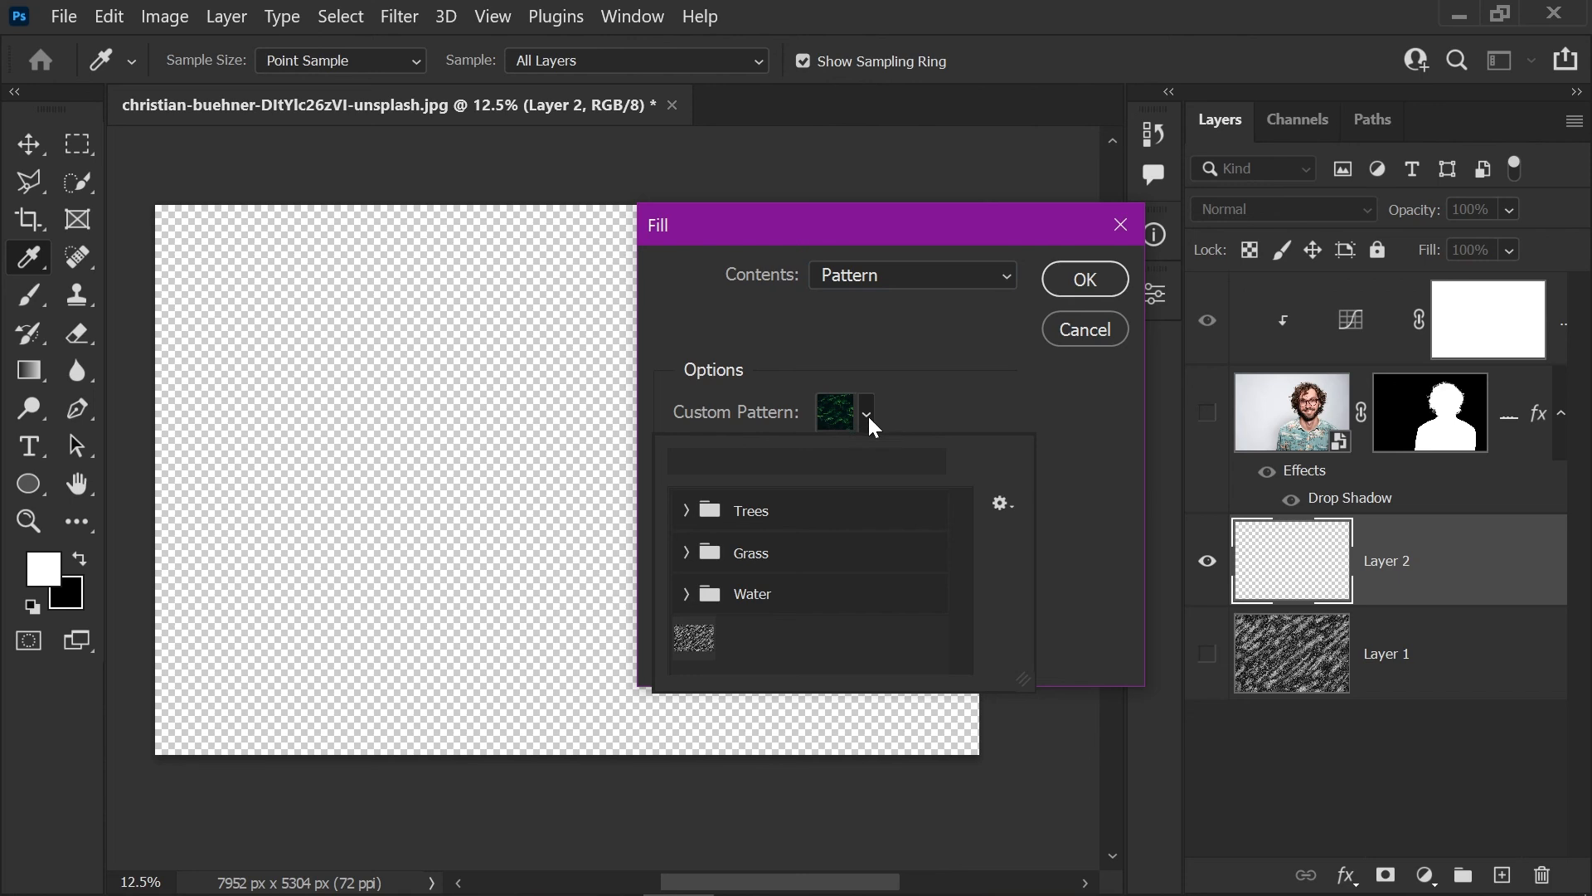
click(690, 655)
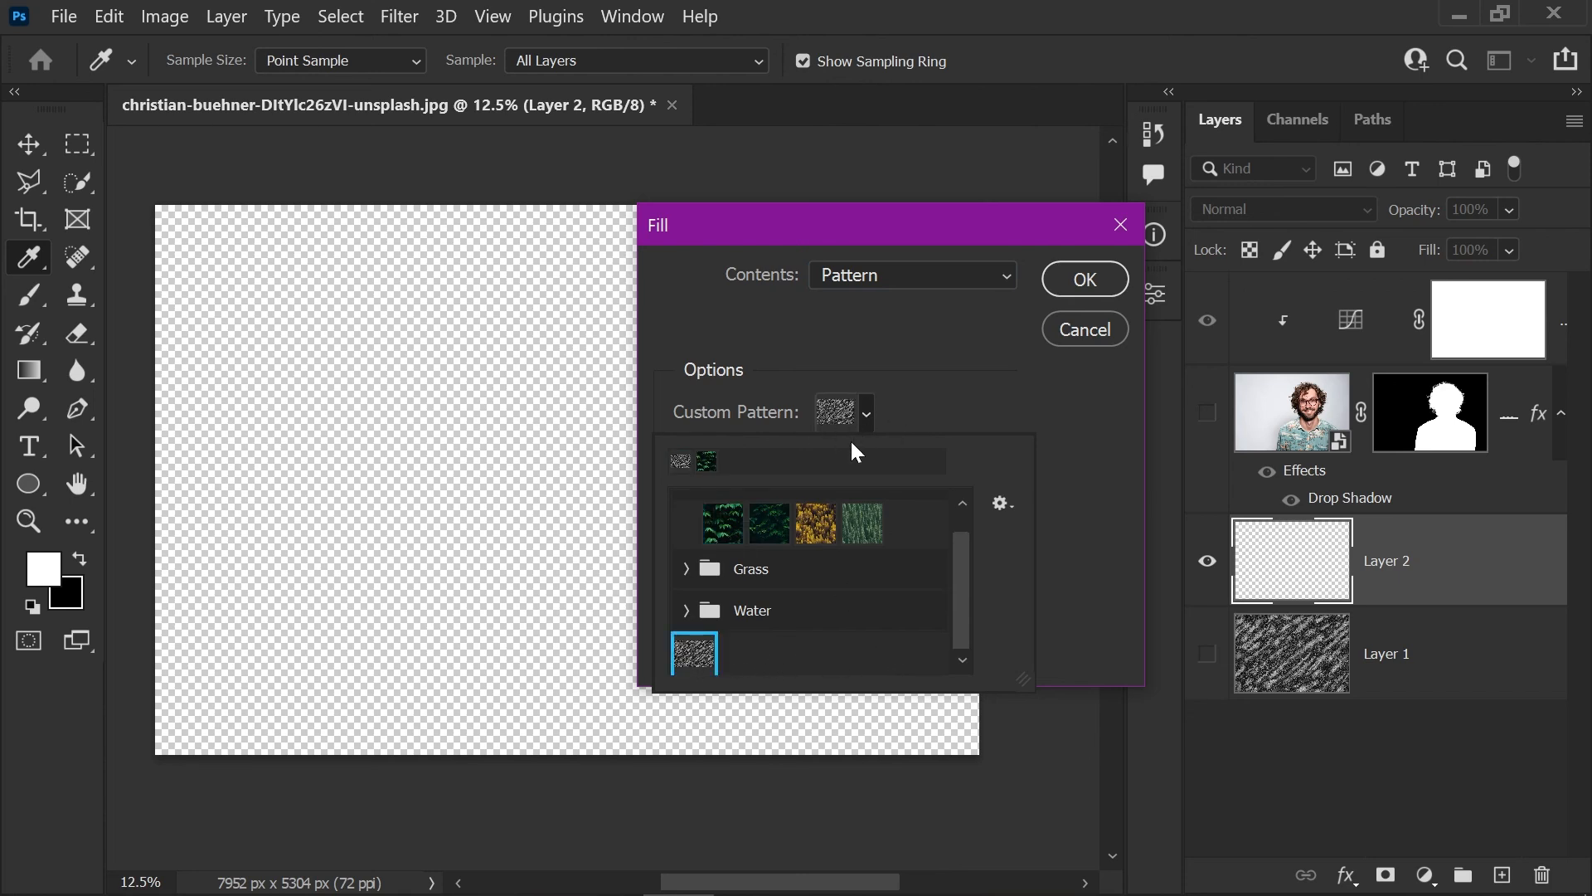
click(1002, 371)
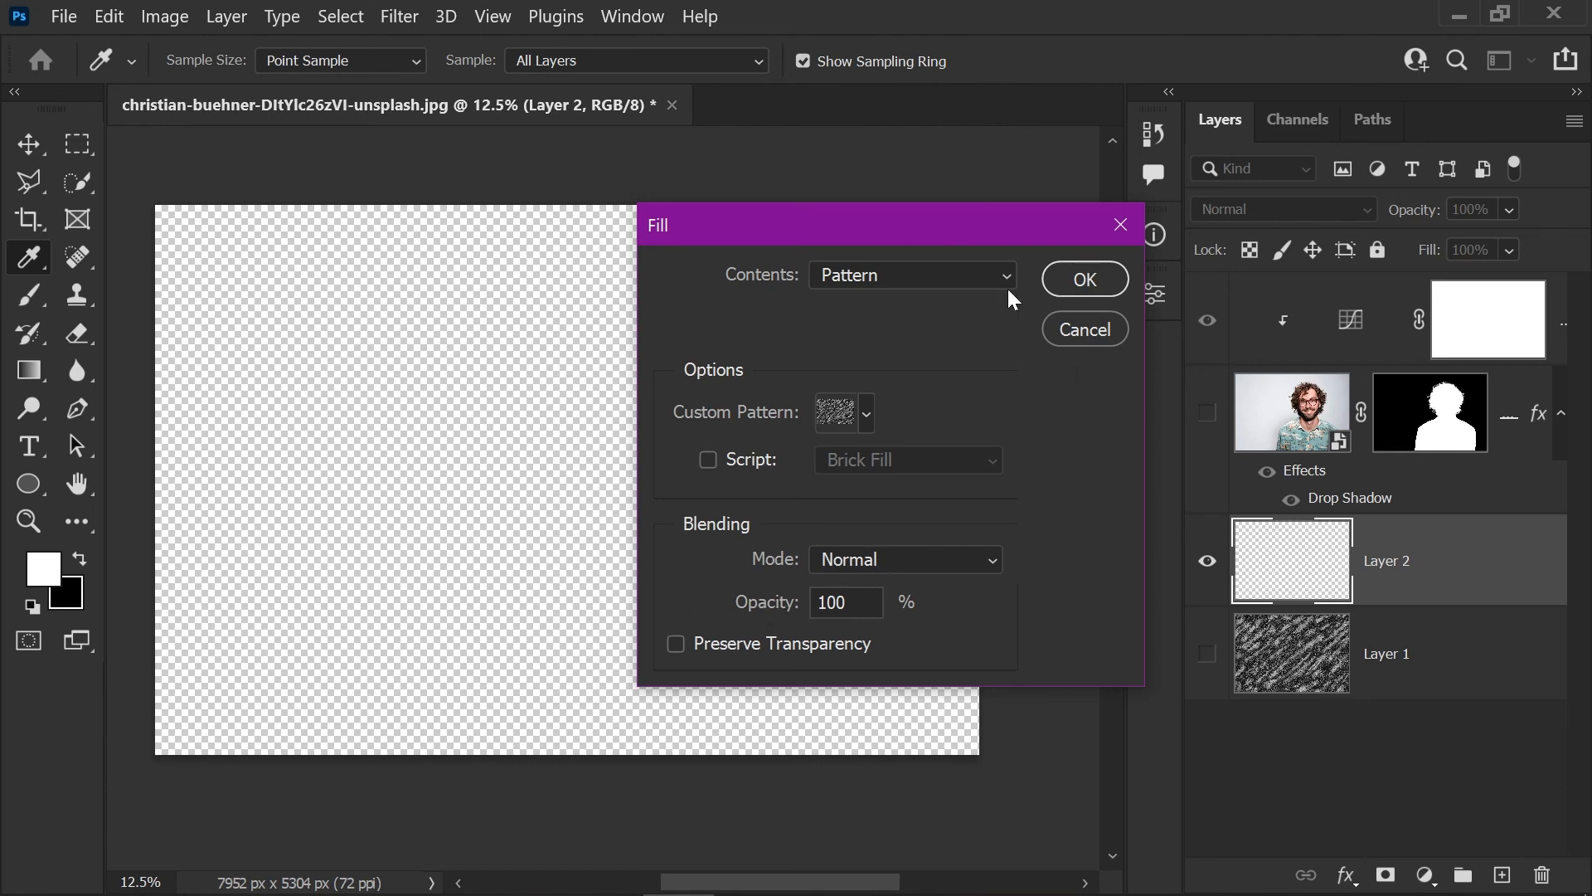
click(1061, 285)
key(v)
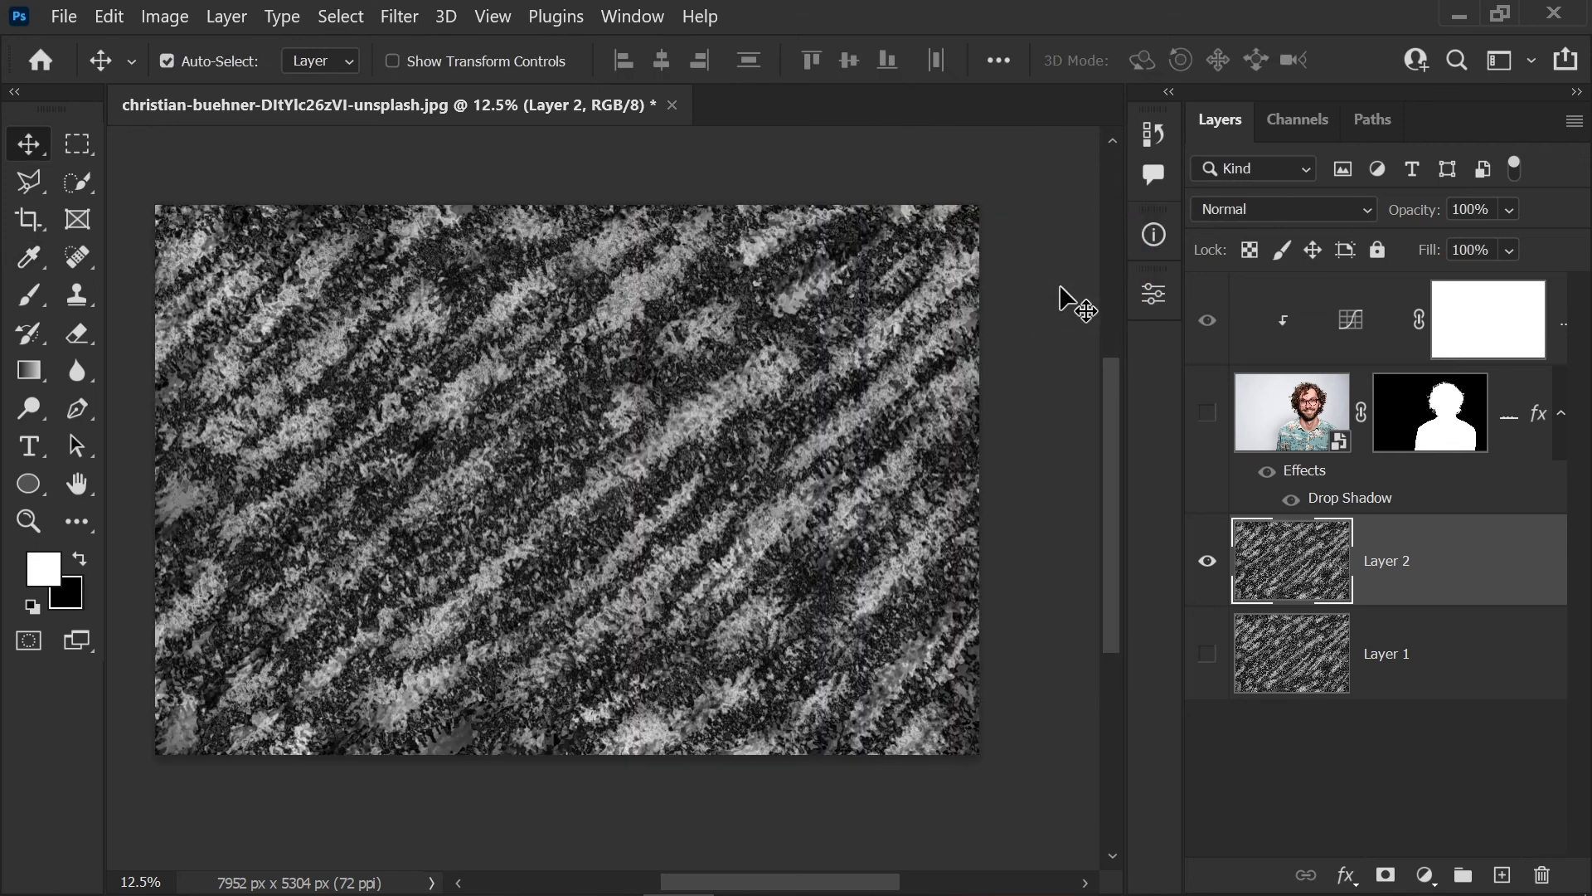